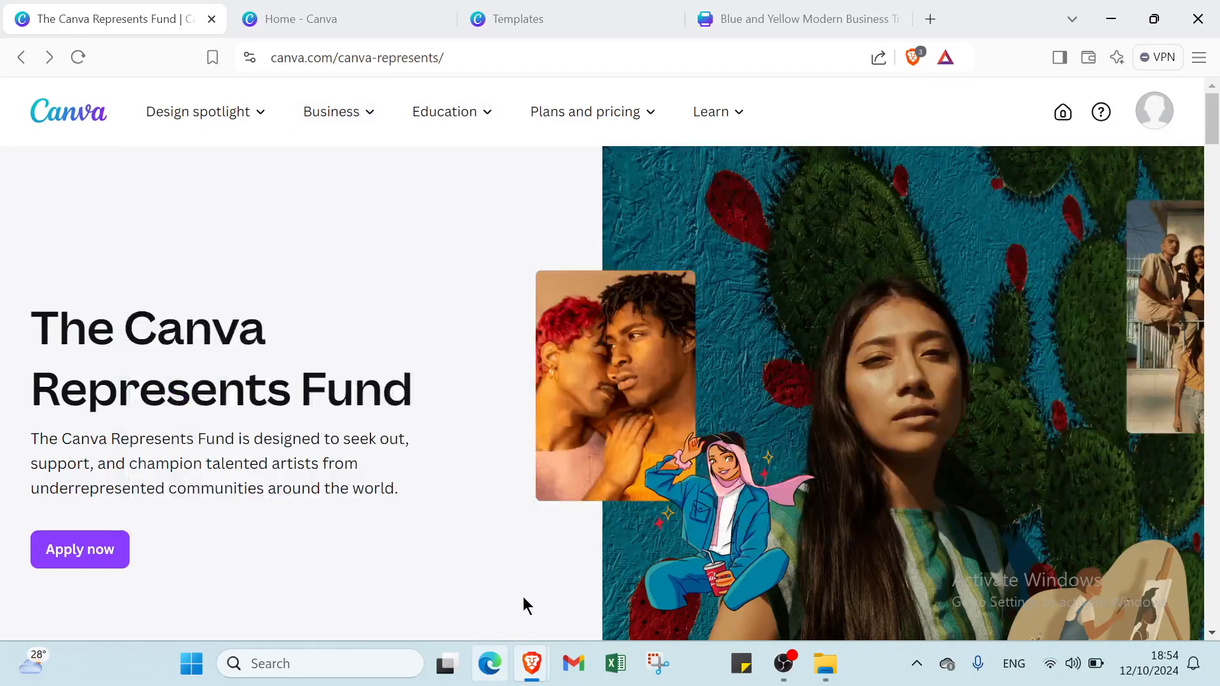
# - Look through the Canva Represents Fund page, covering its artist application, diversity commitment and artists sections, plus the site's navigation categories
pyautogui.scroll(-1, 537, 516)
pyautogui.scroll(-3, 537, 516)
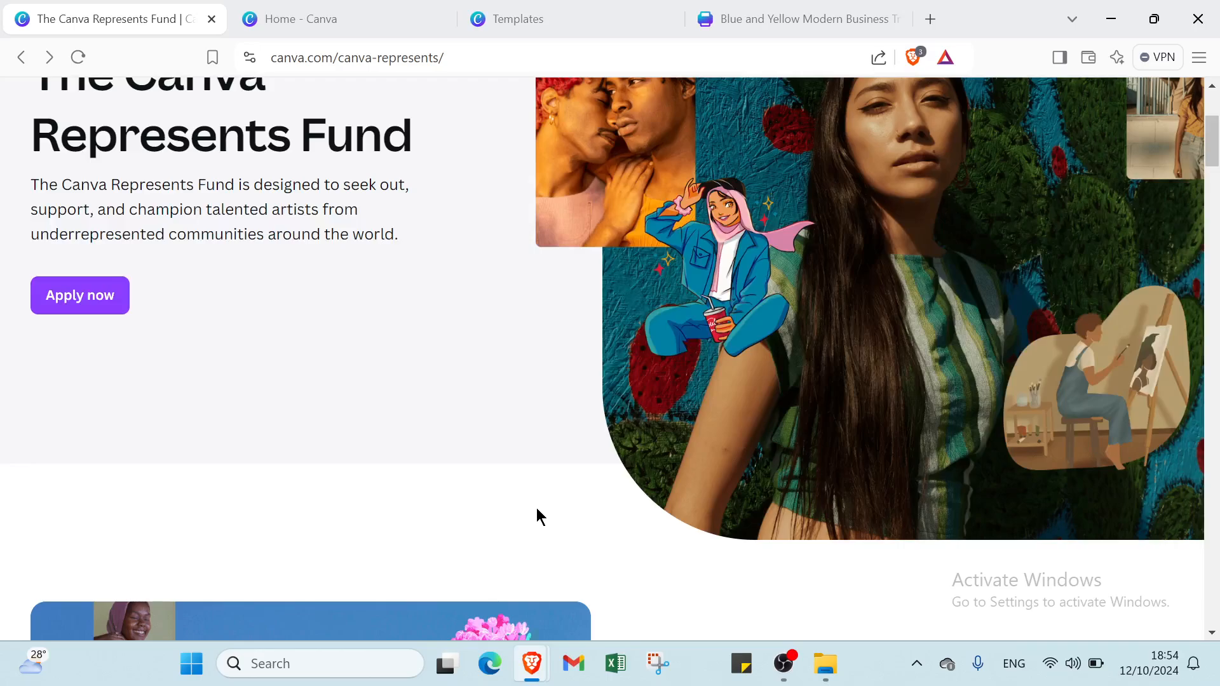
pyautogui.scroll(-5, 504, 495)
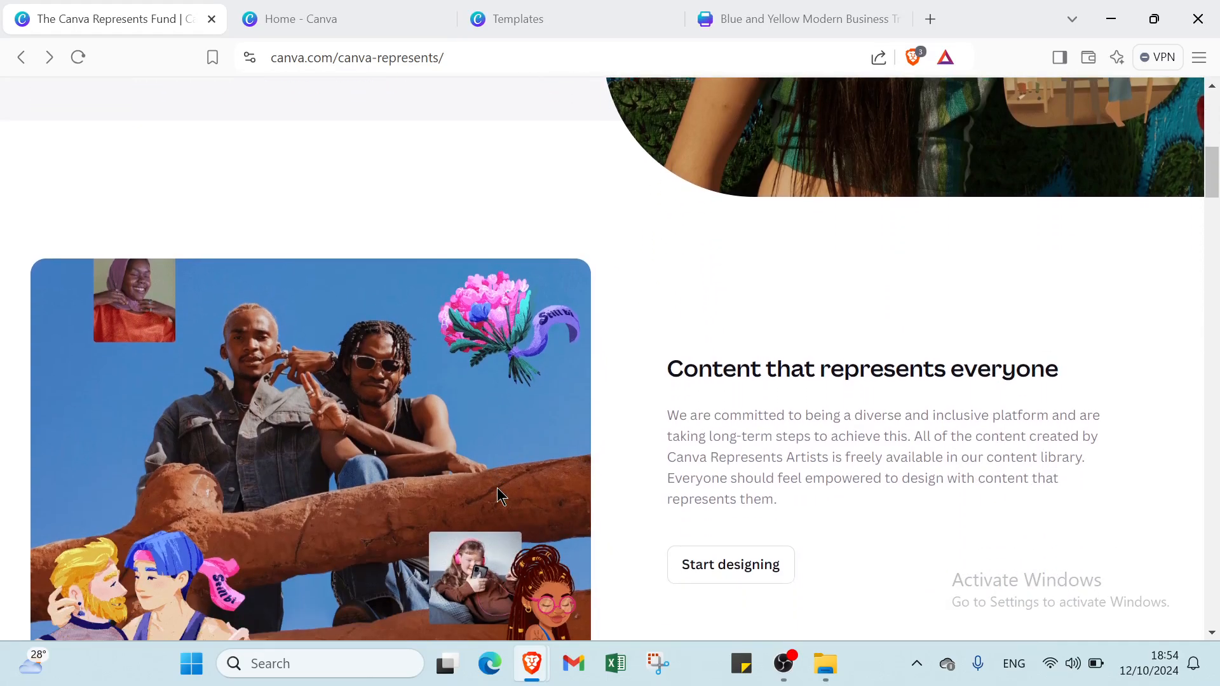
pyautogui.scroll(-7, 498, 494)
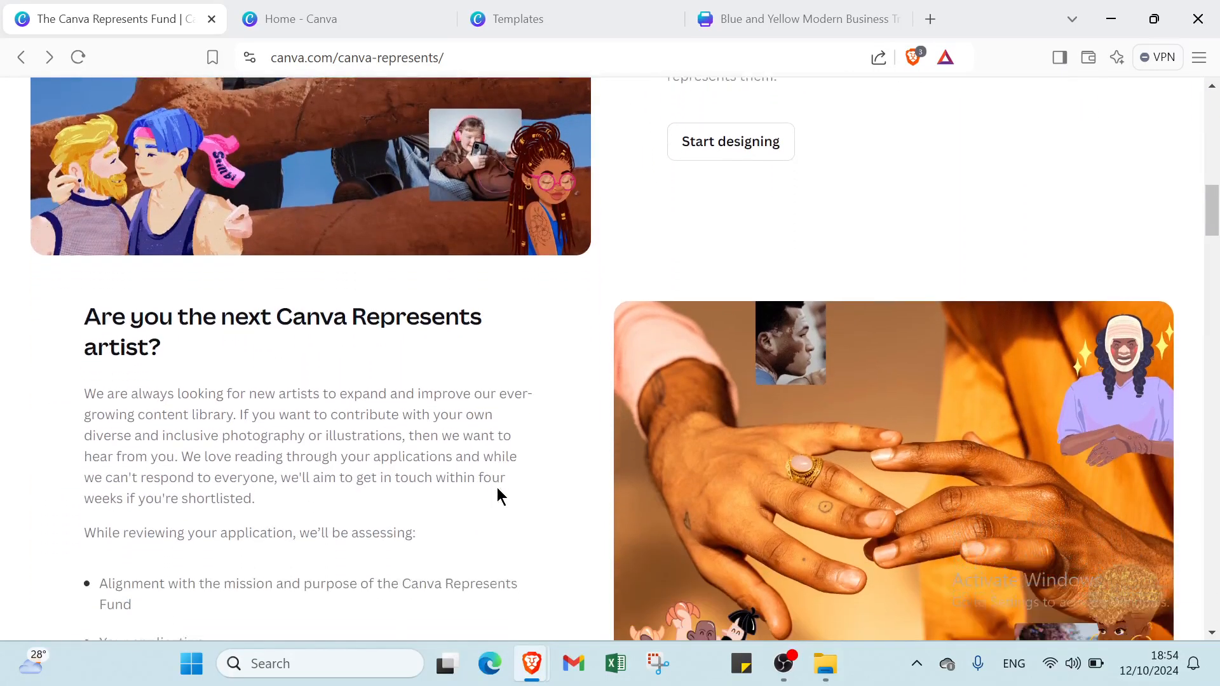
pyautogui.scroll(-6, 499, 495)
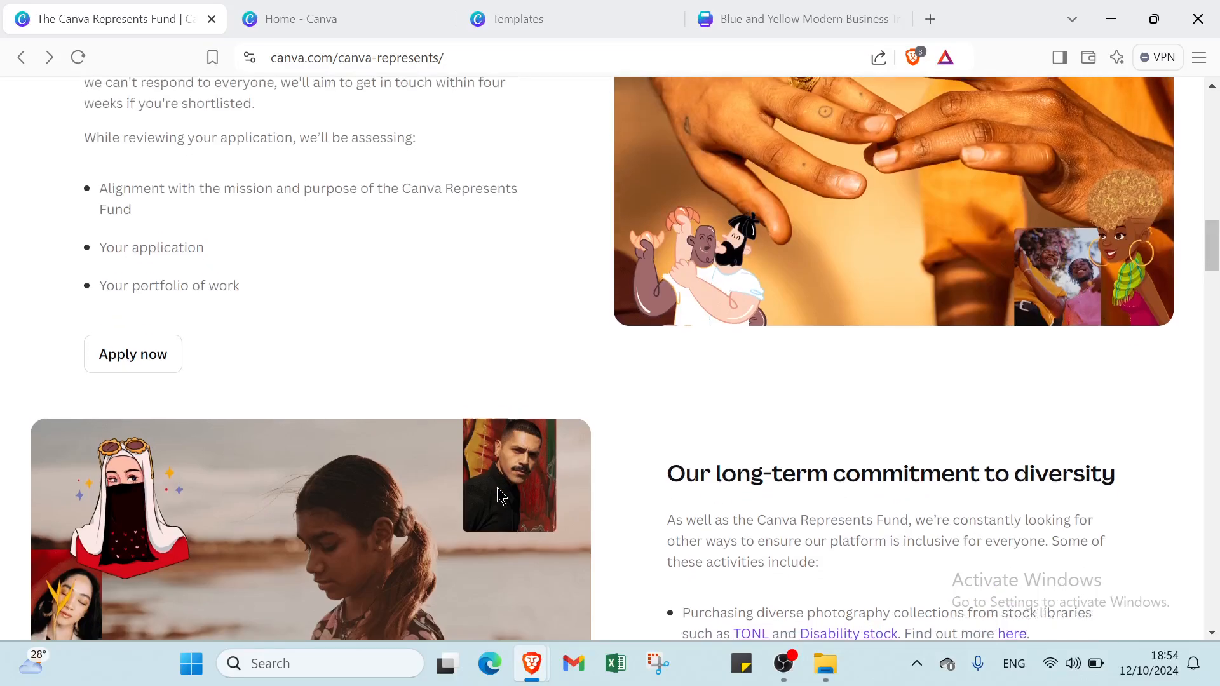
pyautogui.scroll(-2, 500, 496)
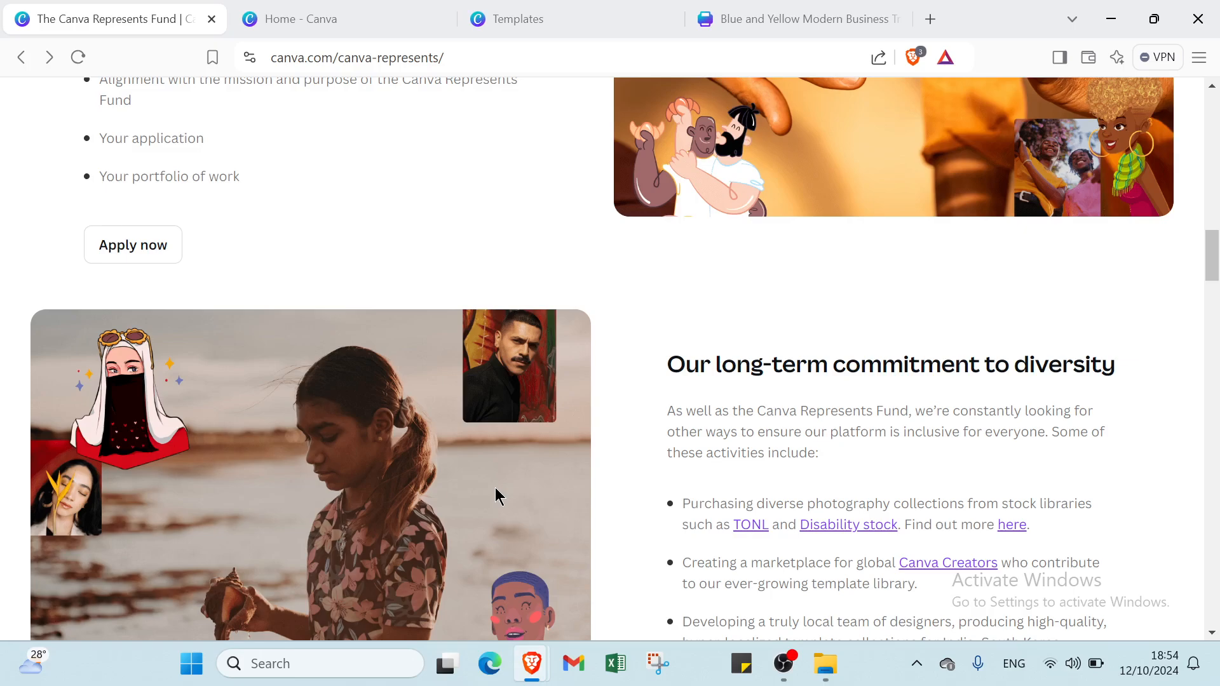
pyautogui.scroll(-3, 496, 489)
pyautogui.scroll(-4, 498, 496)
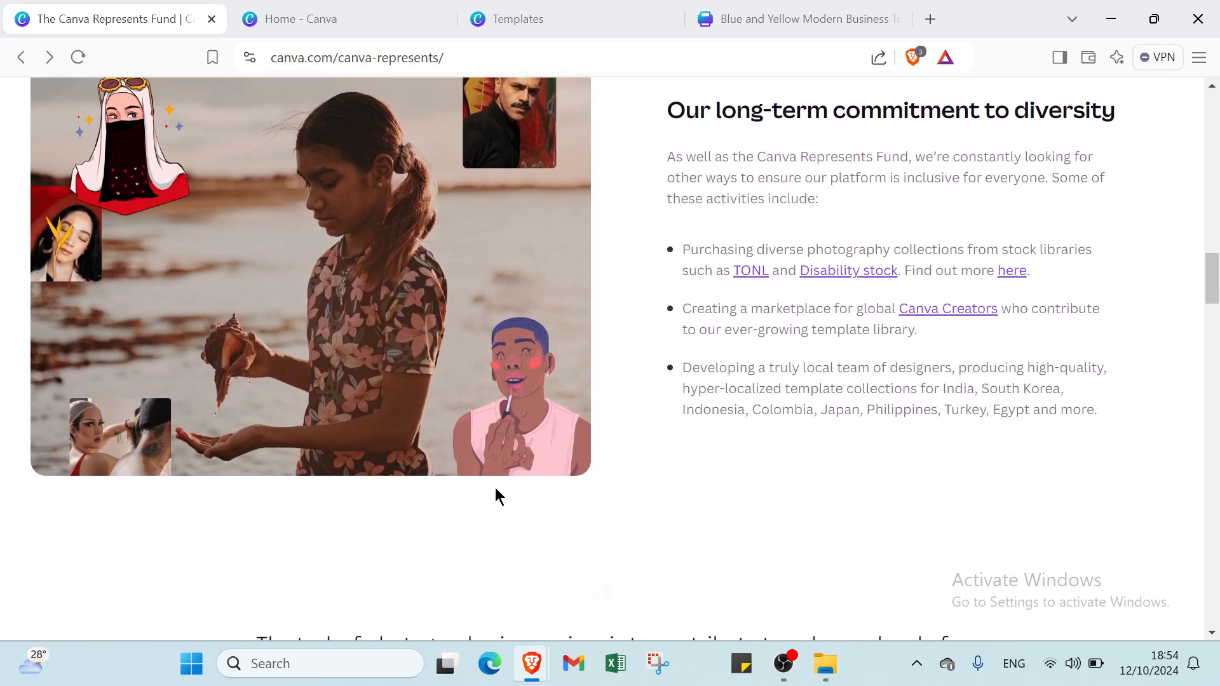
pyautogui.scroll(-4, 496, 492)
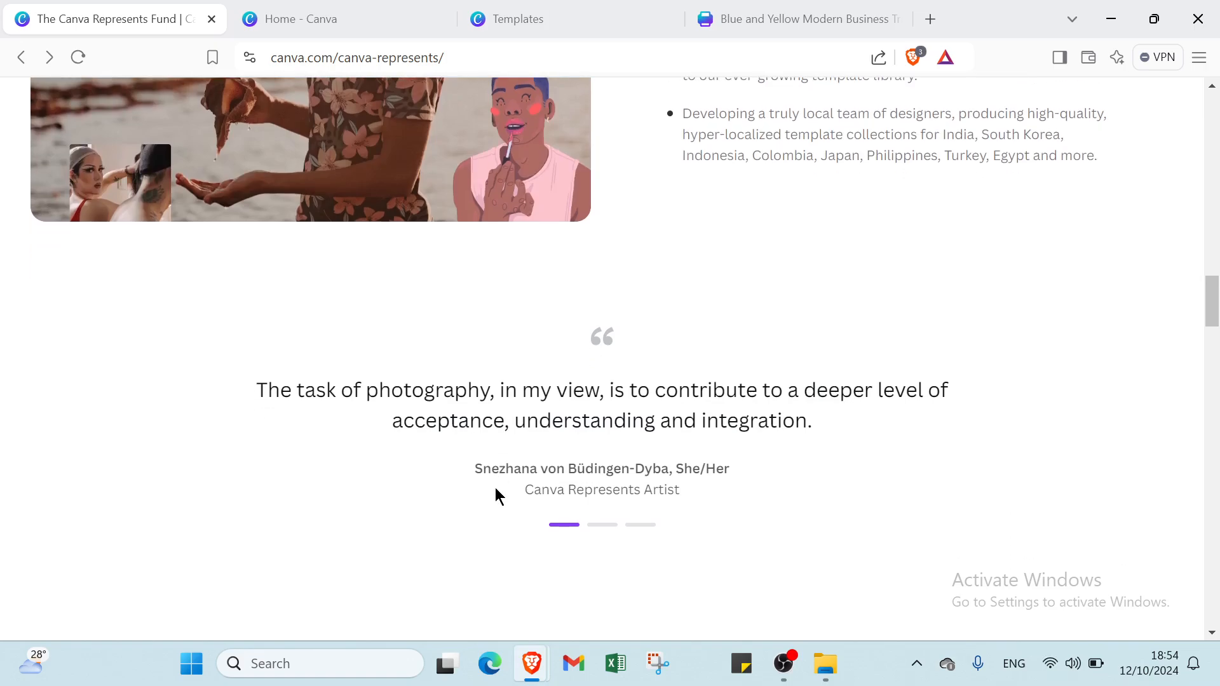
pyautogui.scroll(-3, 495, 489)
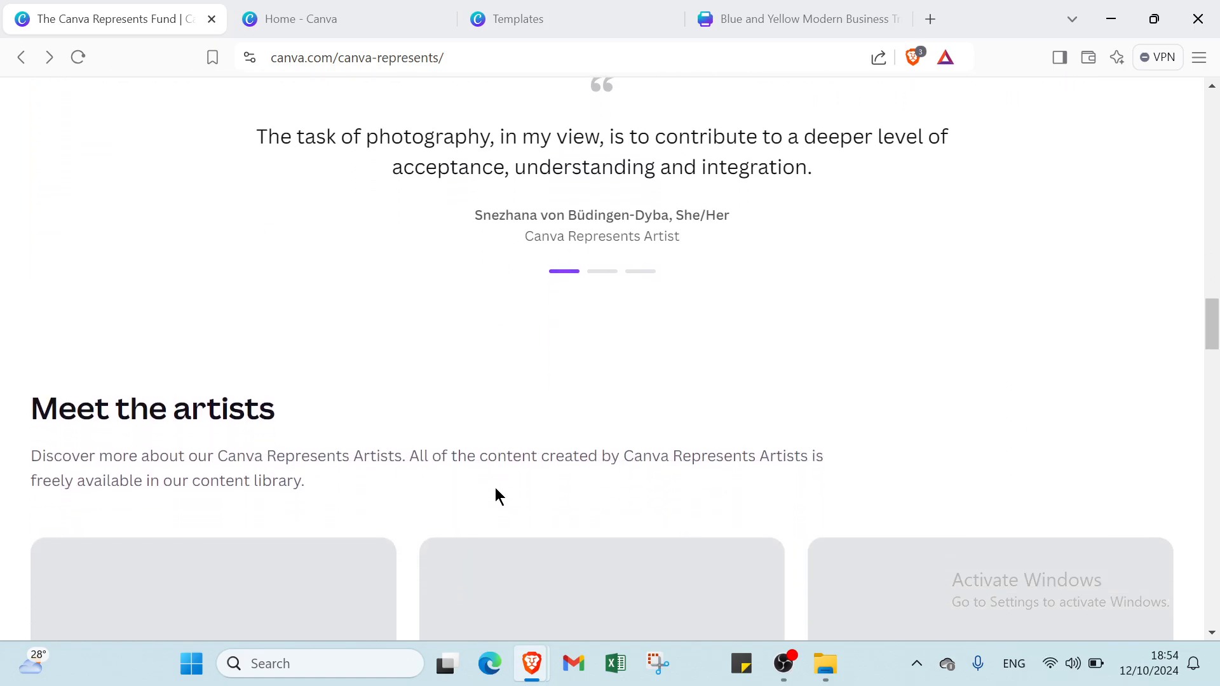
pyautogui.scroll(-5, 498, 496)
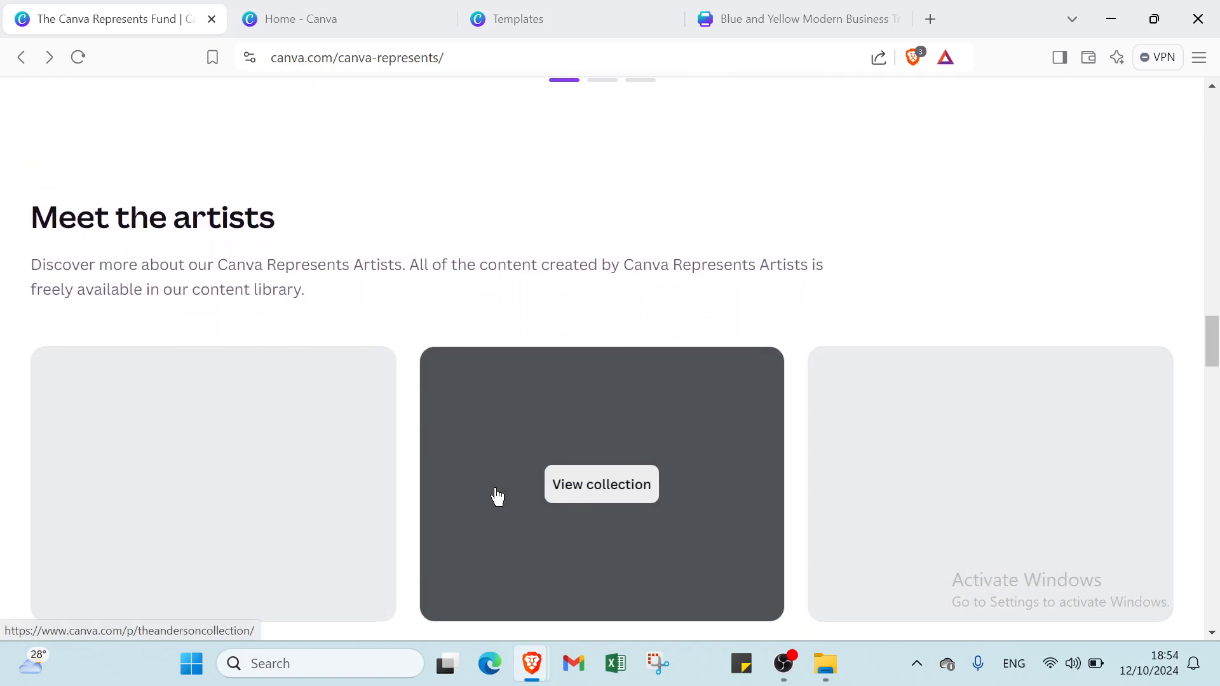
pyautogui.scroll(18, 512, 489)
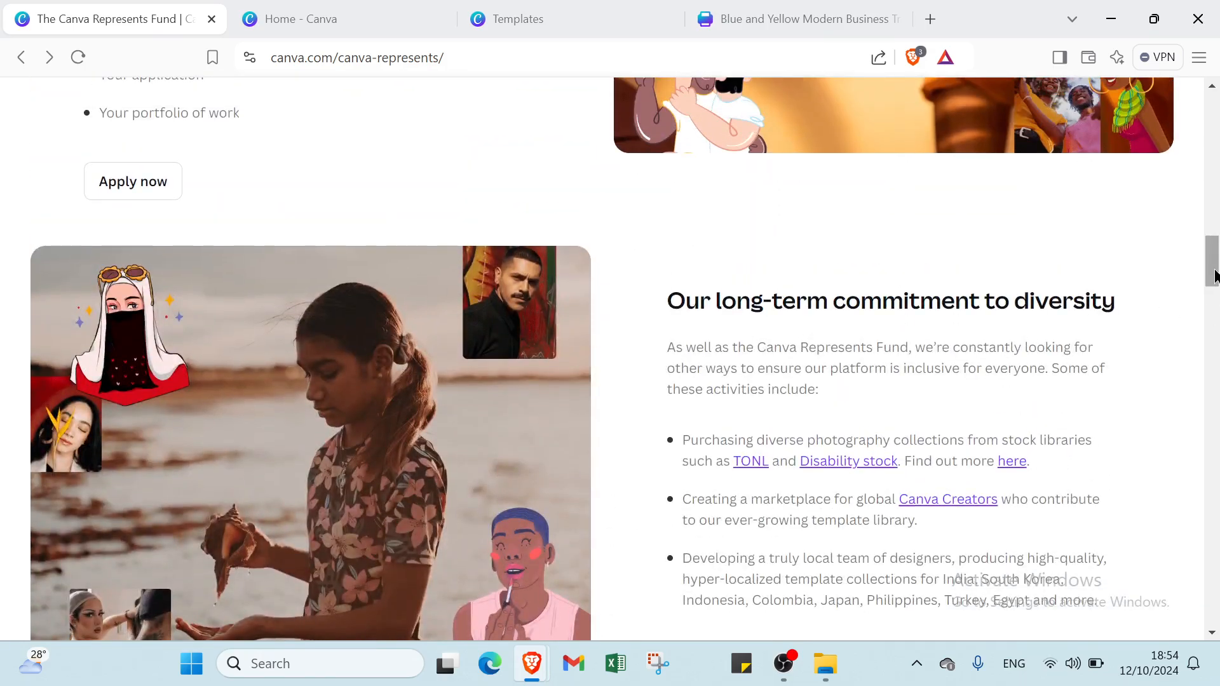
pyautogui.moveTo(1215, 274); pyautogui.dragTo(1215, 122)
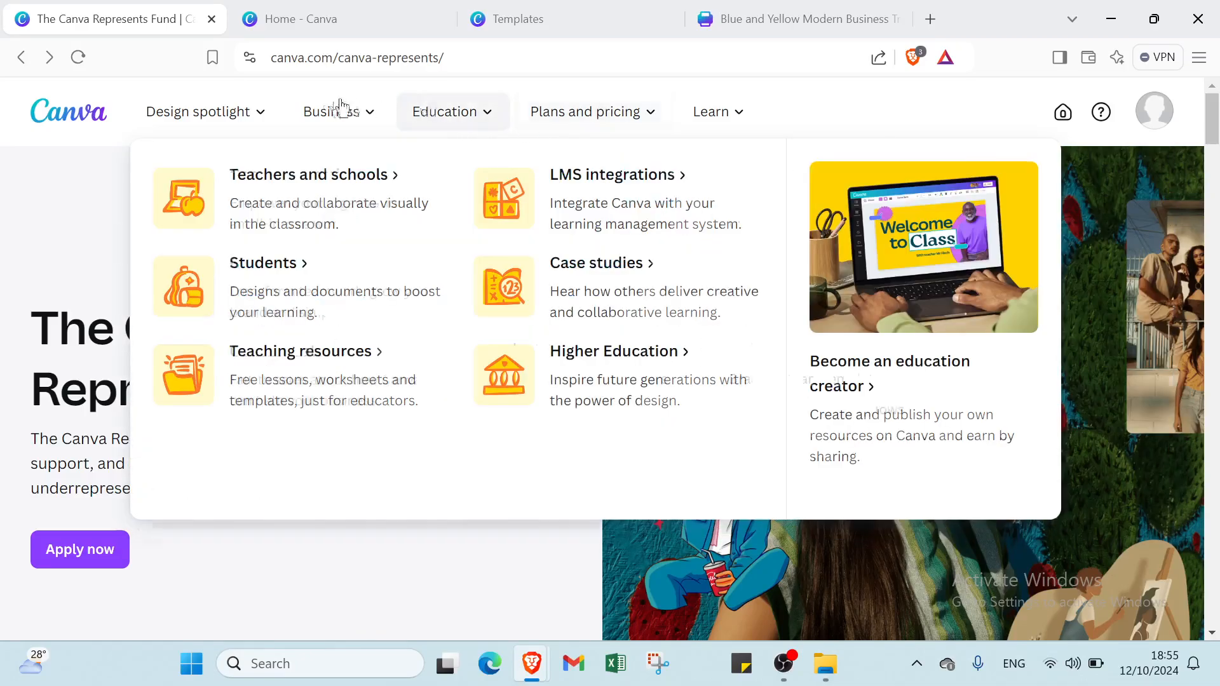
pyautogui.moveTo(175, 113)
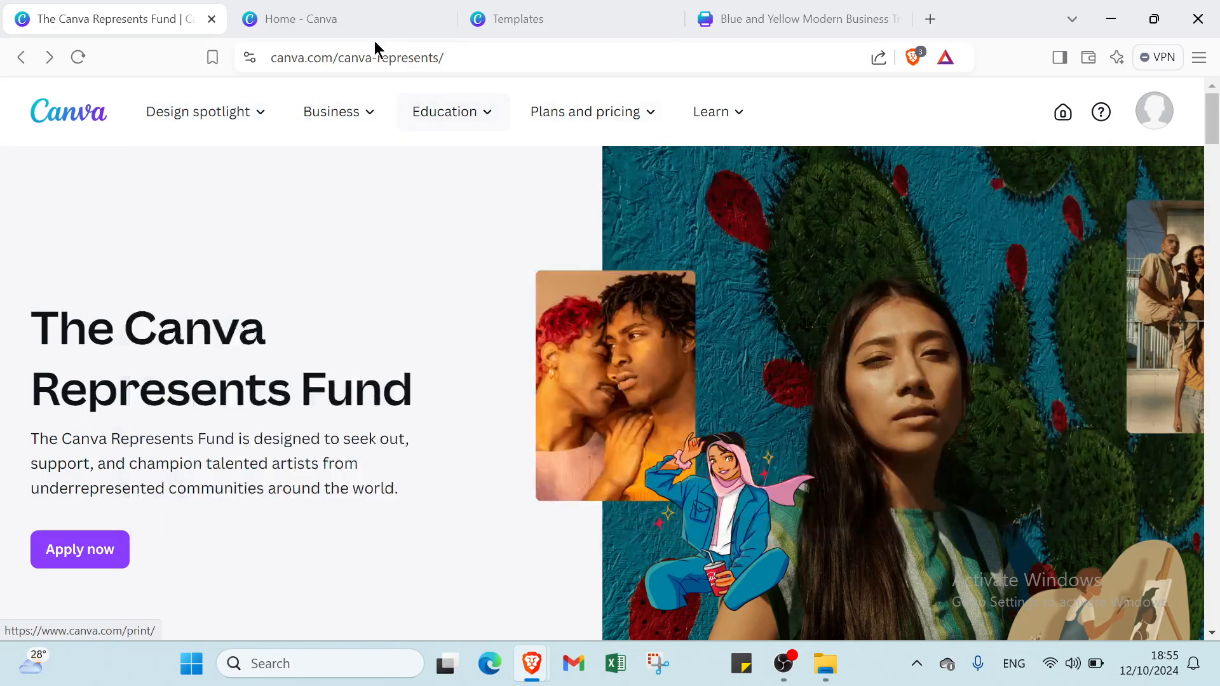
# - Try the recent brochures search from the Canva home page and return to the home page
pyautogui.click(328, 16)
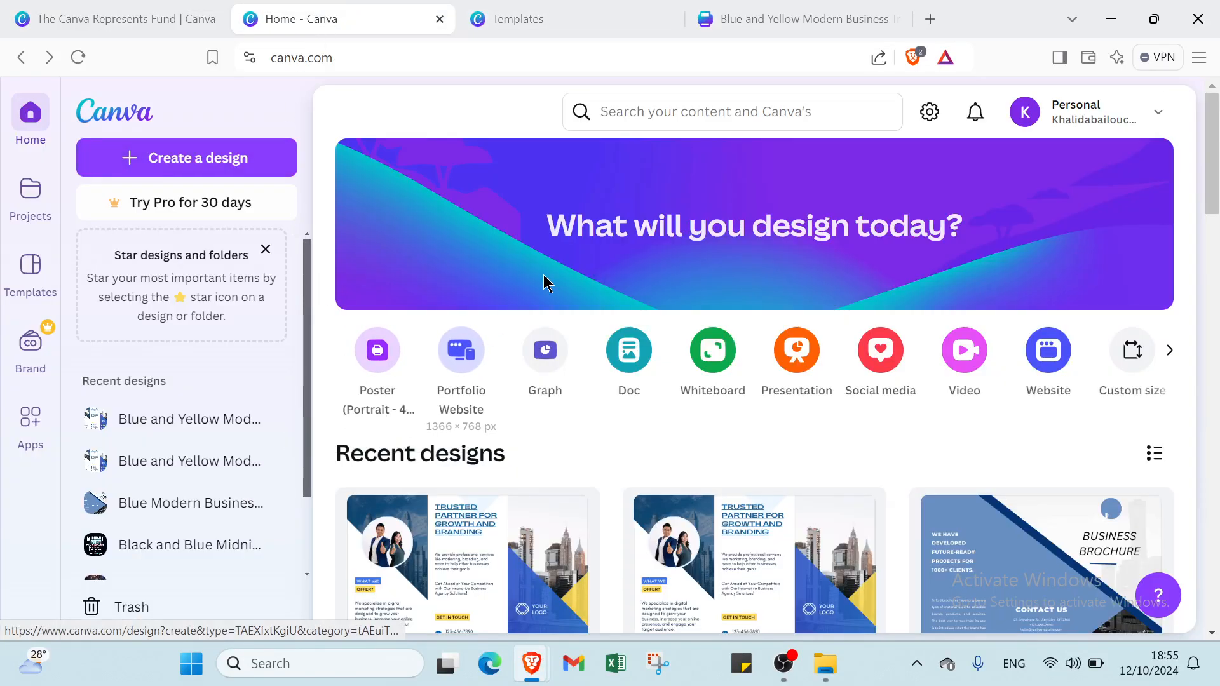
pyautogui.click(633, 112)
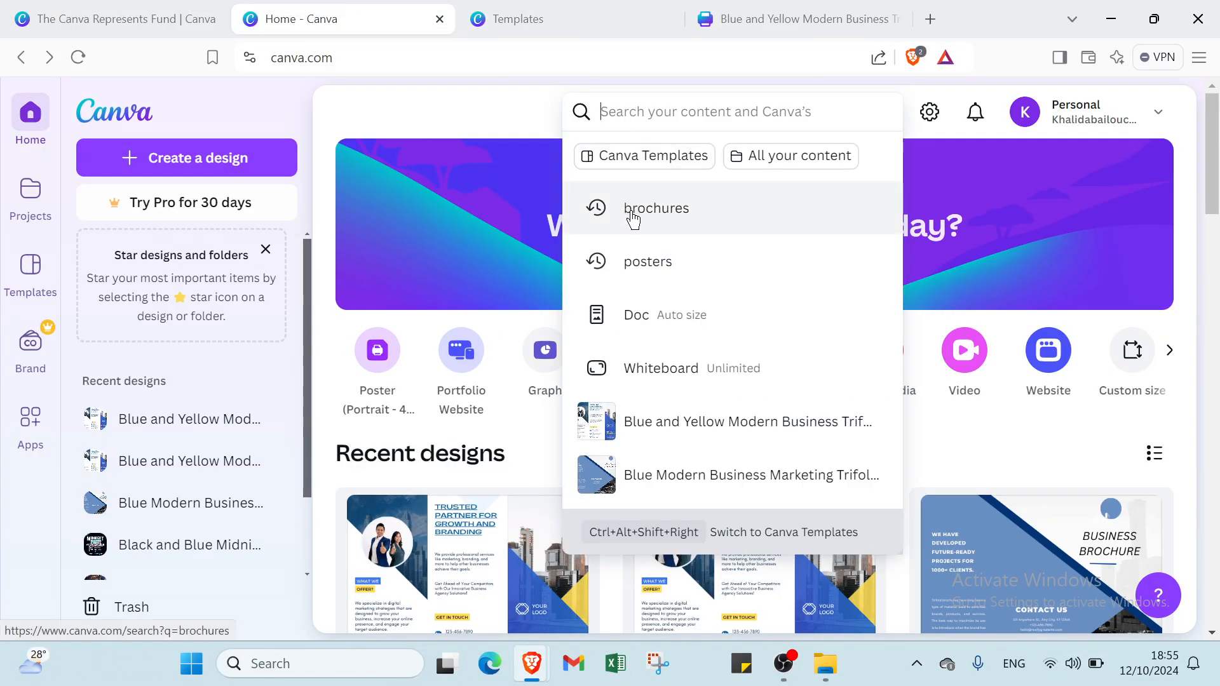
pyautogui.click(630, 211)
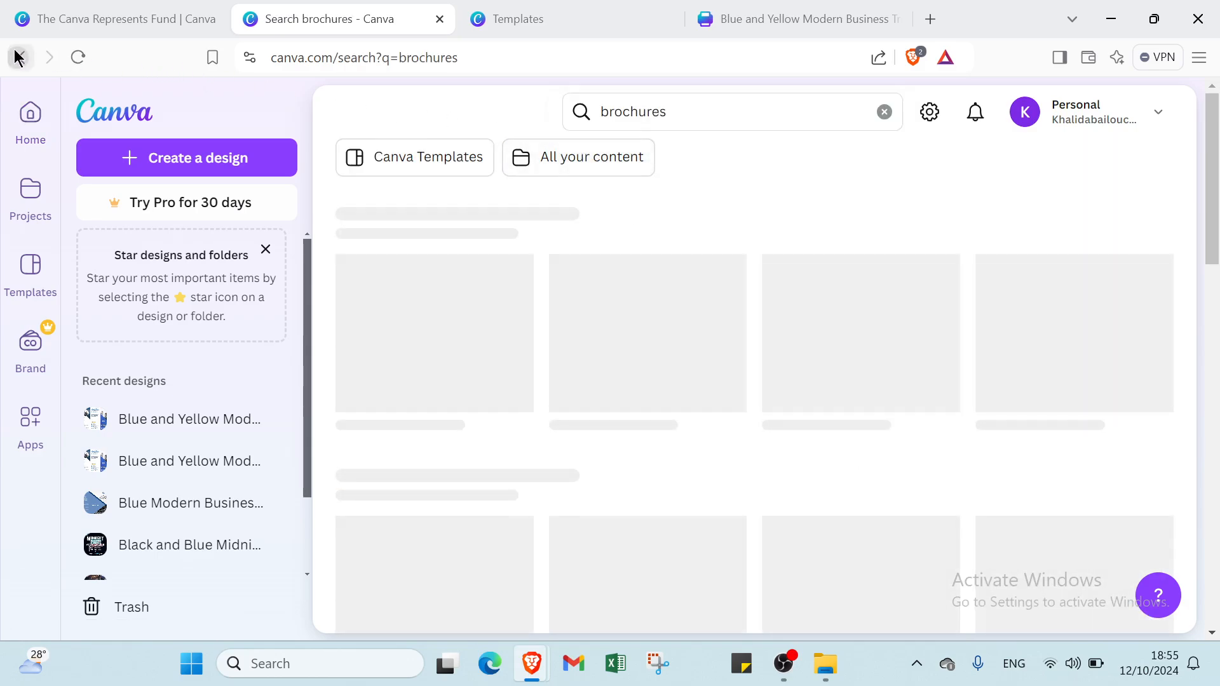
pyautogui.click(21, 57)
# - Switch to the open Templates page and return from the filtered brochure results to the unfiltered brochures search
pyautogui.click(538, 29)
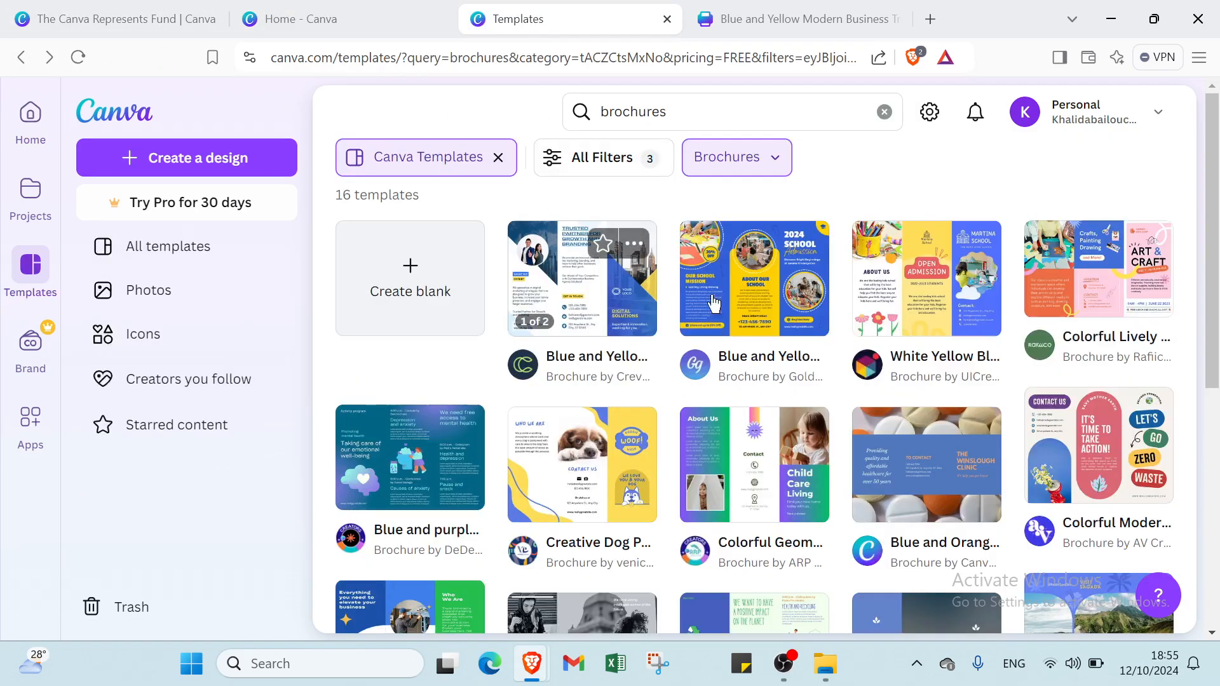
pyautogui.click(607, 162)
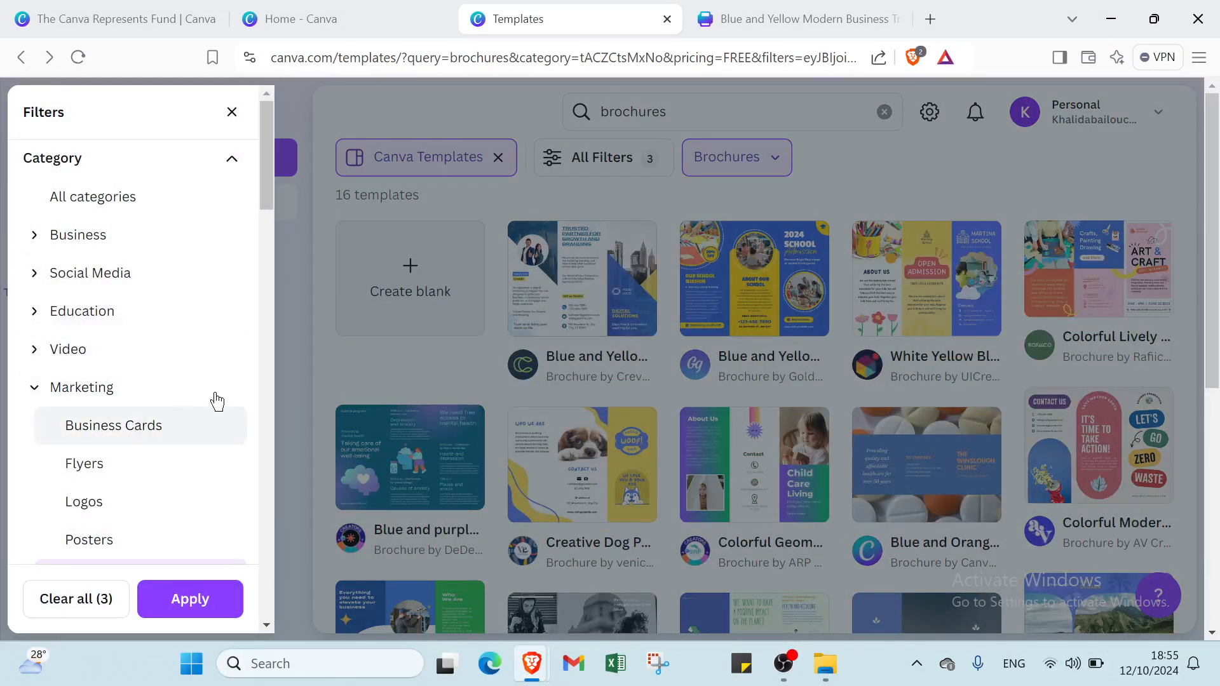
pyautogui.click(533, 216)
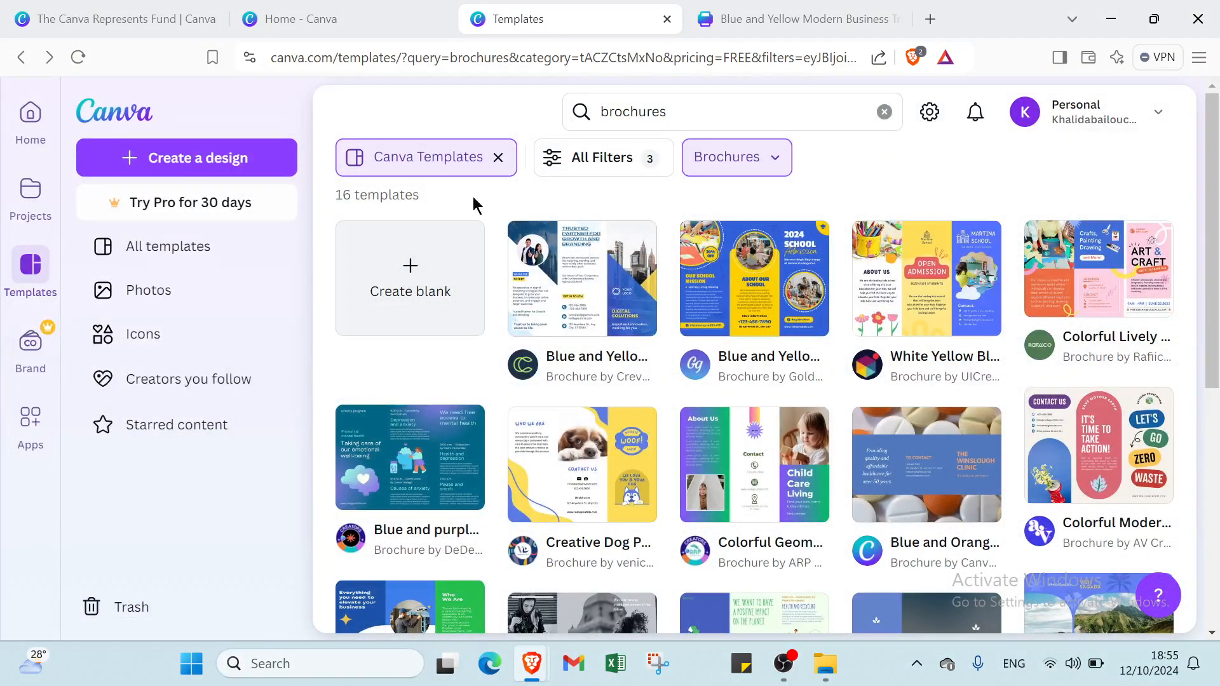
pyautogui.click(22, 58)
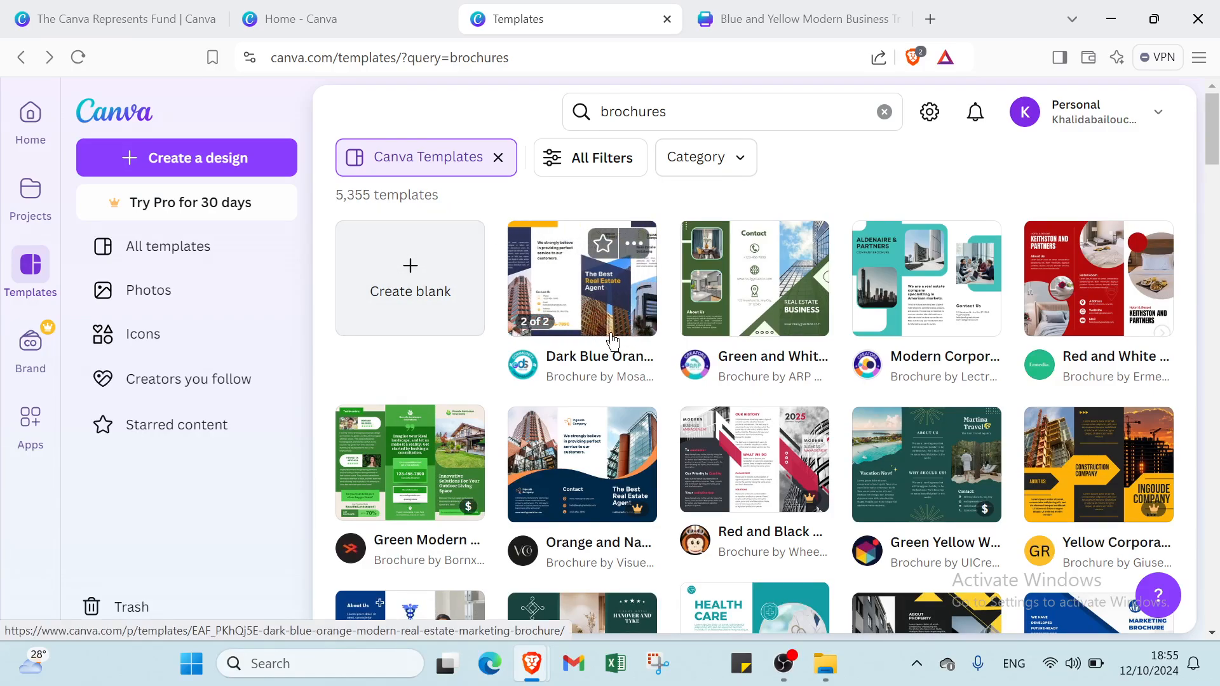
# - Browse the brochure templates, open the full set of filters and review the options in the Business category
pyautogui.scroll(-3, 629, 334)
pyautogui.scroll(-12, 661, 369)
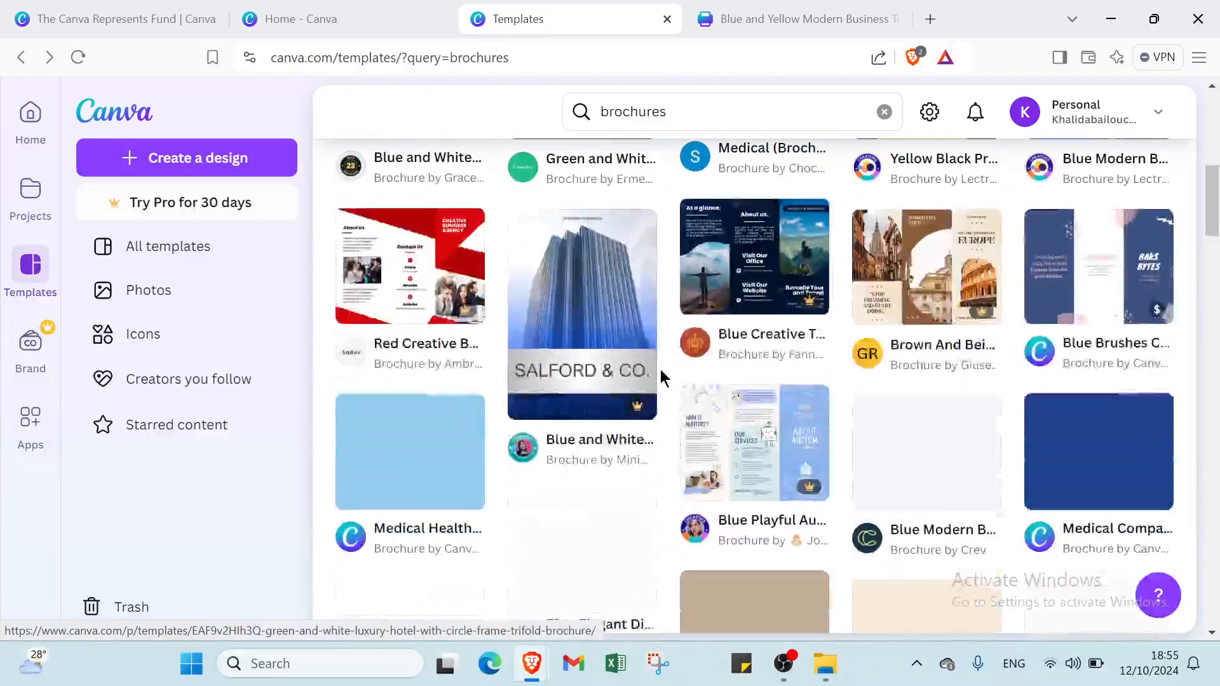
pyautogui.scroll(-10, 661, 372)
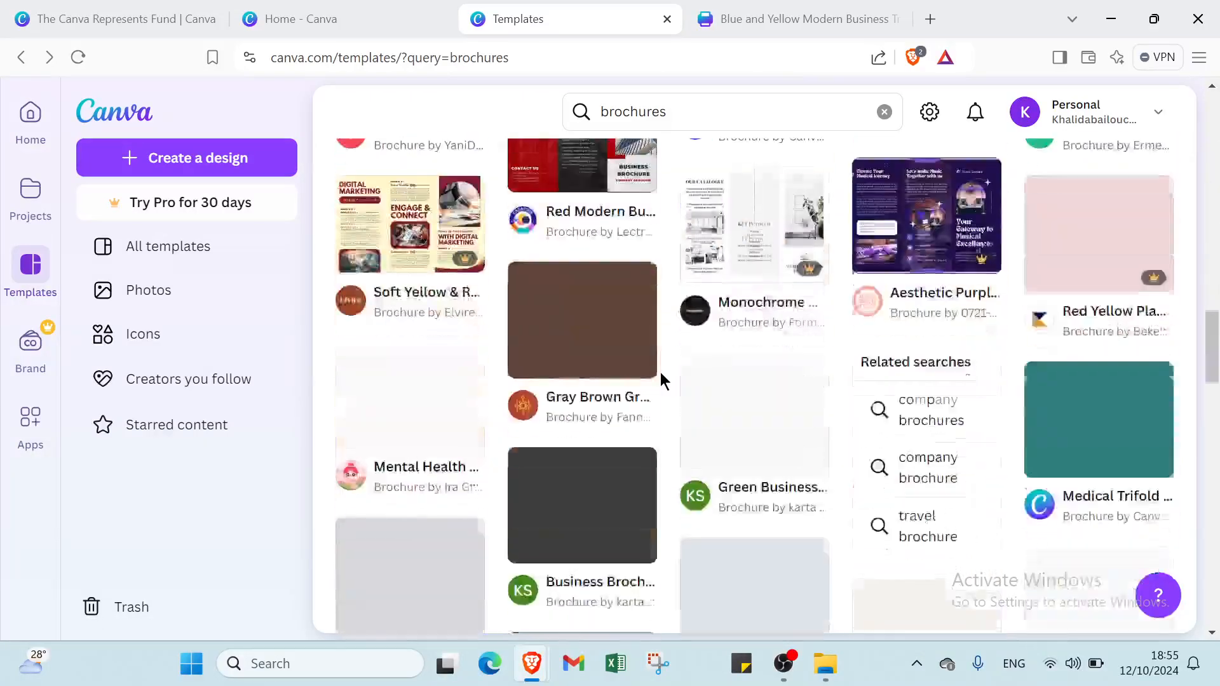
pyautogui.scroll(20, 654, 355)
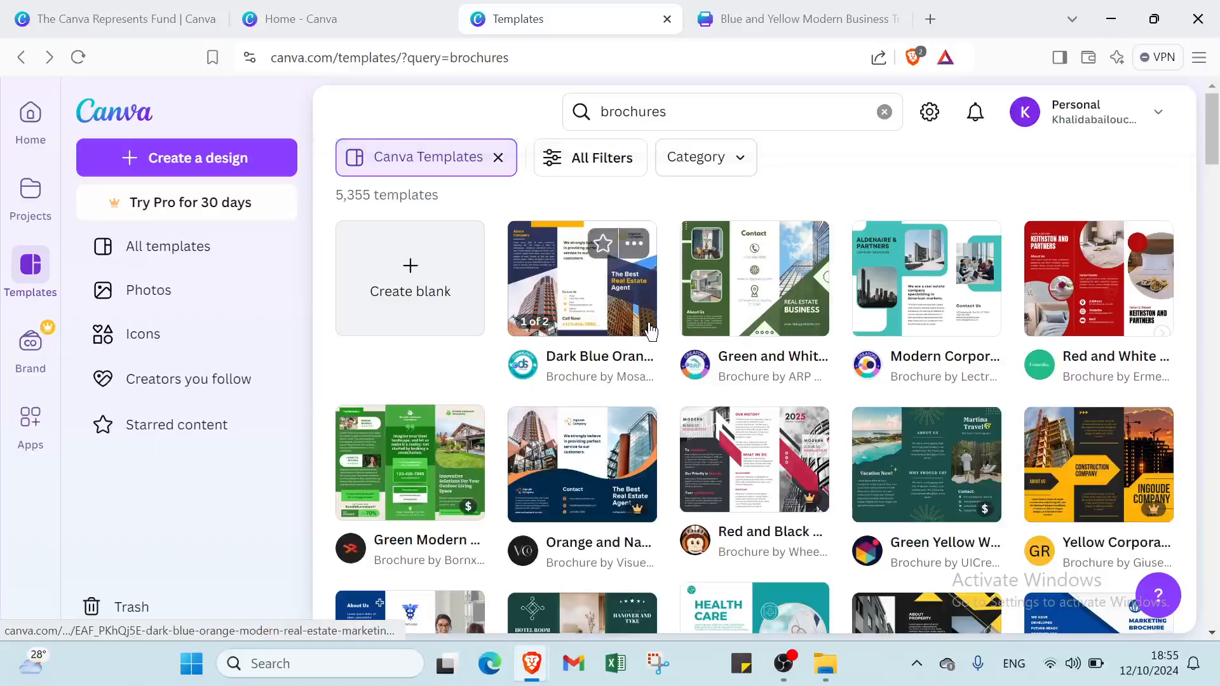
pyautogui.click(624, 158)
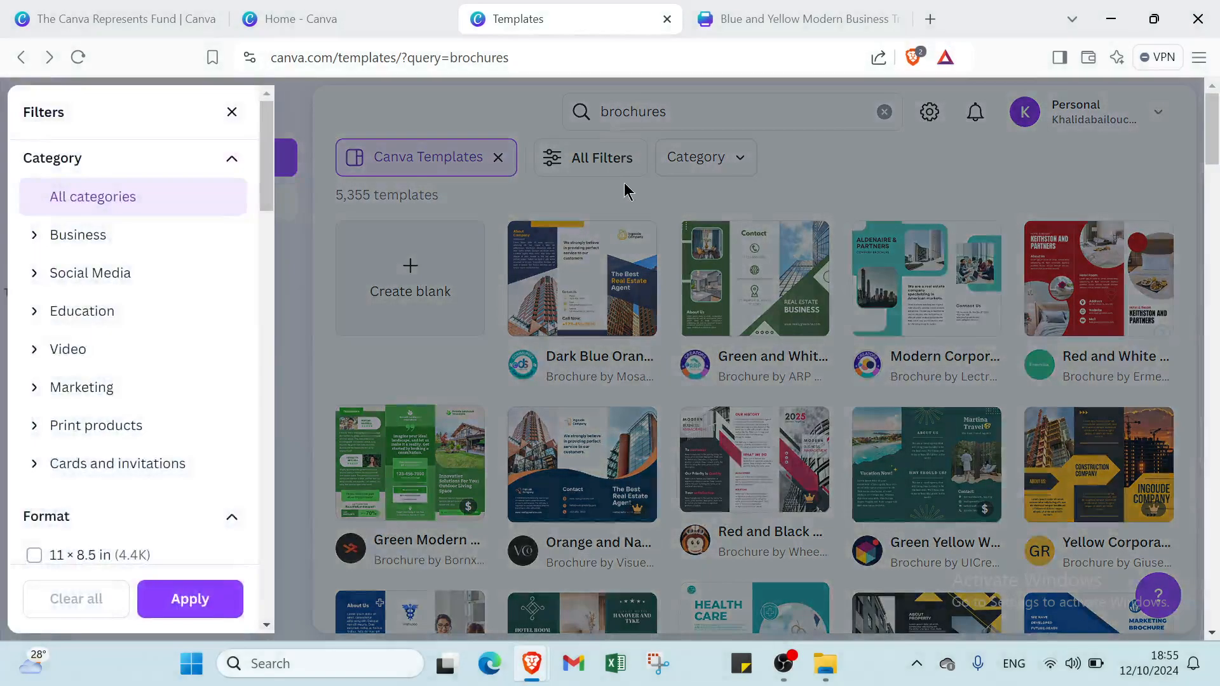
pyautogui.click(114, 238)
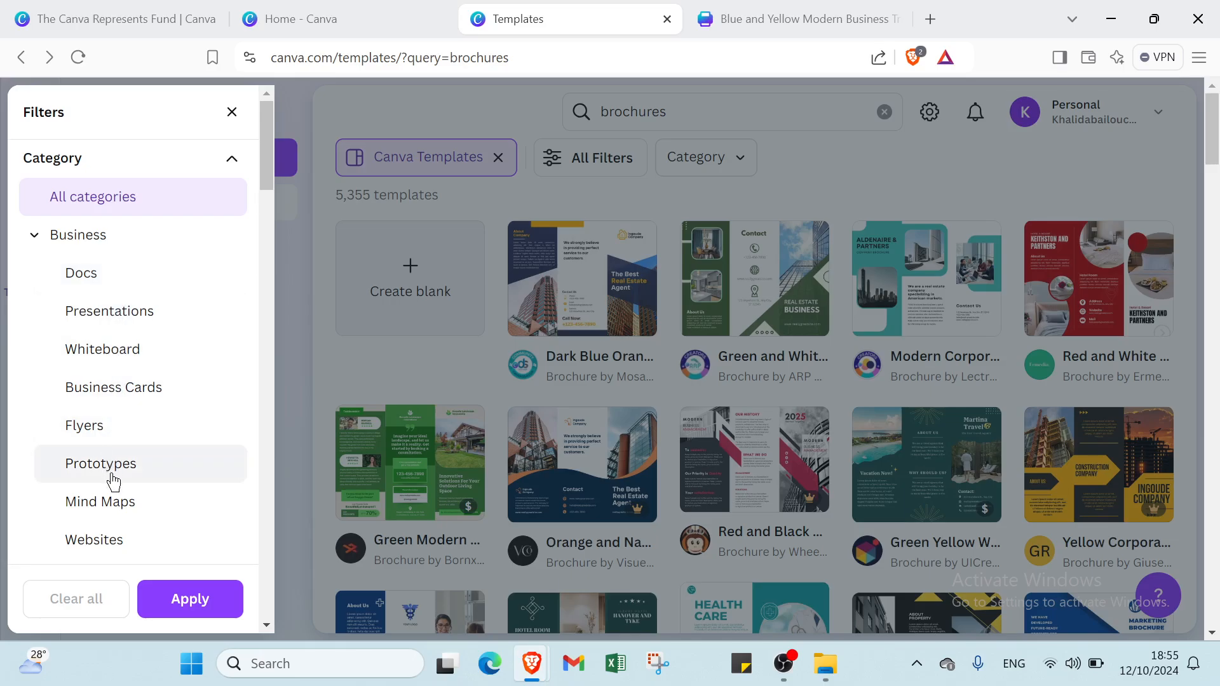
pyautogui.scroll(-5, 113, 515)
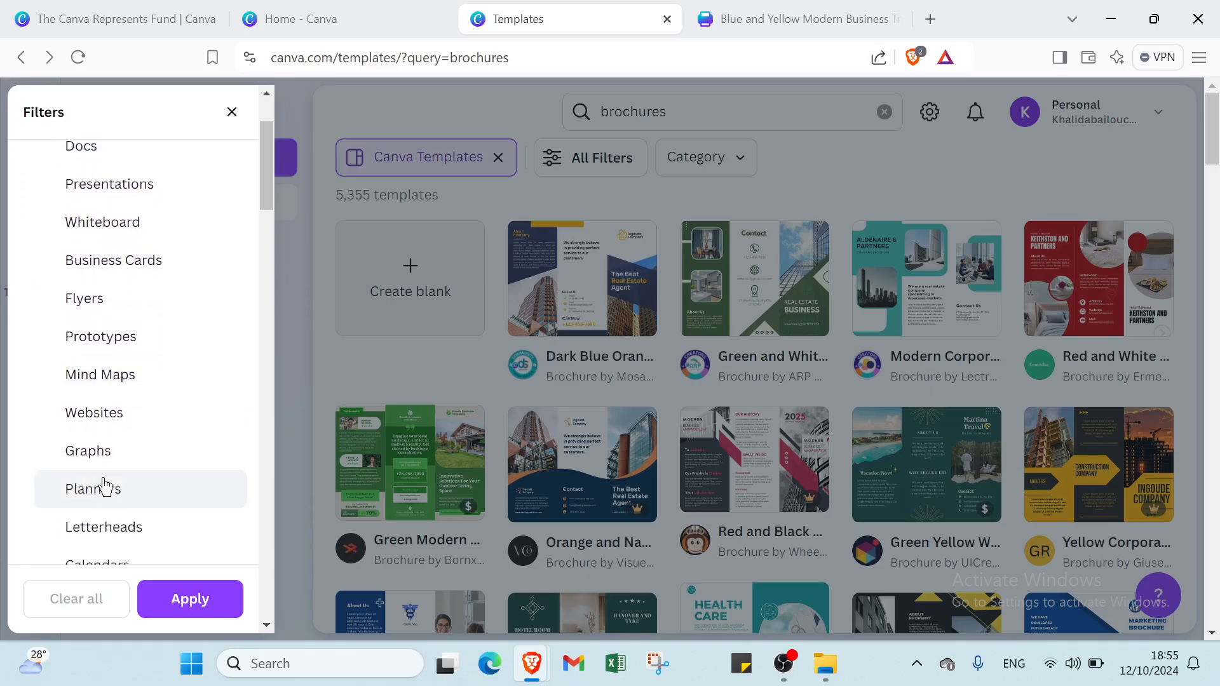
pyautogui.scroll(-6, 105, 454)
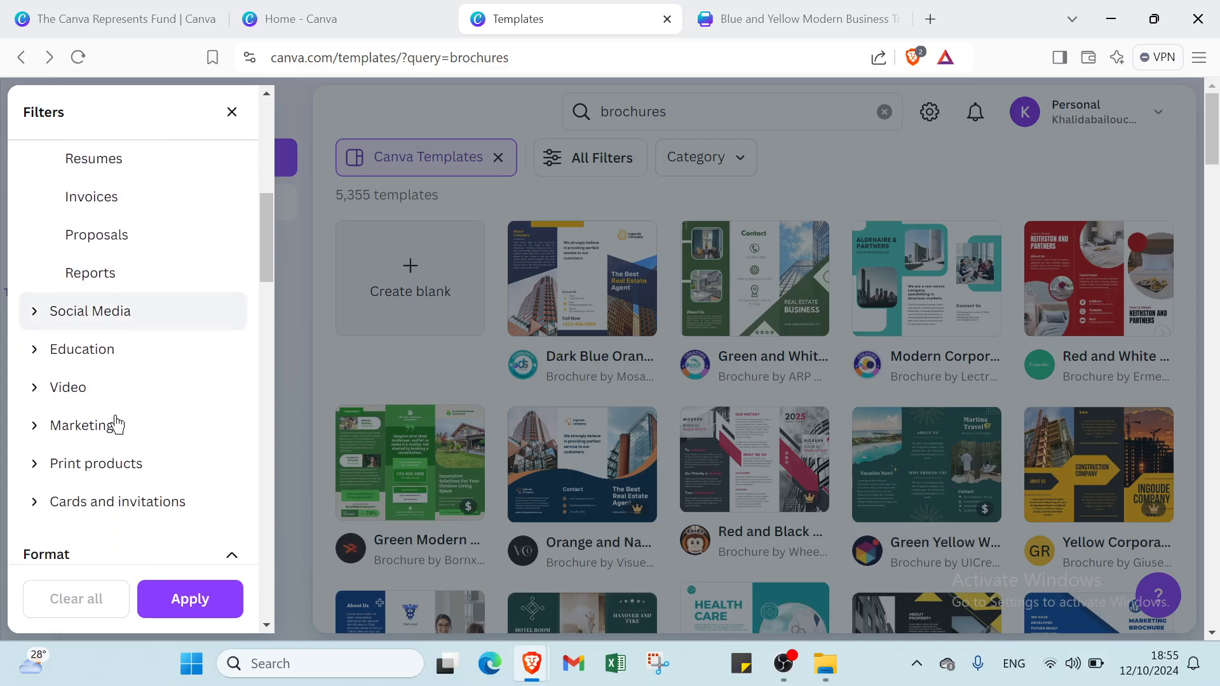
# - Expand the Social Media category in the filters and review its template types
pyautogui.click(140, 312)
pyautogui.scroll(-3, 137, 324)
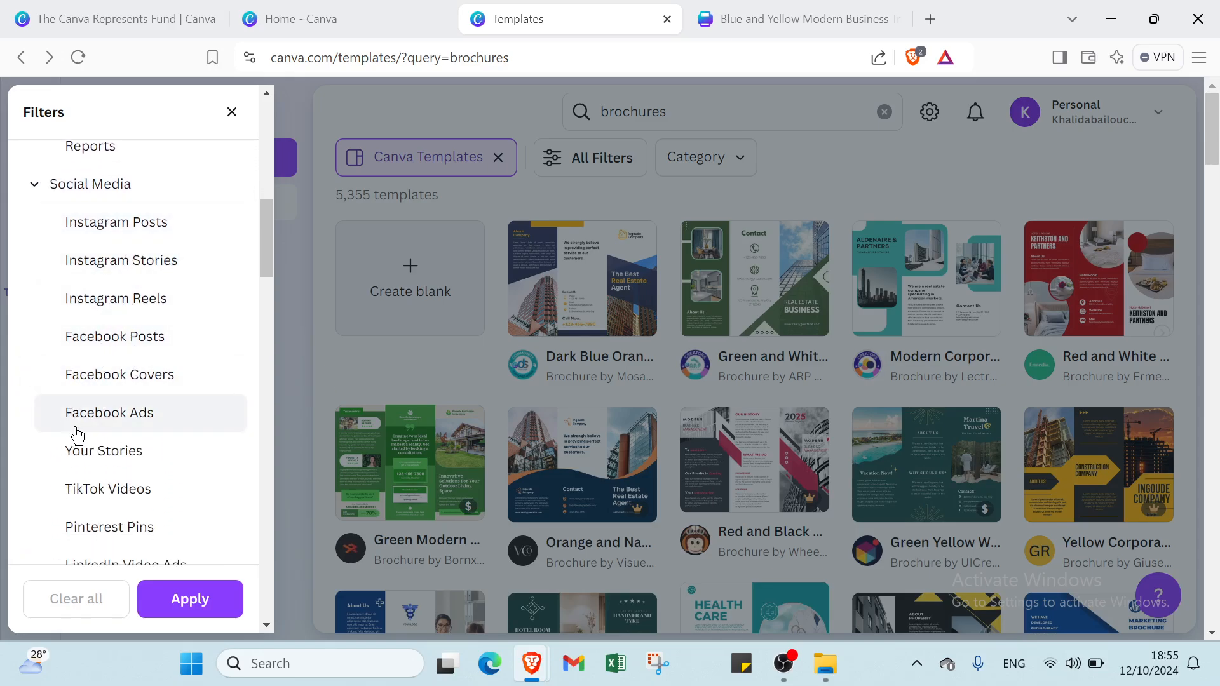
pyautogui.scroll(-1, 116, 417)
pyautogui.scroll(1, 114, 398)
pyautogui.scroll(-3, 113, 394)
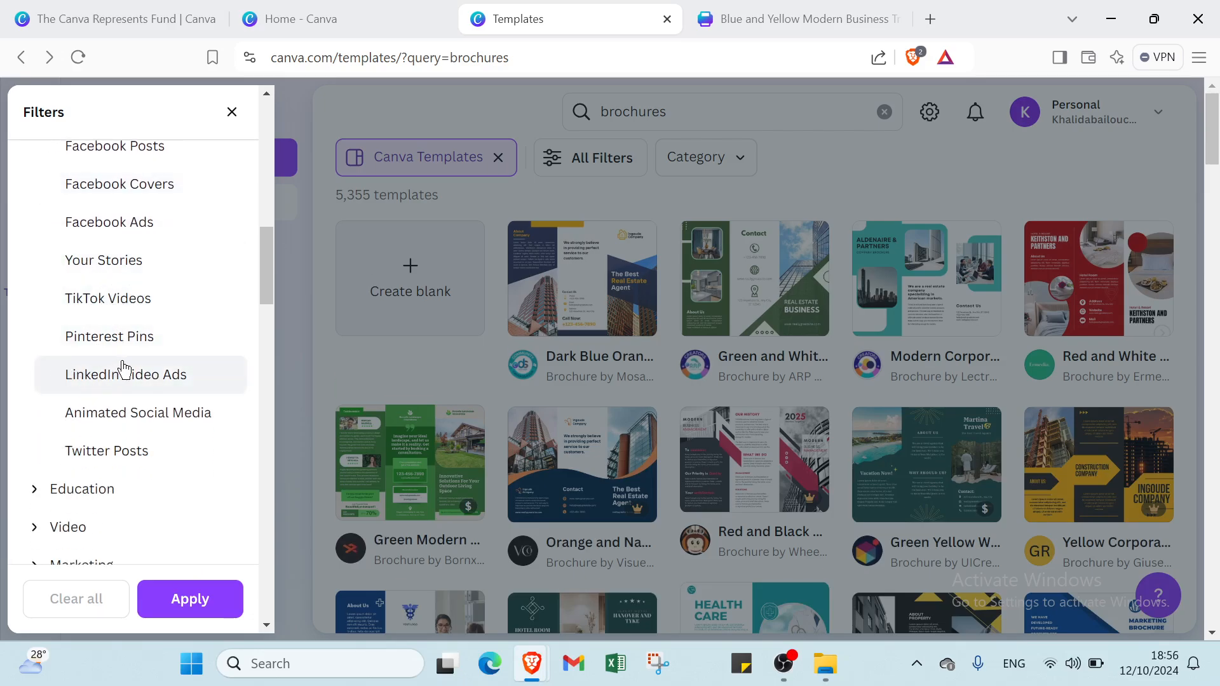
pyautogui.scroll(-1, 121, 382)
# - Expand the Education and Video categories in the filters to view their subcategories
pyautogui.click(87, 427)
pyautogui.scroll(-2, 87, 432)
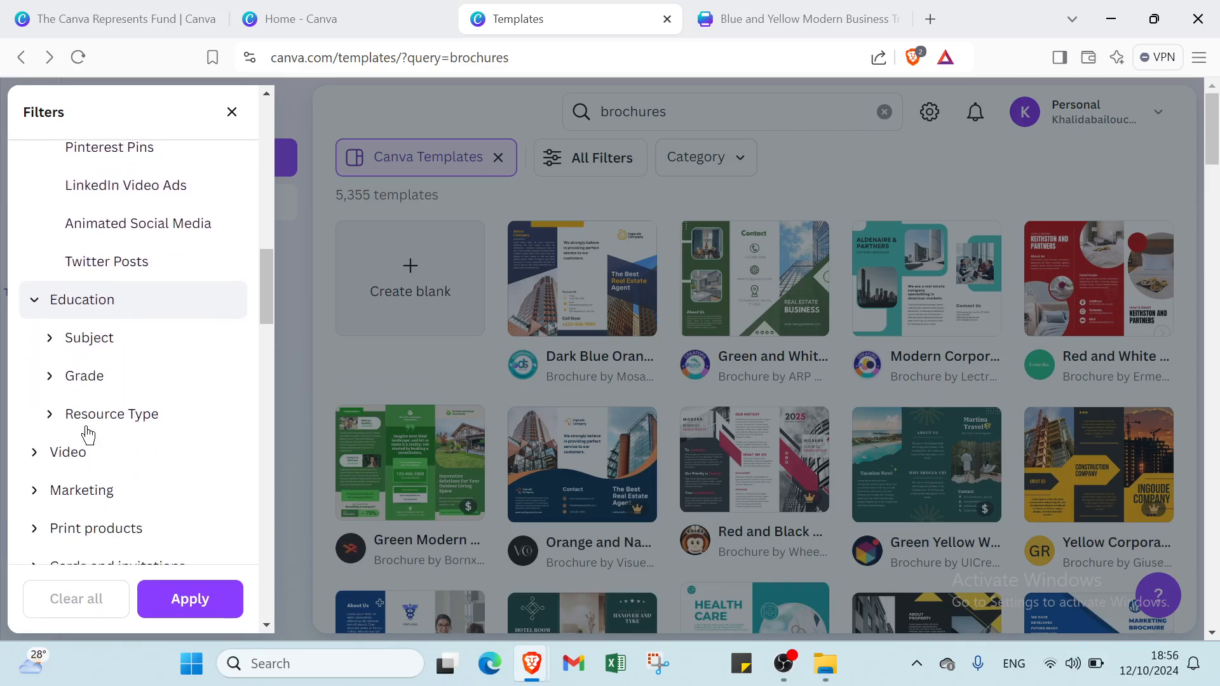
pyautogui.scroll(-2, 89, 344)
pyautogui.click(94, 325)
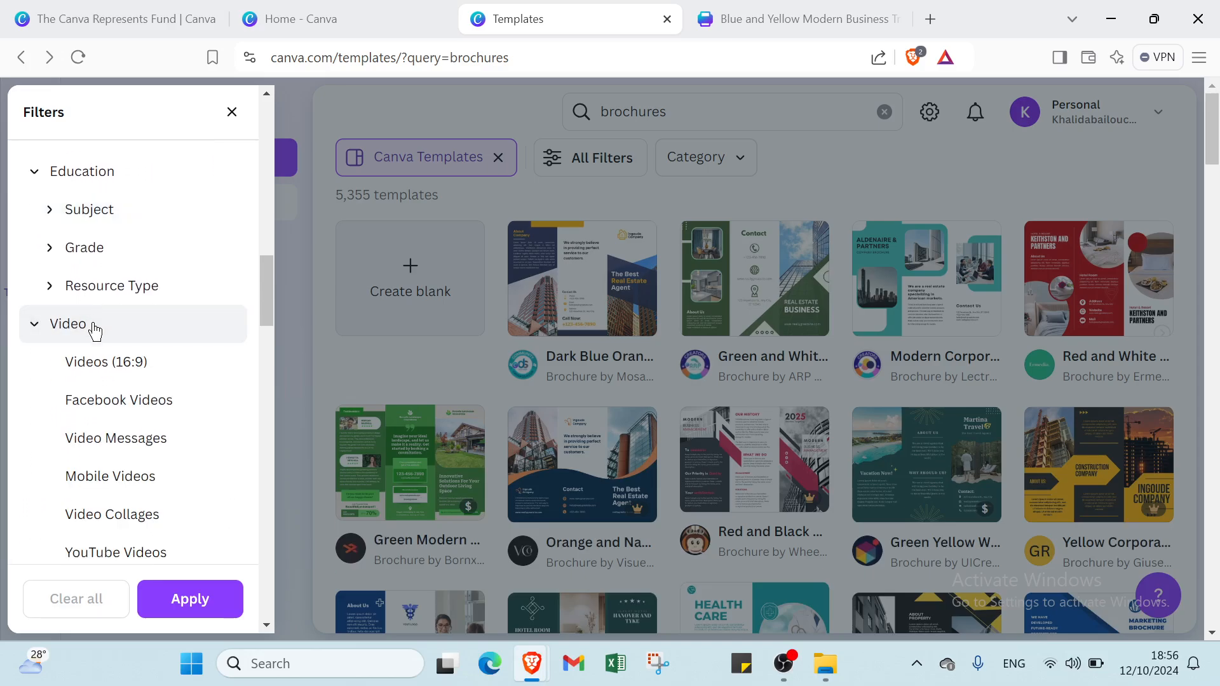
# - Choose Brochures under the Marketing category as the template filter
pyautogui.scroll(-4, 94, 328)
pyautogui.click(92, 377)
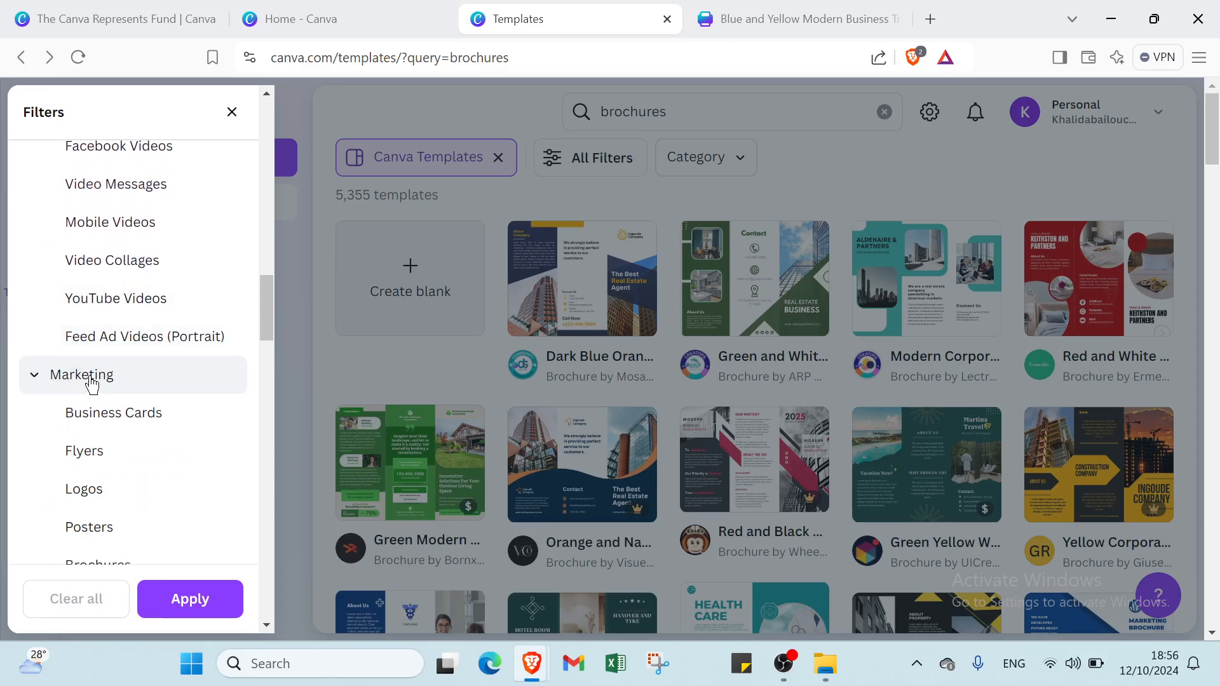
pyautogui.scroll(-4, 92, 381)
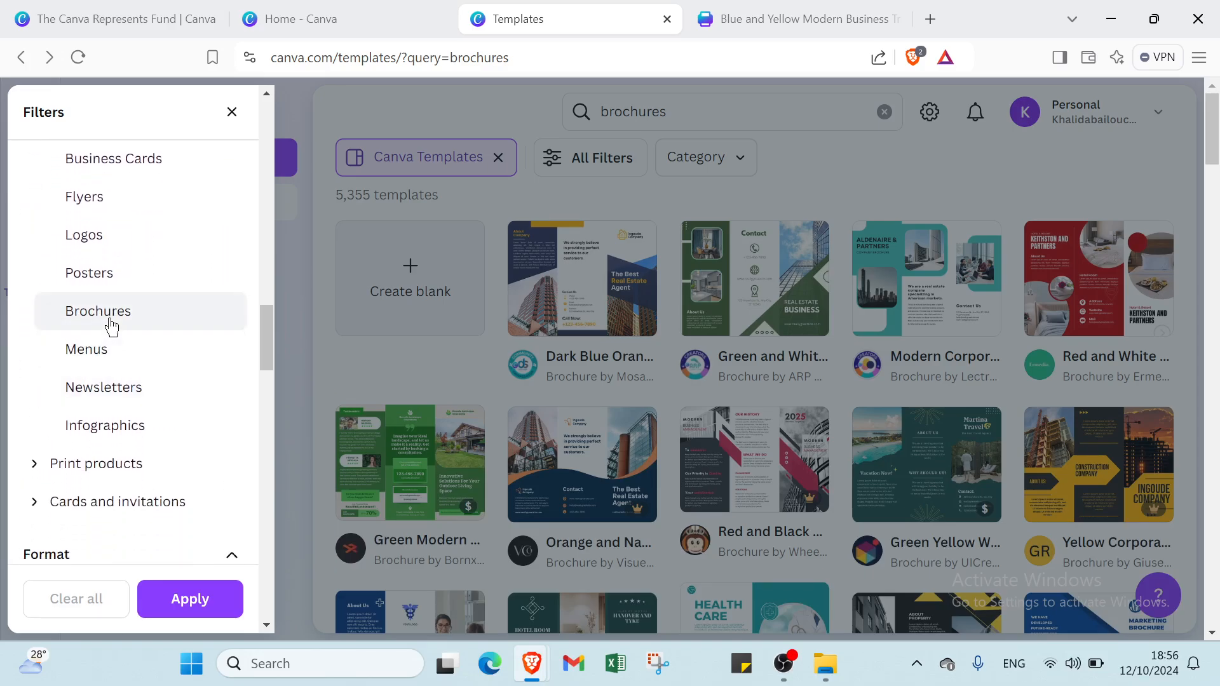
pyautogui.click(109, 321)
# - Expand the Print products category in the filters and review its marketing materials
pyautogui.scroll(-1, 102, 432)
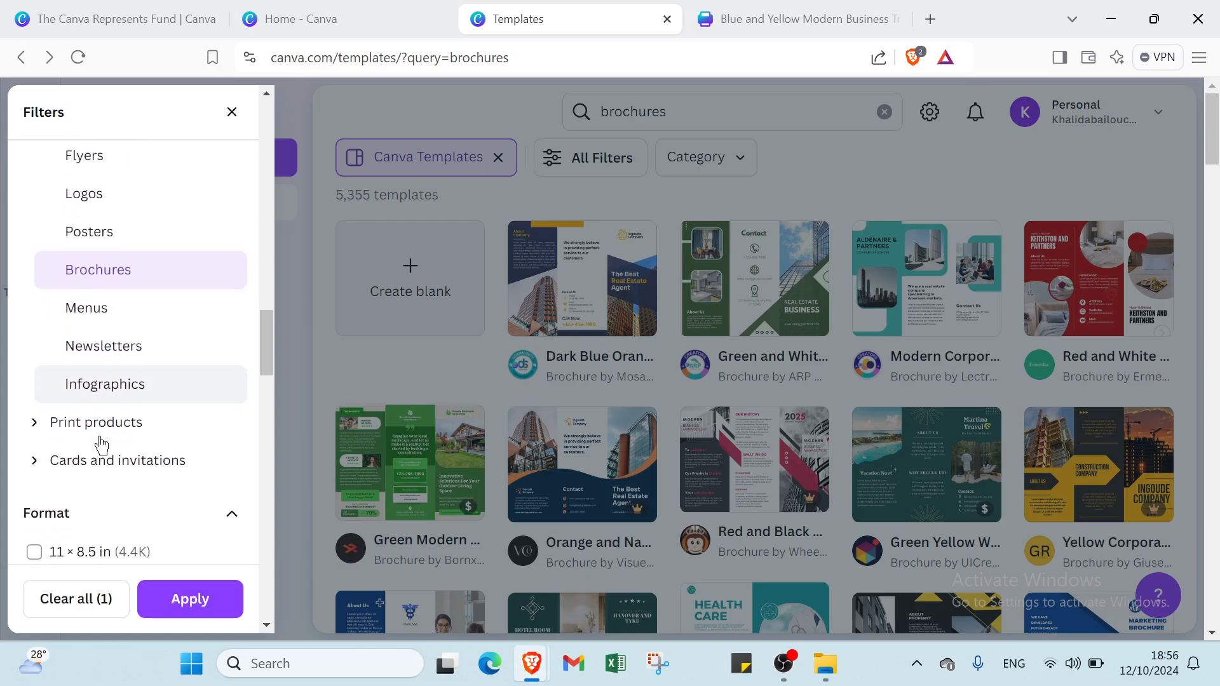
pyautogui.click(96, 408)
pyautogui.scroll(-2, 95, 381)
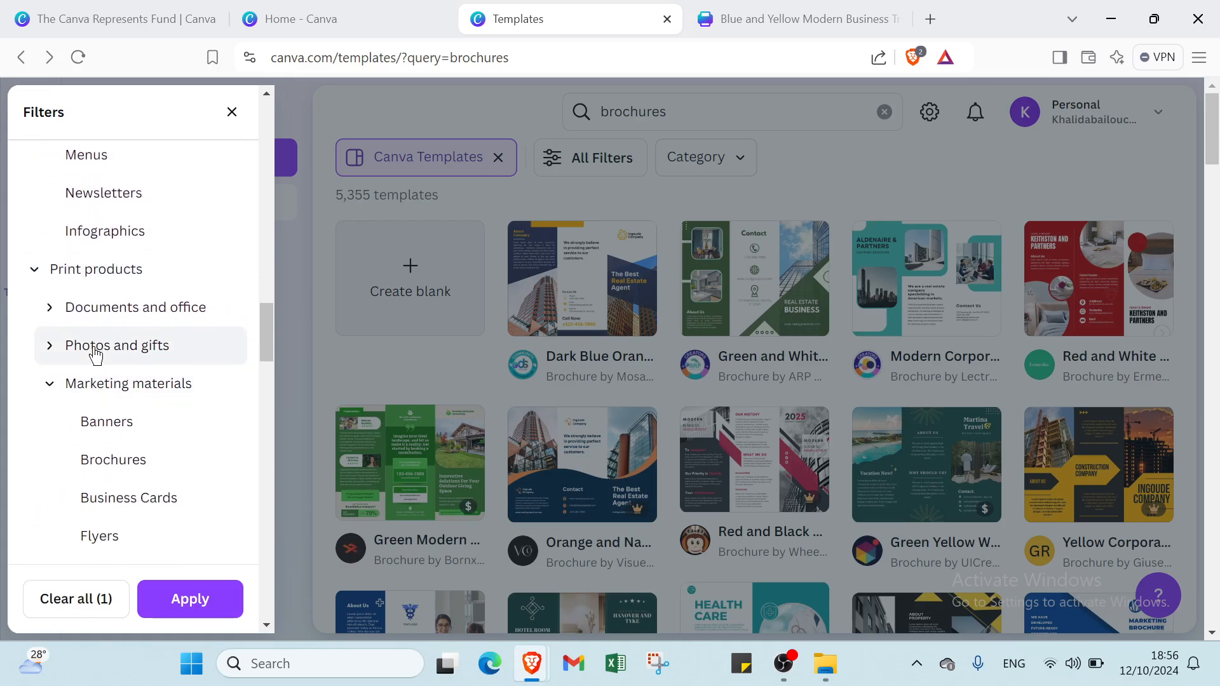
pyautogui.scroll(-1, 96, 356)
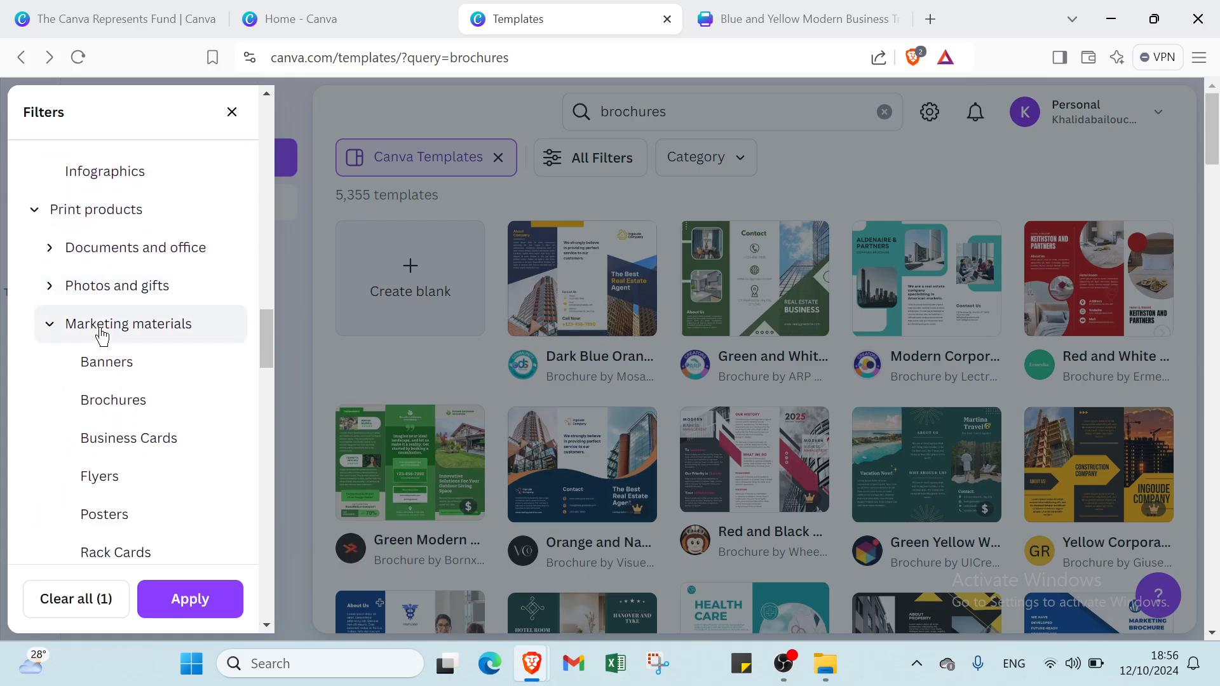
# - Review the Marketing materials subcategories under Print products and expand Cards and invites
pyautogui.click(101, 335)
pyautogui.click(99, 334)
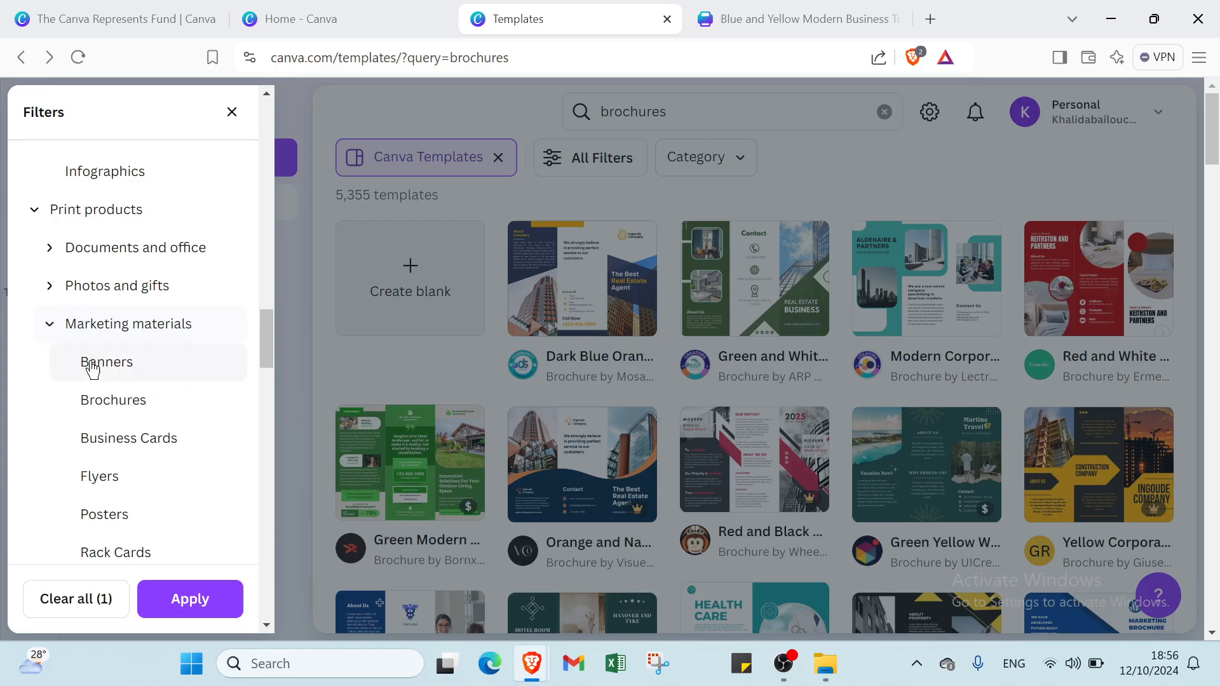
pyautogui.scroll(-1, 92, 368)
pyautogui.scroll(-3, 94, 374)
pyautogui.scroll(-3, 90, 362)
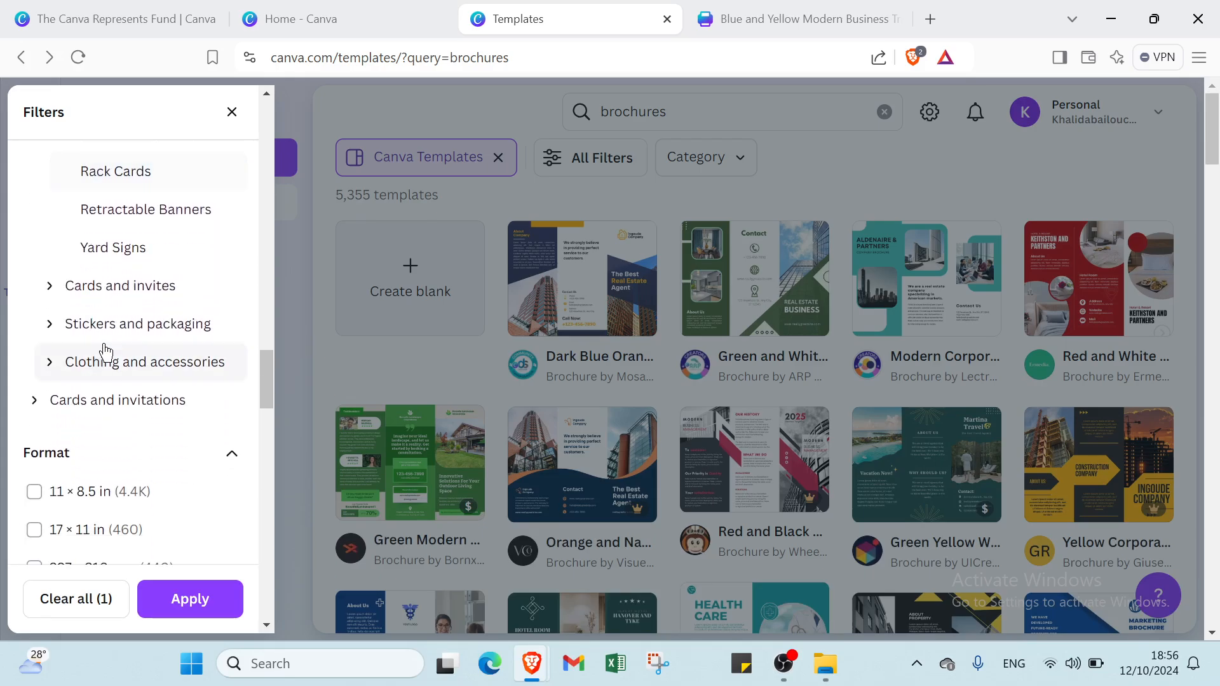
pyautogui.click(131, 298)
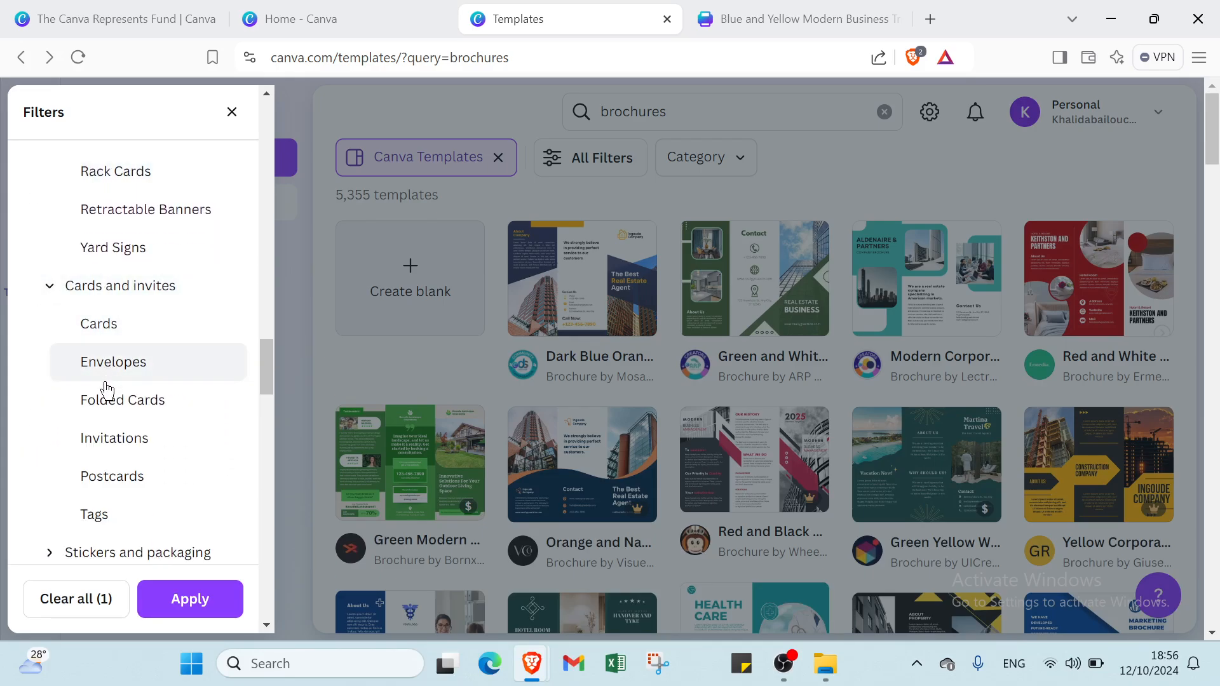
pyautogui.scroll(-4, 107, 407)
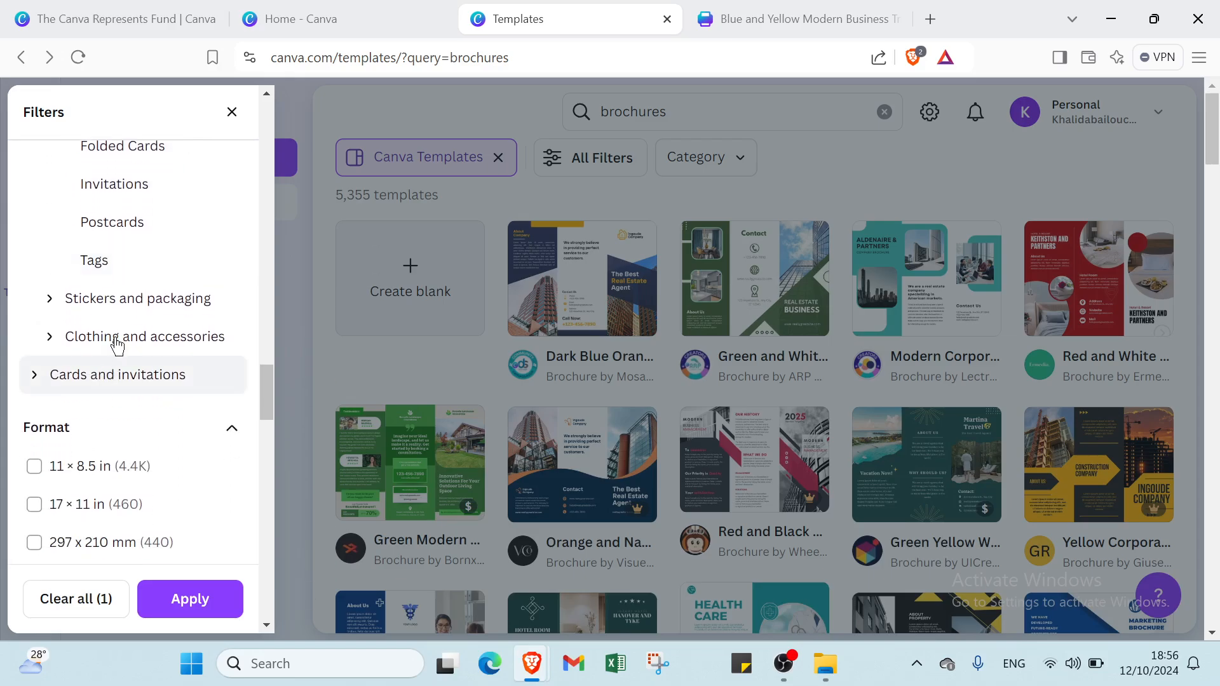
# - Expand the Stickers and packaging, Clothing and accessories, and Cards and invitations filter categories to view their subcategories
pyautogui.click(129, 311)
pyautogui.scroll(-3, 117, 340)
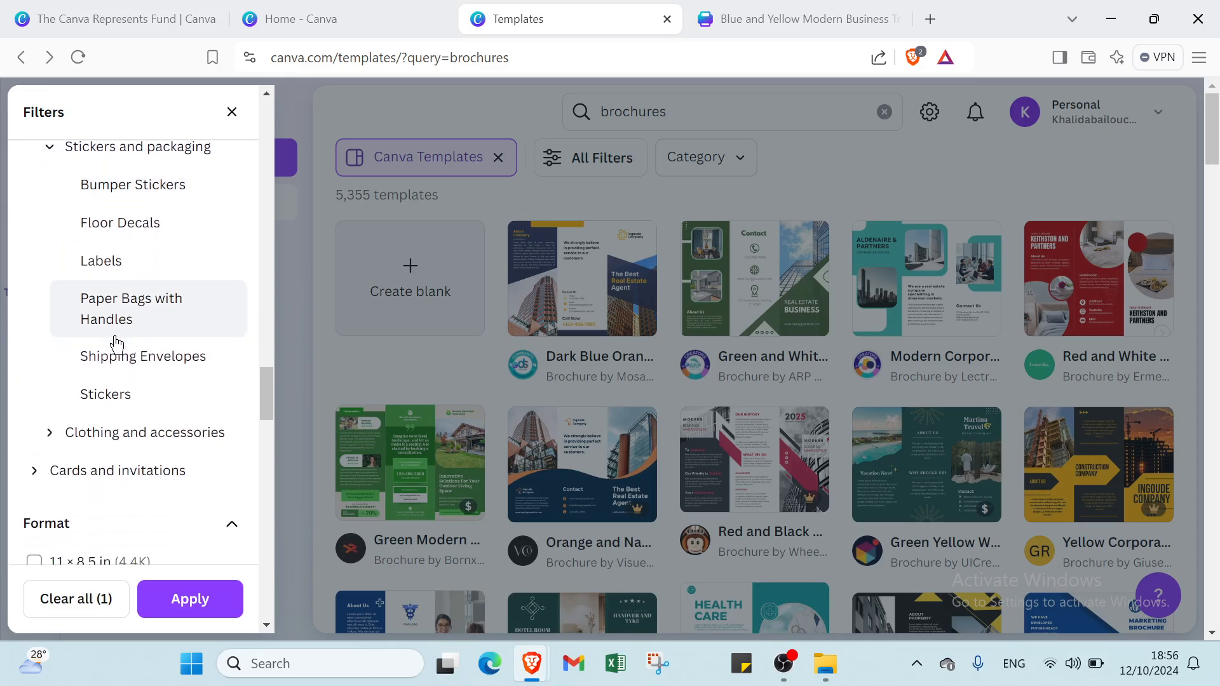
pyautogui.click(116, 342)
pyautogui.scroll(-3, 117, 330)
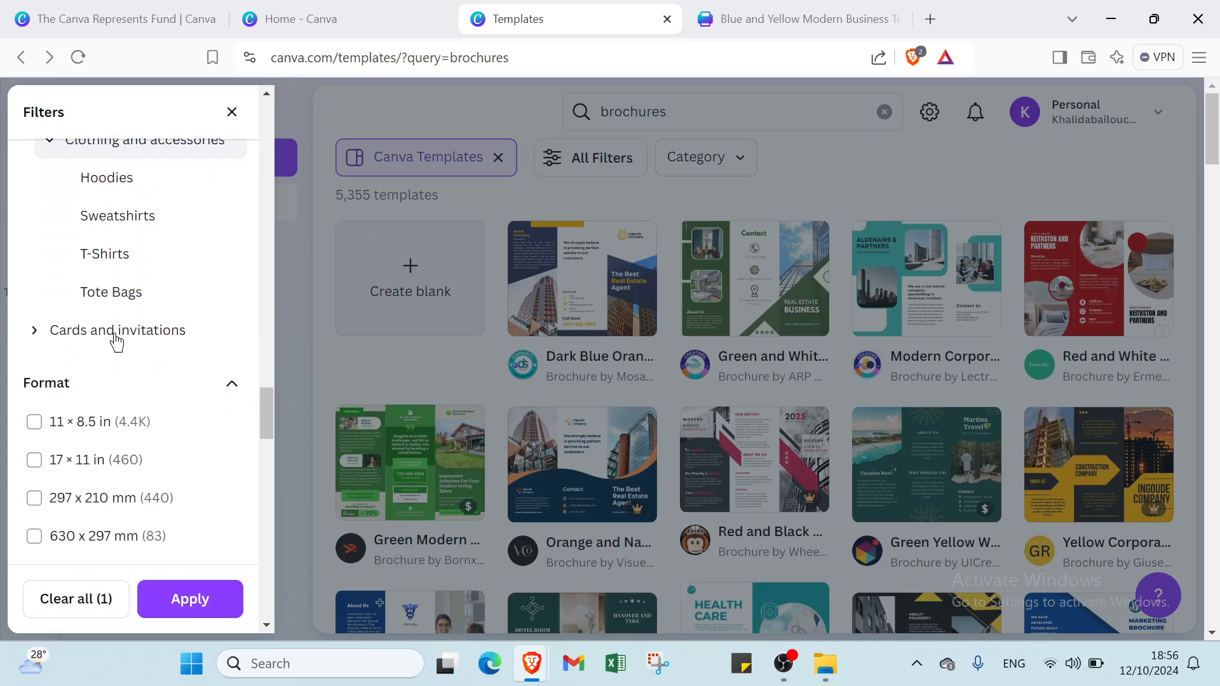
pyautogui.click(116, 330)
pyautogui.scroll(-2, 116, 327)
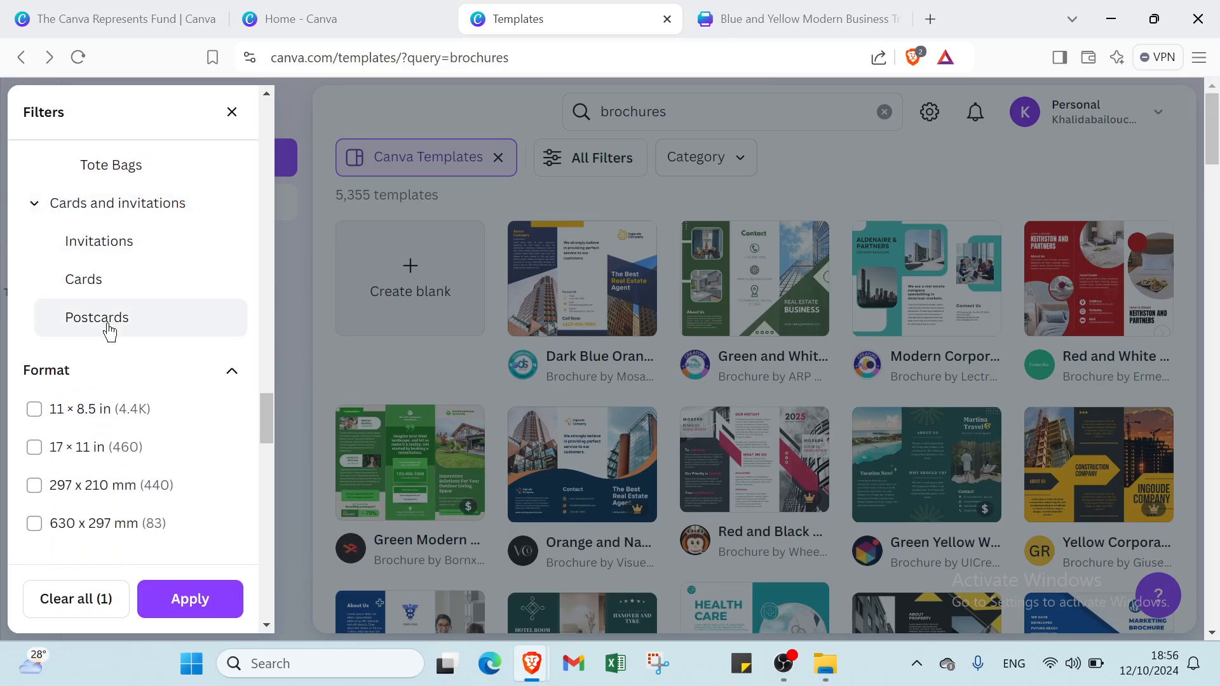
# - Look over the format sizes and collapse every filter section from Format through Topic
pyautogui.scroll(-4, 118, 362)
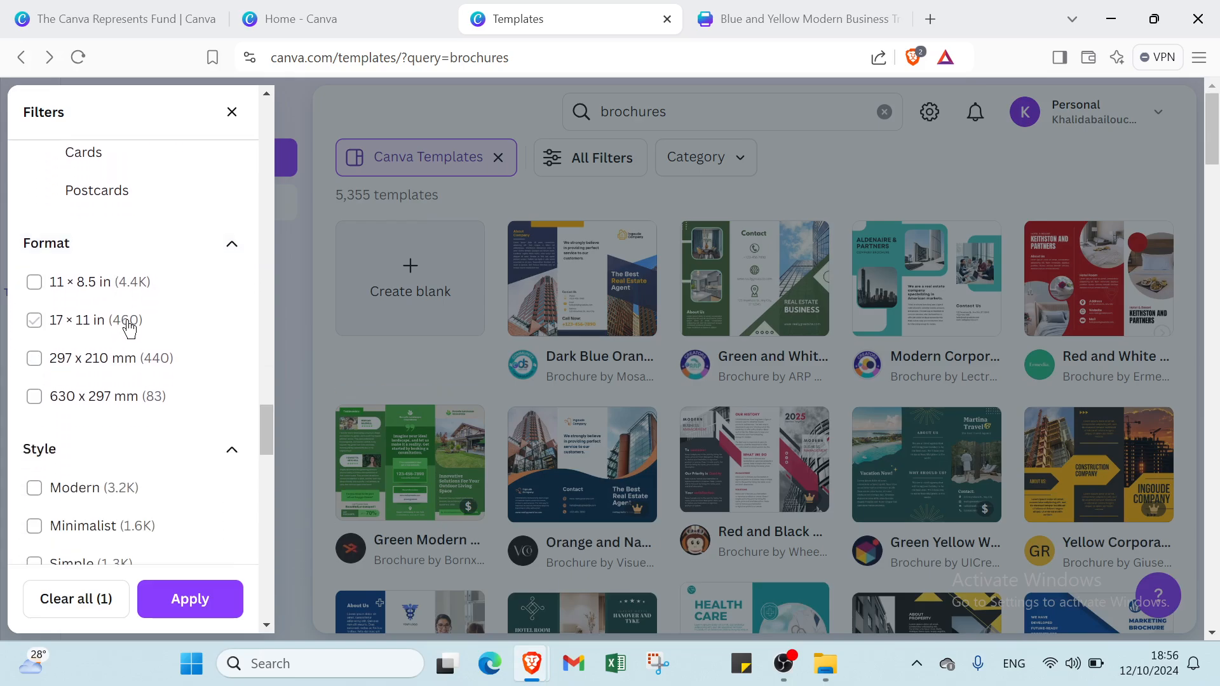
pyautogui.scroll(1, 133, 293)
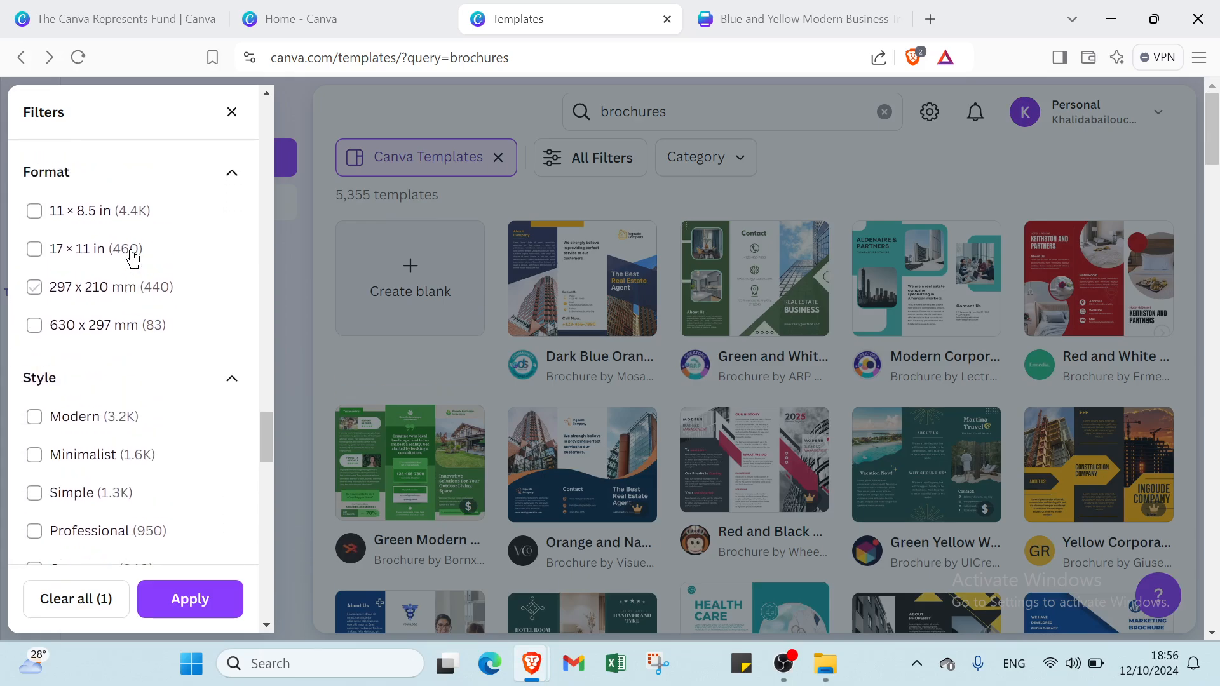
pyautogui.click(128, 197)
pyautogui.click(124, 220)
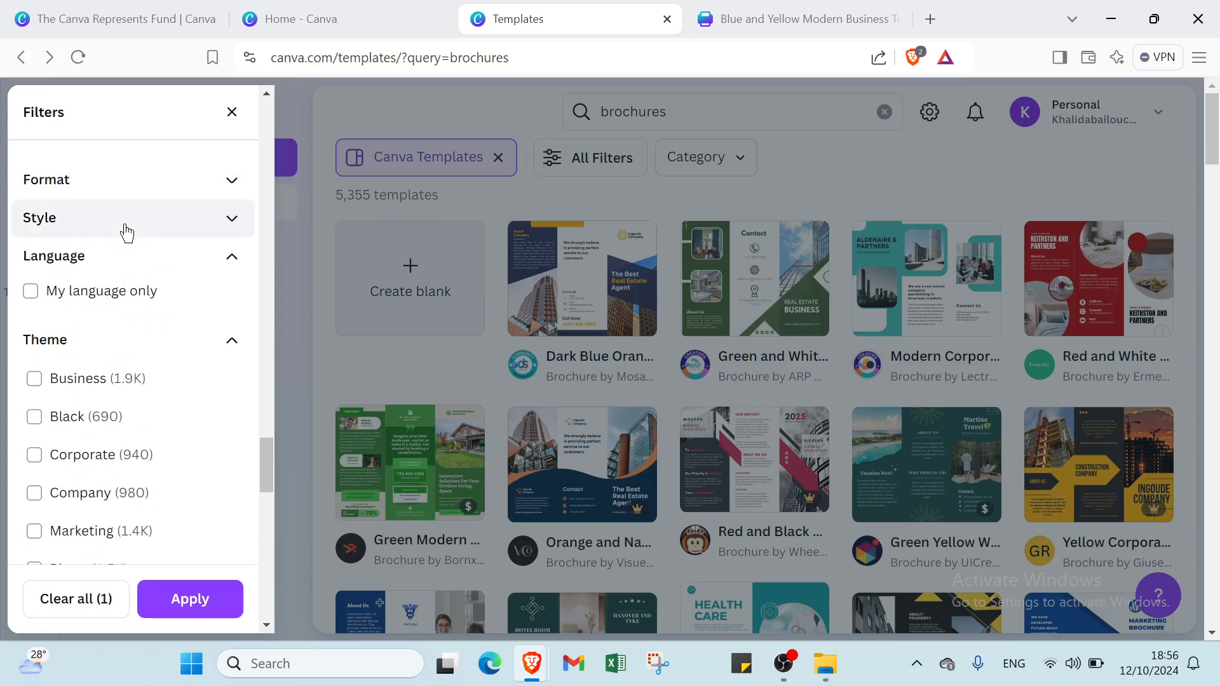
pyautogui.click(123, 260)
pyautogui.click(112, 291)
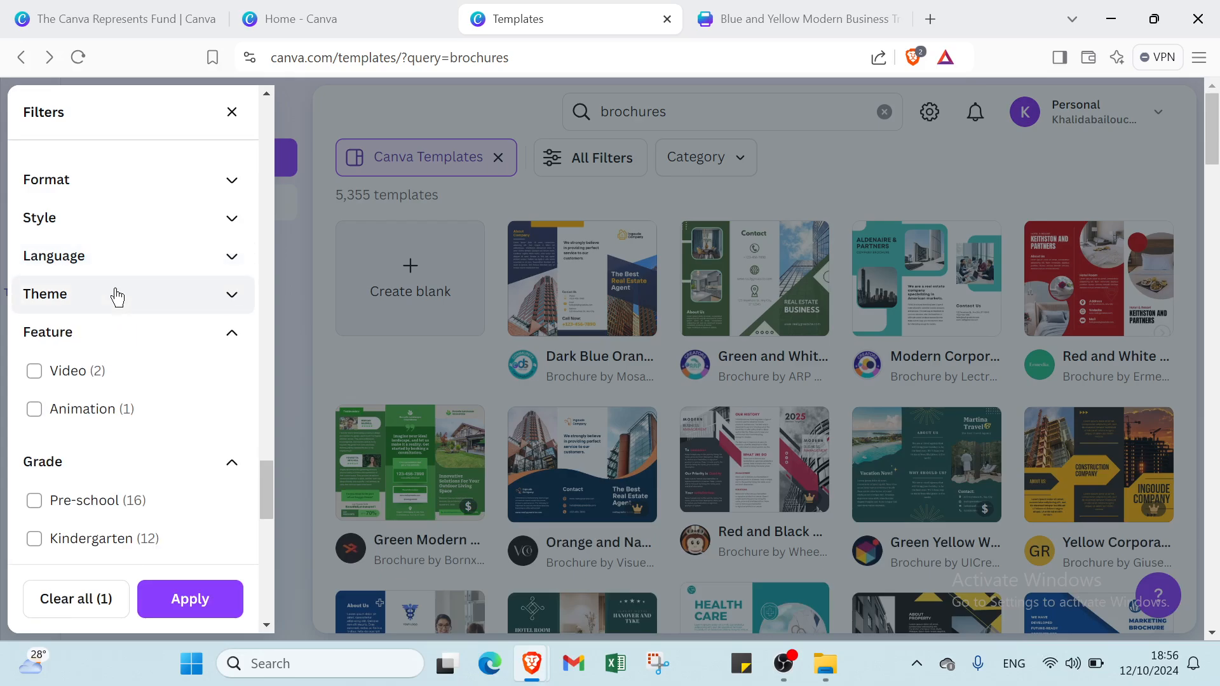
pyautogui.click(115, 327)
pyautogui.click(104, 374)
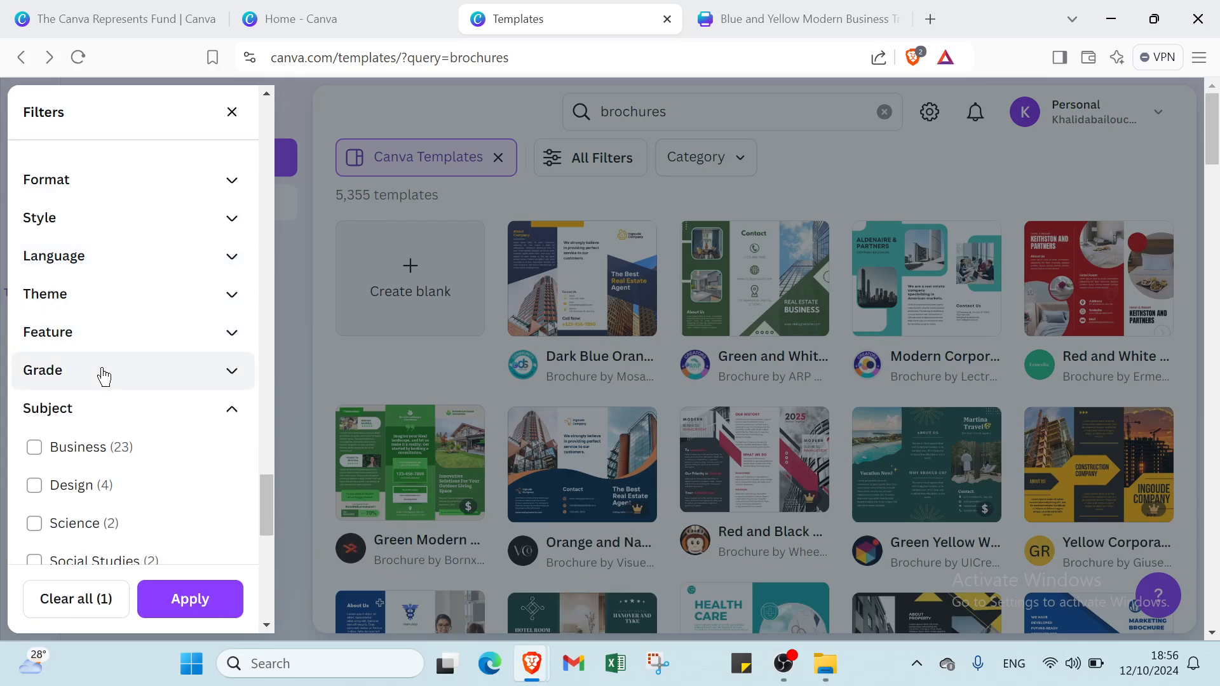
pyautogui.click(97, 406)
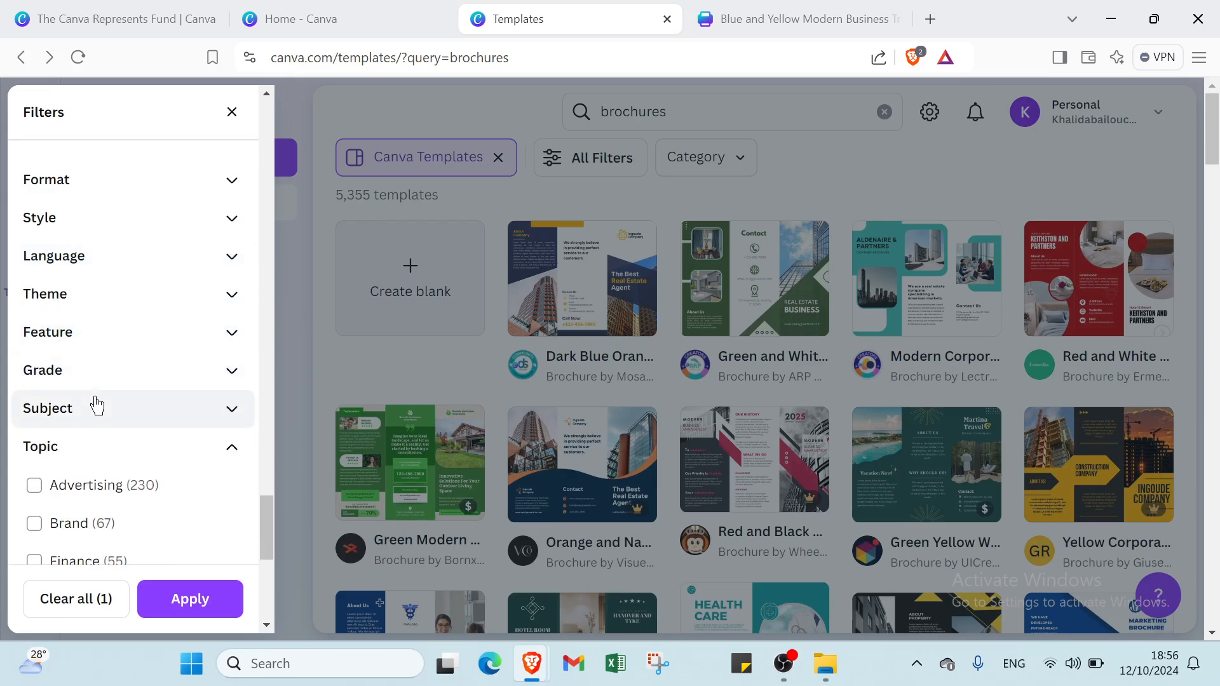
pyautogui.click(89, 441)
# - Limit the brochure templates to free ones in blue and apply the filters
pyautogui.scroll(-2, 87, 436)
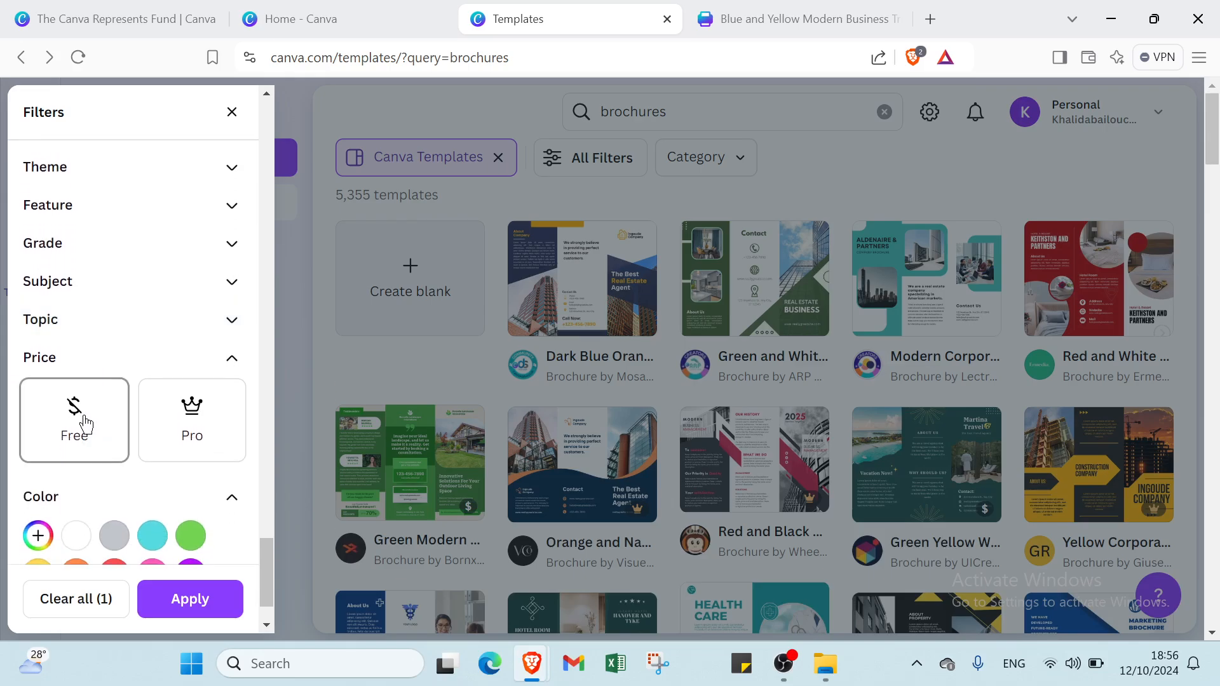
pyautogui.click(87, 424)
pyautogui.scroll(-1, 82, 414)
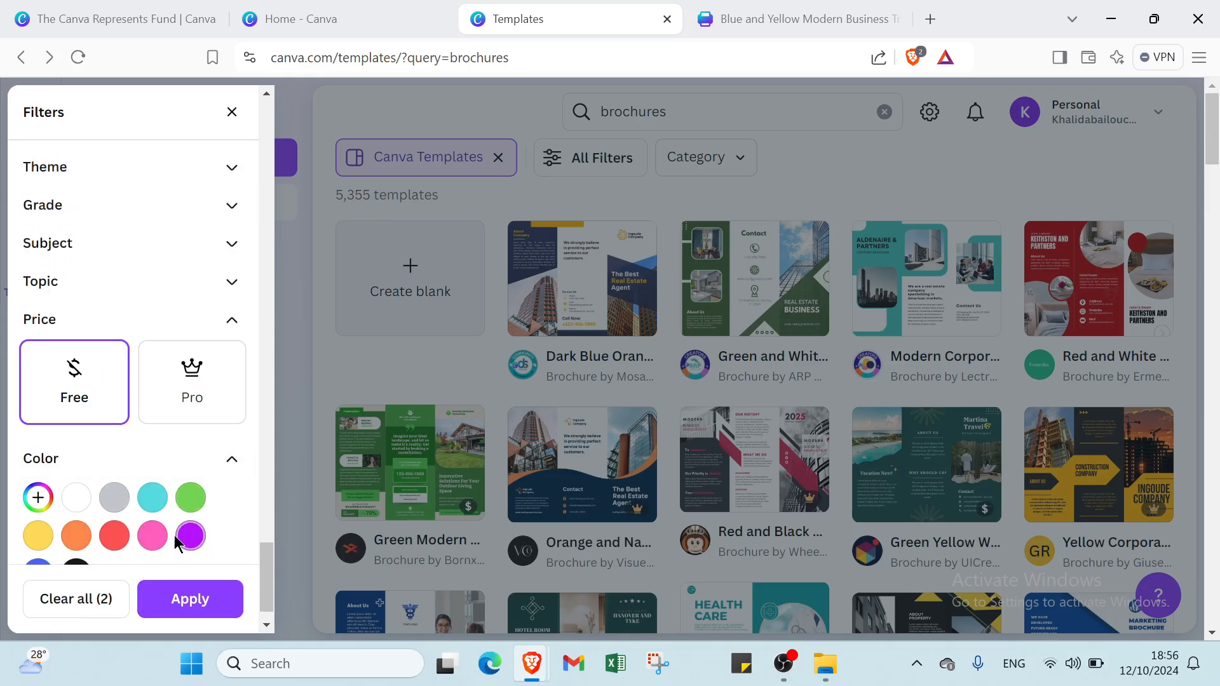
pyautogui.scroll(-1, 146, 515)
pyautogui.click(50, 527)
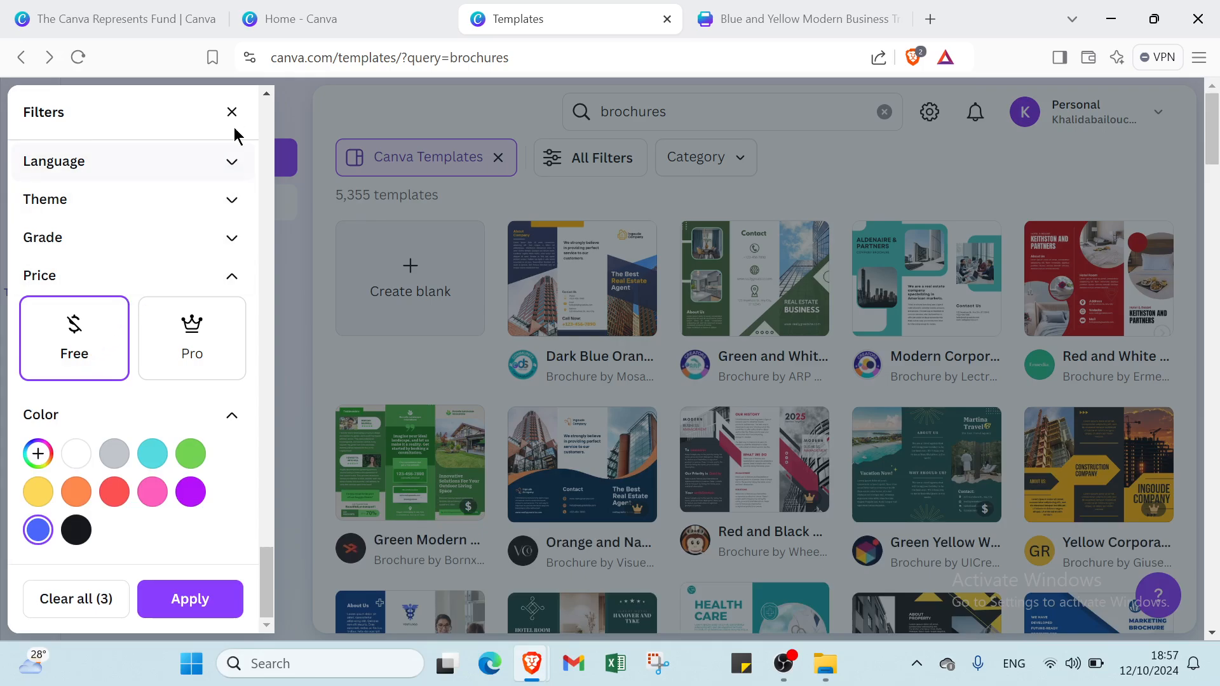
pyautogui.click(200, 598)
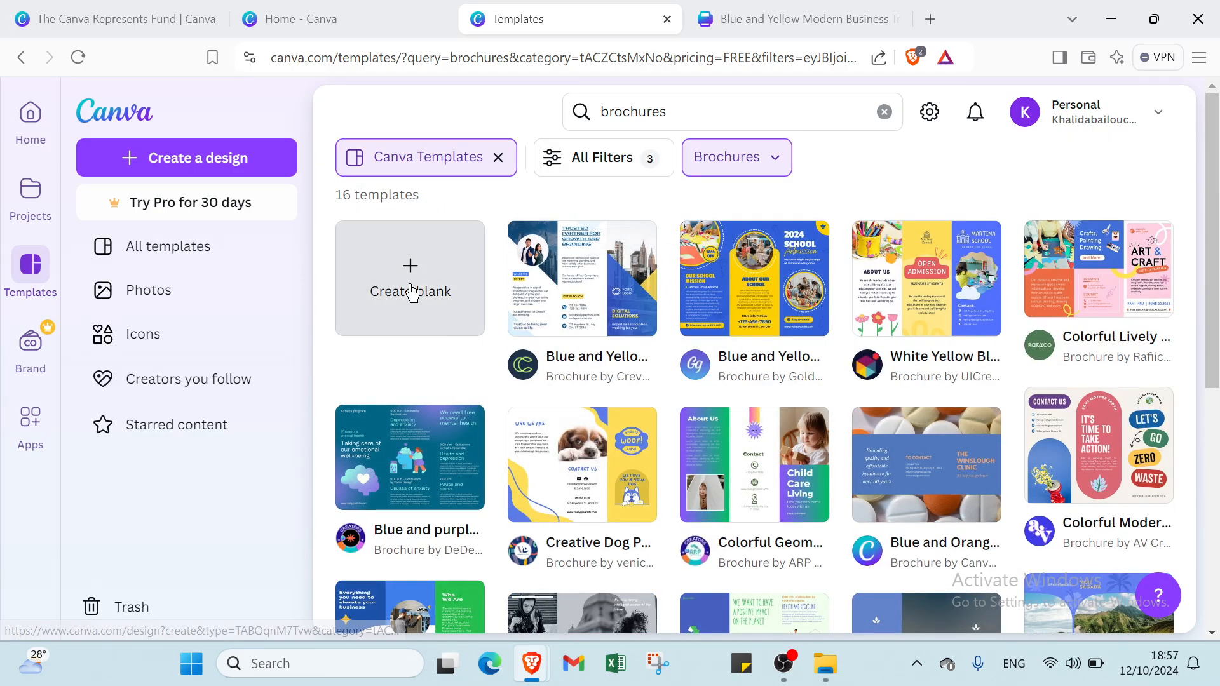
# - Preview the Blue and Yellow Modern Business Trifold Brochure template and look over its pages in the already open design
pyautogui.click(555, 304)
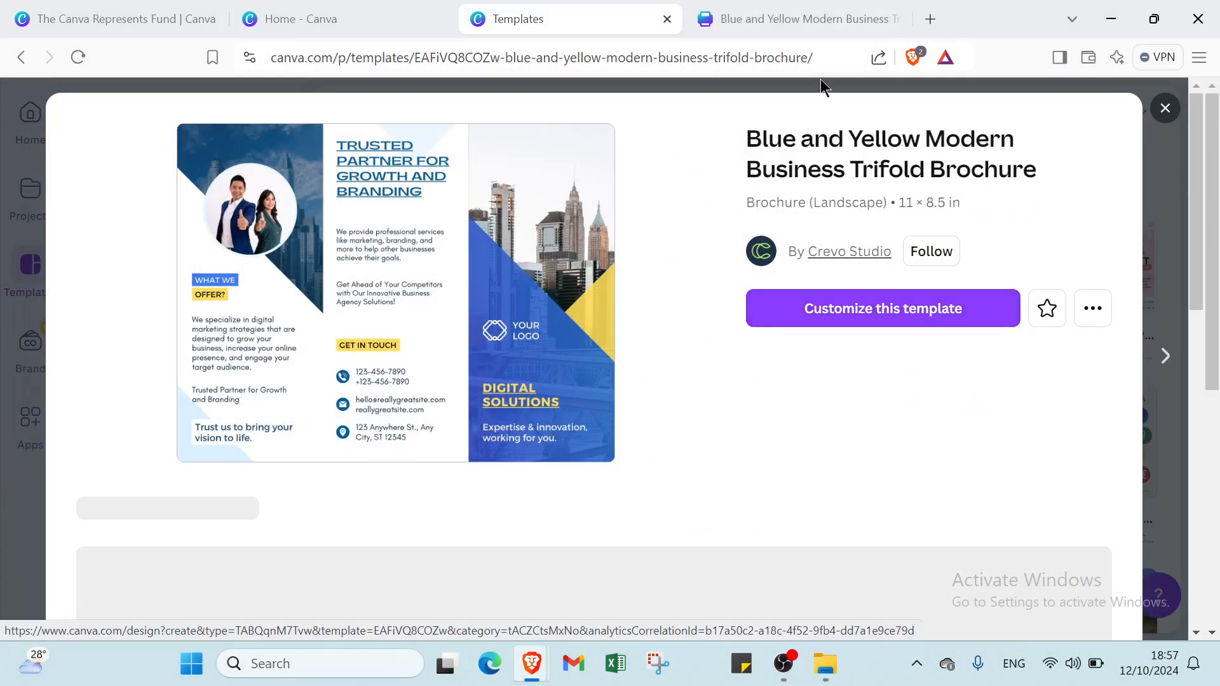
pyautogui.click(795, 21)
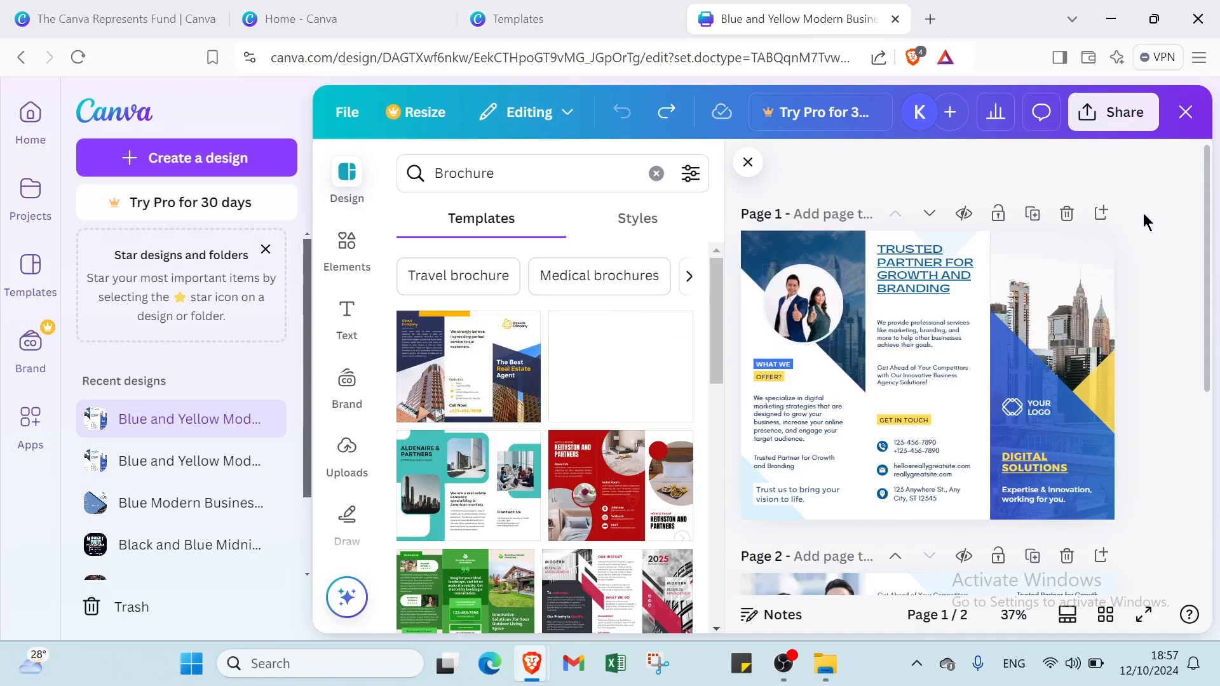
pyautogui.scroll(-3, 490, 316)
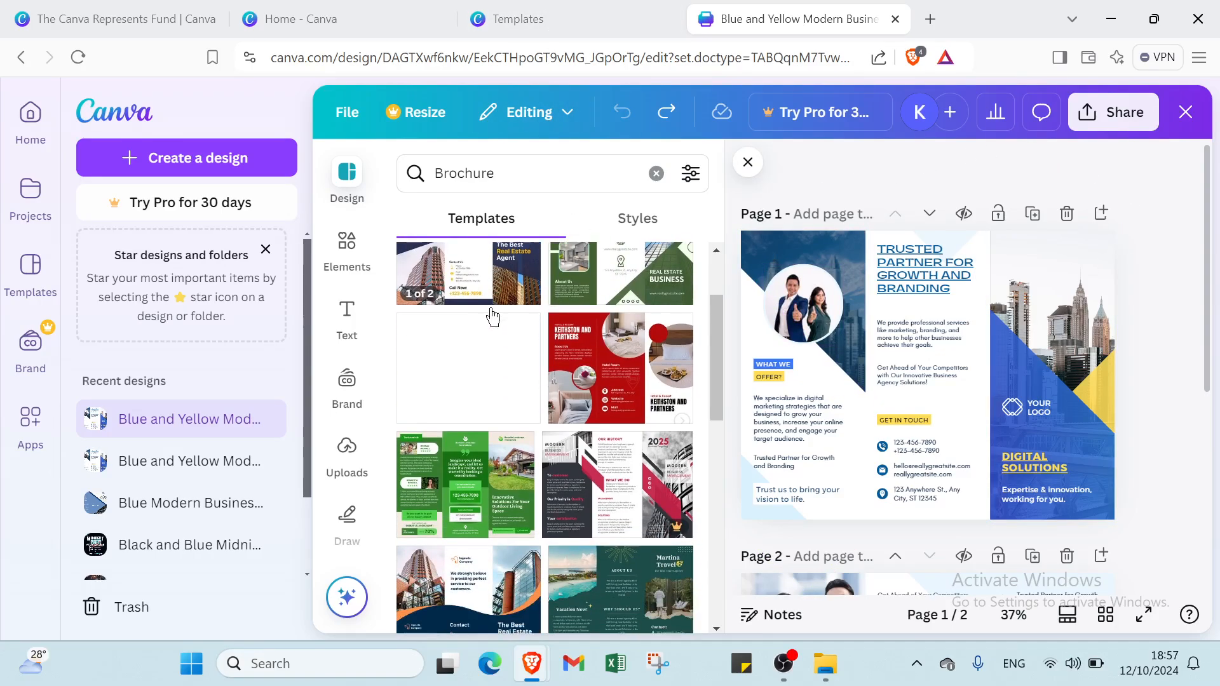
pyautogui.scroll(-3, 836, 367)
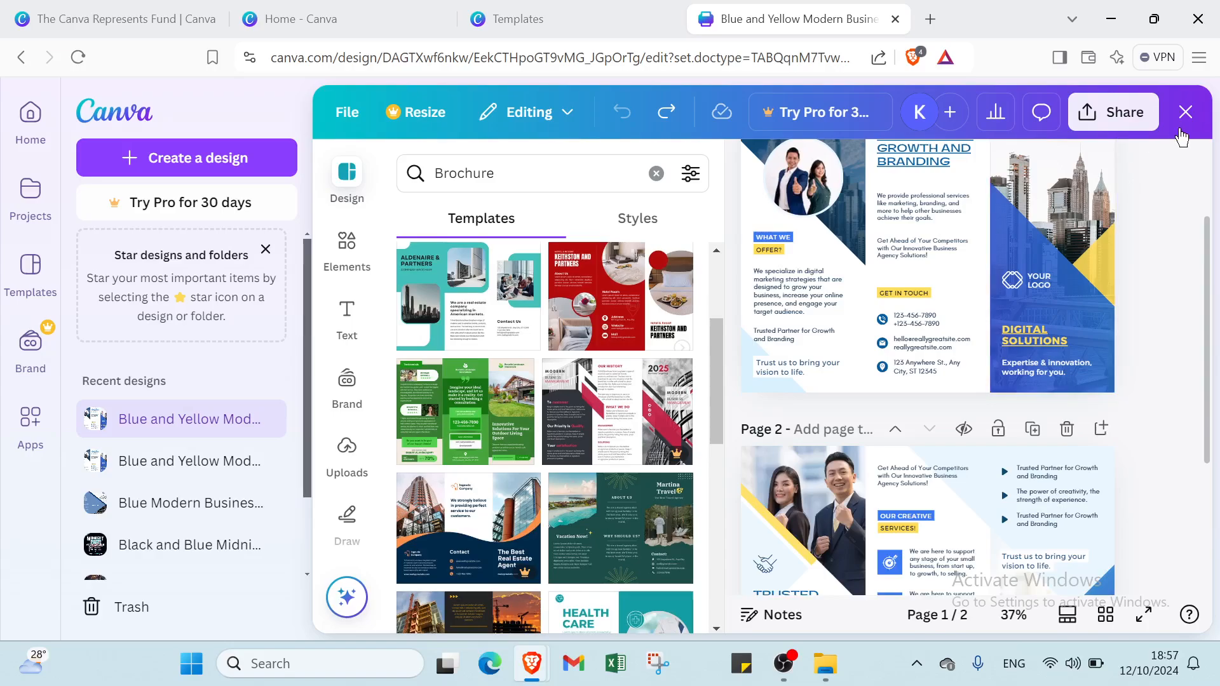
# - Close the open design and start customizing the Blue and Yellow Modern Business Trifold Brochure template in the editor
pyautogui.click(1199, 111)
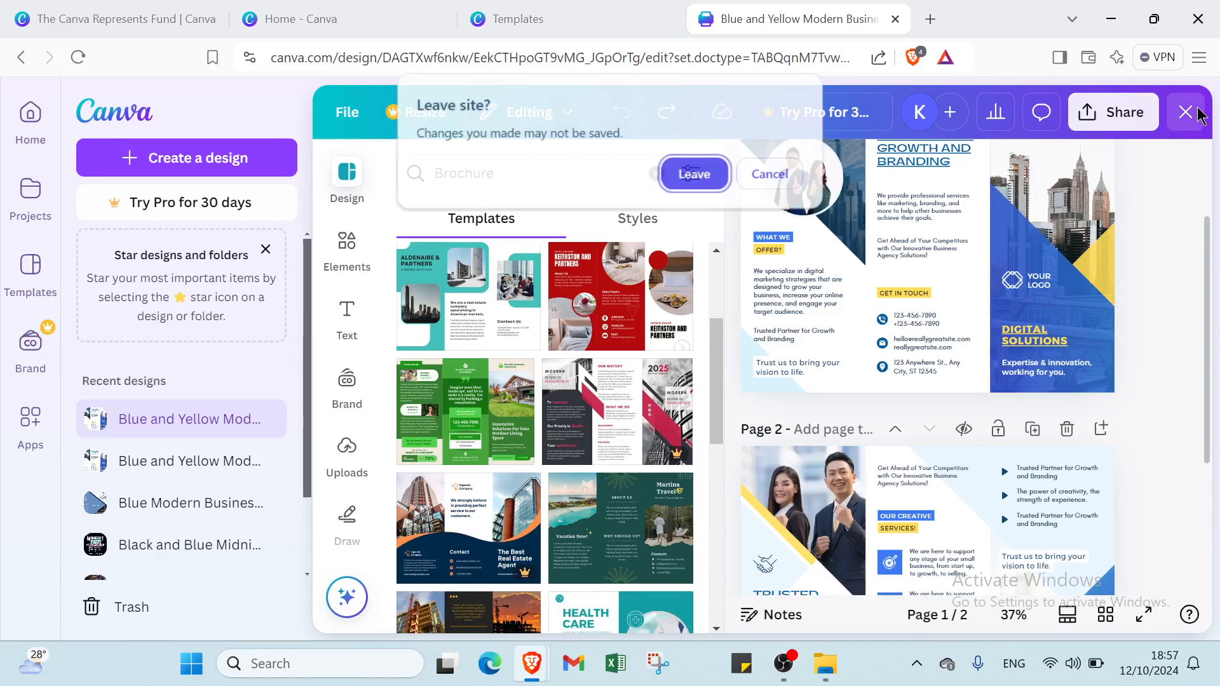
pyautogui.click(786, 177)
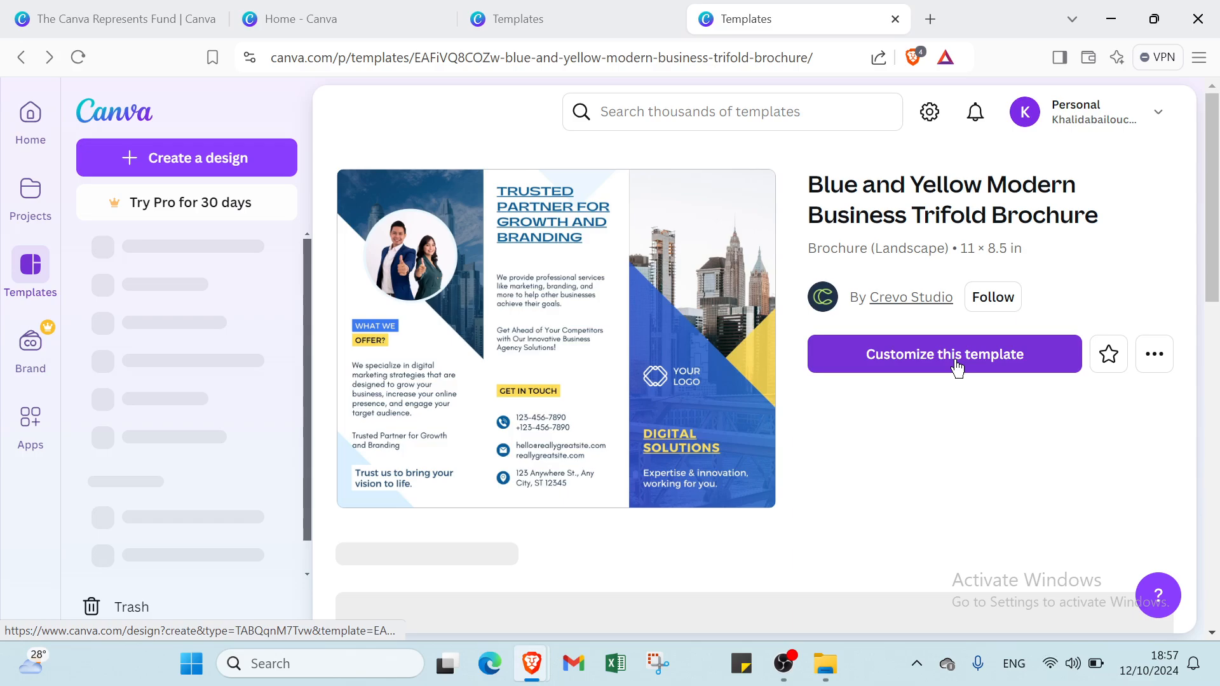
pyautogui.click(958, 368)
pyautogui.click(614, 29)
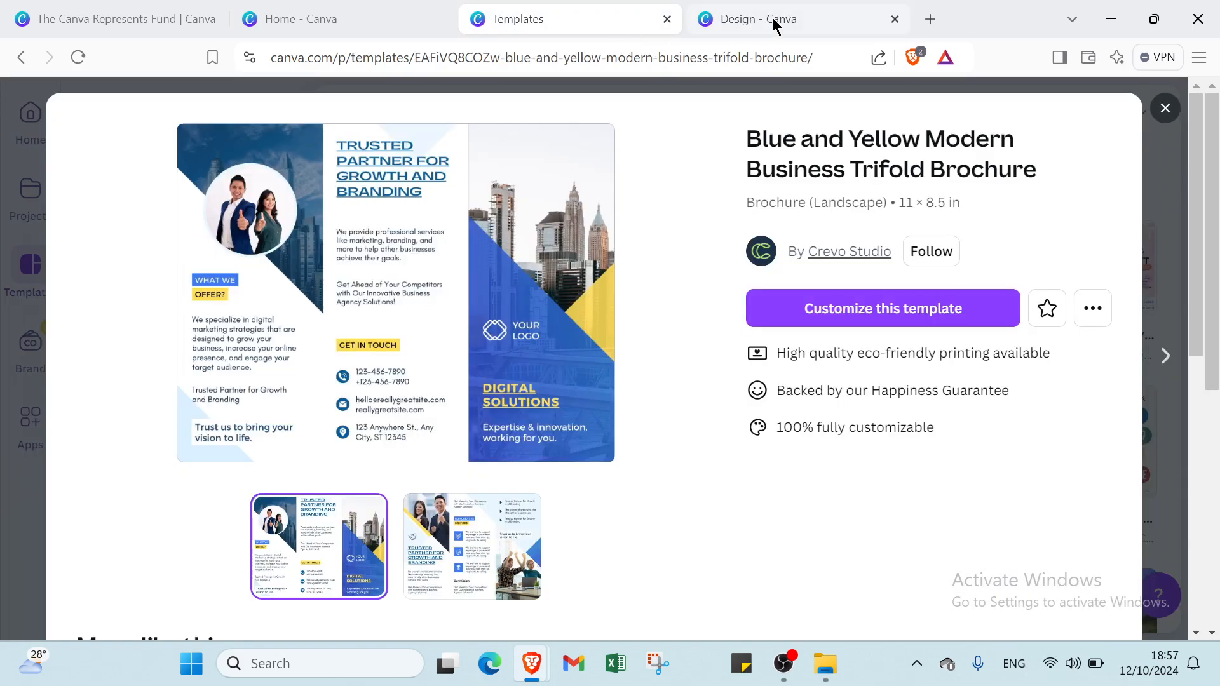
pyautogui.click(823, 20)
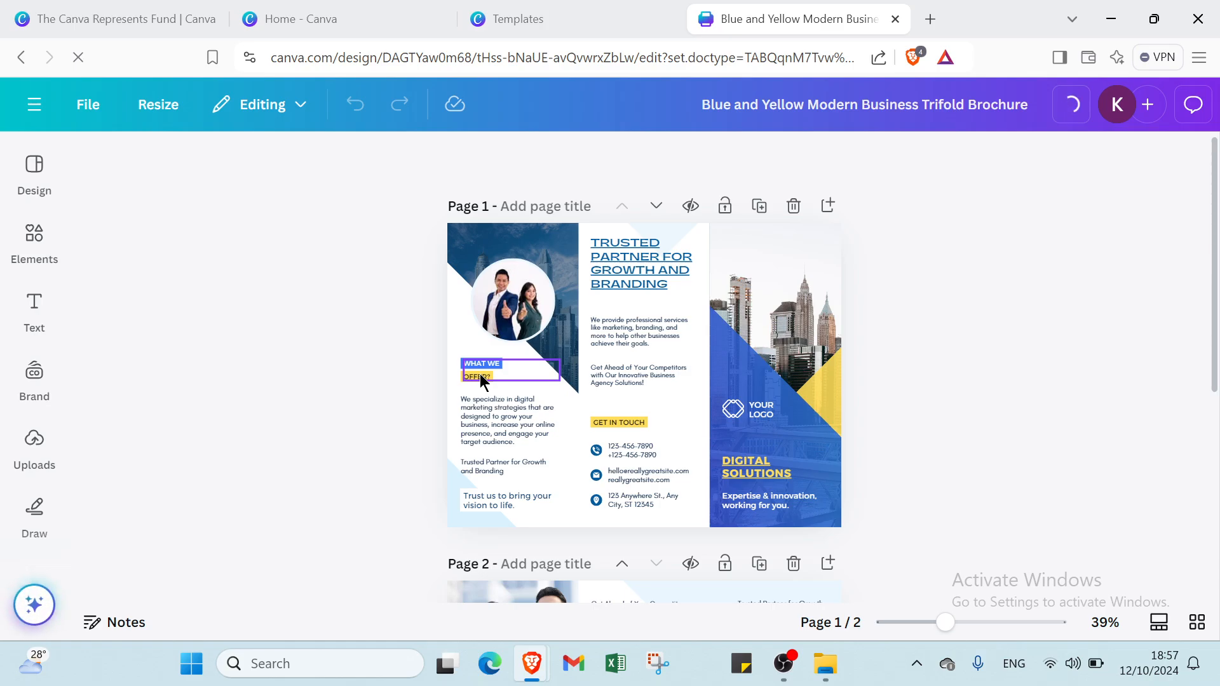
# - Delete the circular photo of the two business people from page 1 of the brochure
pyautogui.scroll(-3, 585, 371)
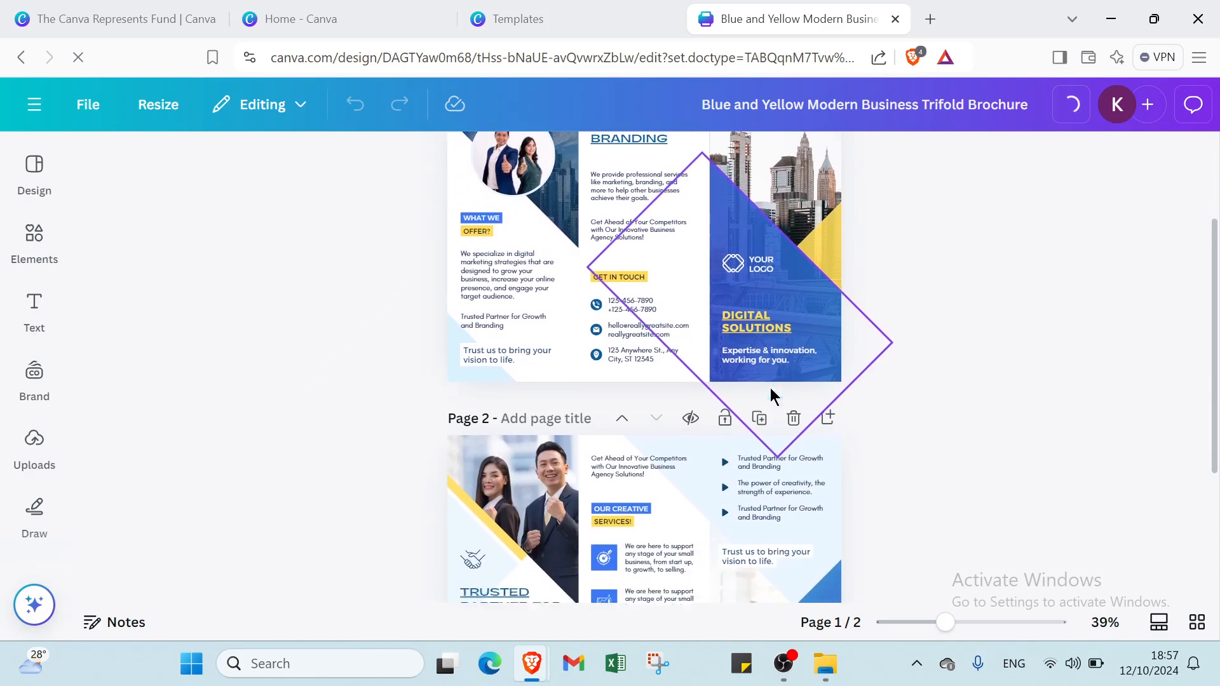
pyautogui.scroll(-4, 770, 394)
pyautogui.scroll(7, 769, 394)
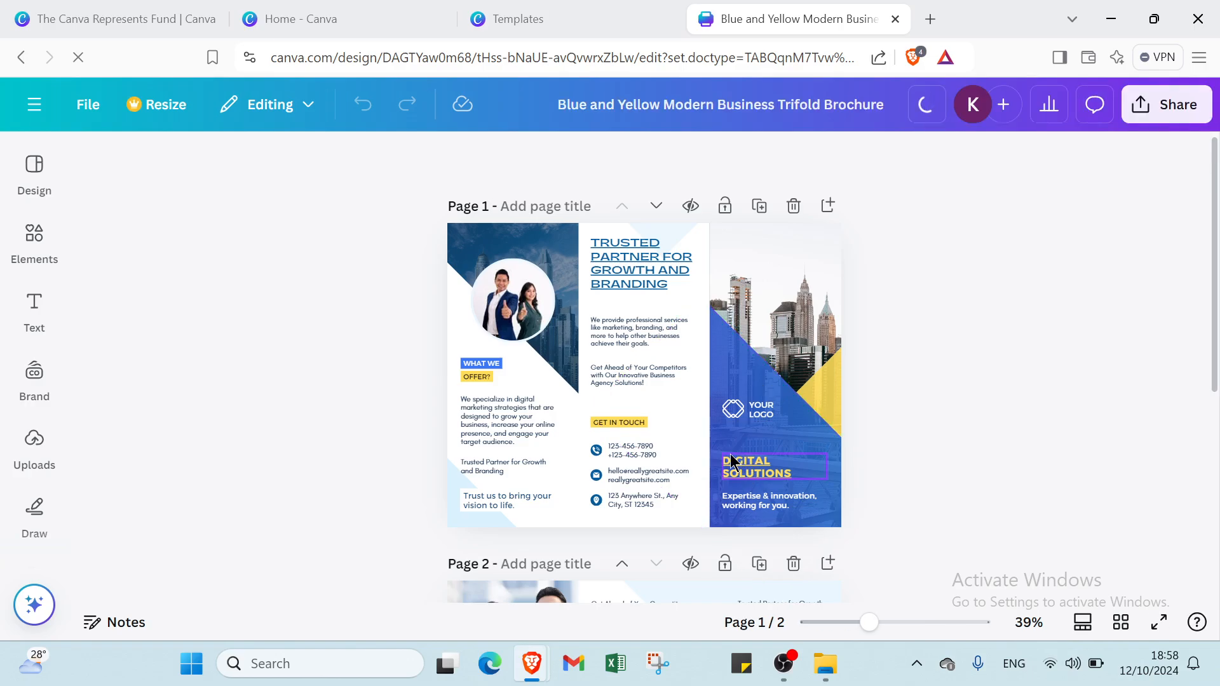
pyautogui.click(543, 283)
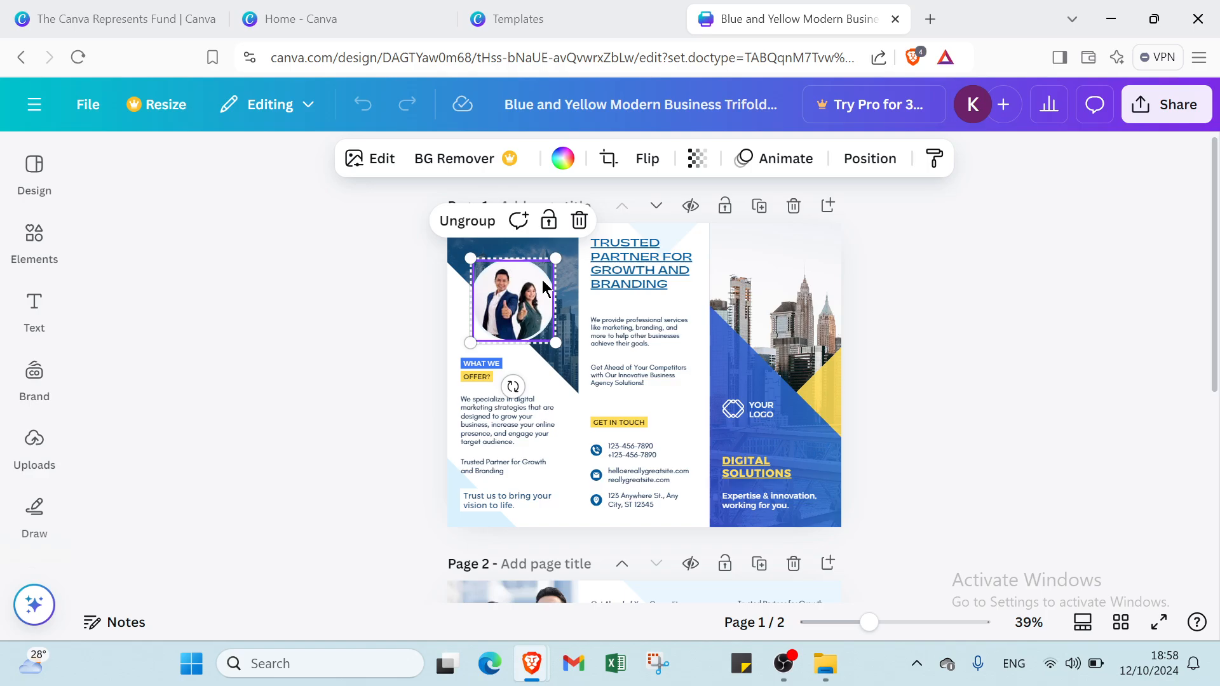
pyautogui.press('Delete')
# - Open the uploads, browse the computer's Videos folder without choosing a file, and show the uploaded videos
pyautogui.click(34, 381)
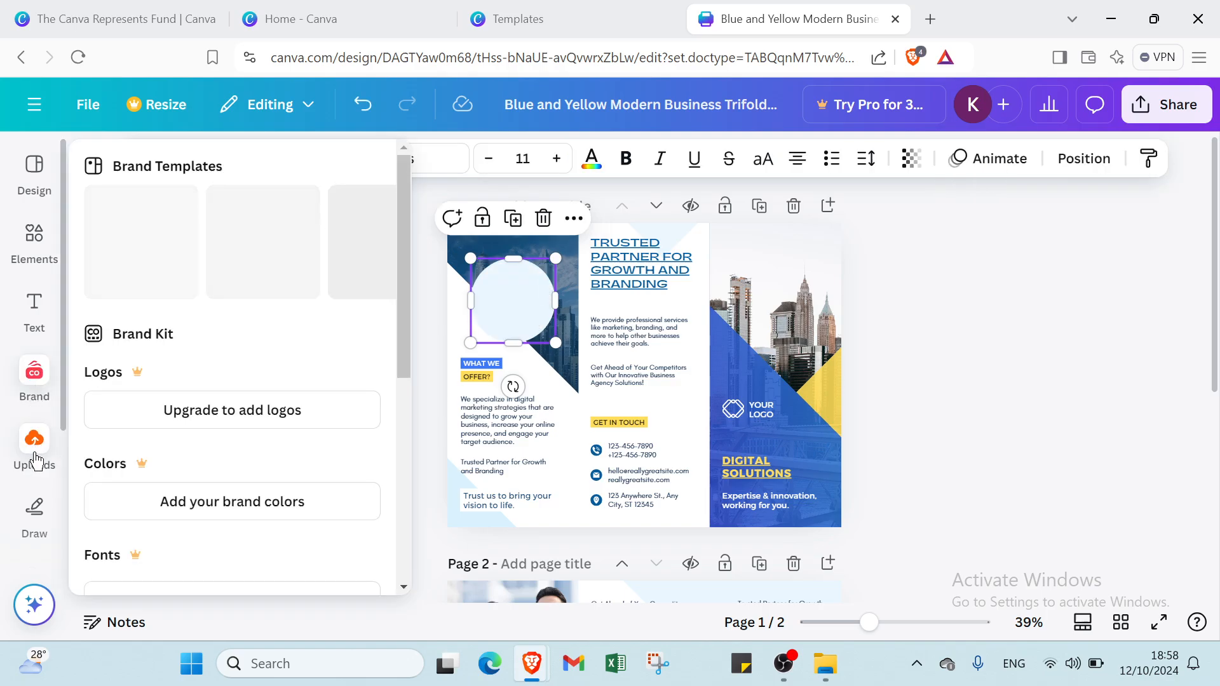
pyautogui.click(36, 459)
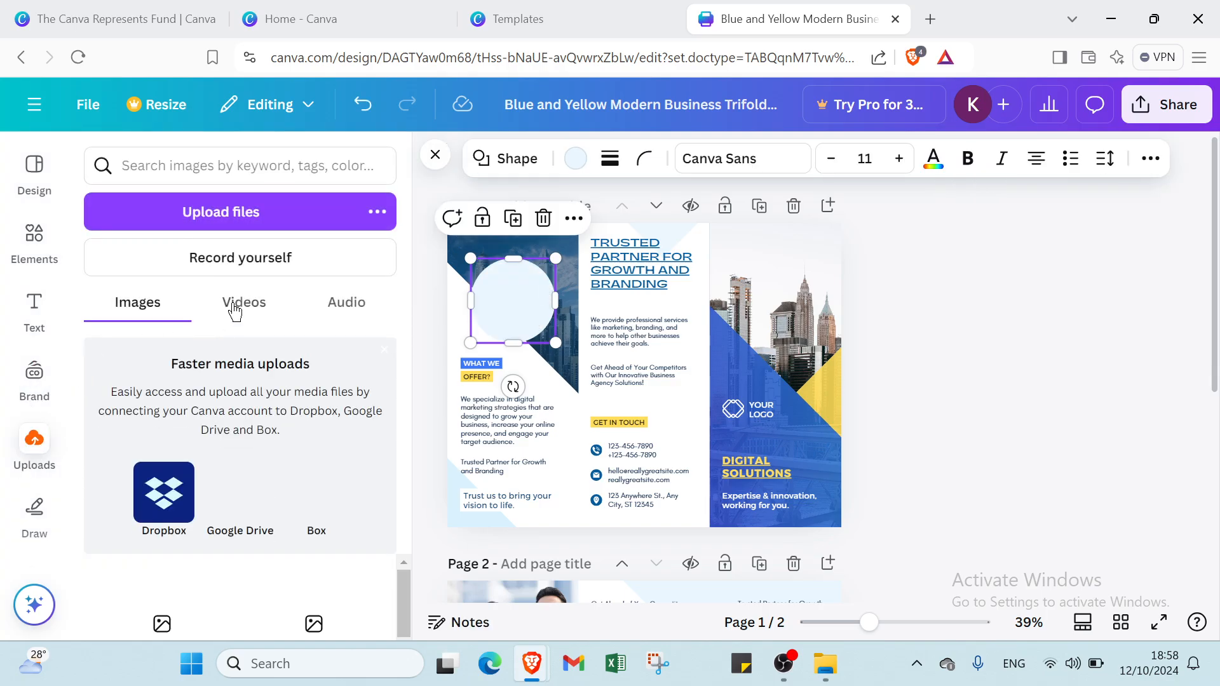
pyautogui.click(229, 219)
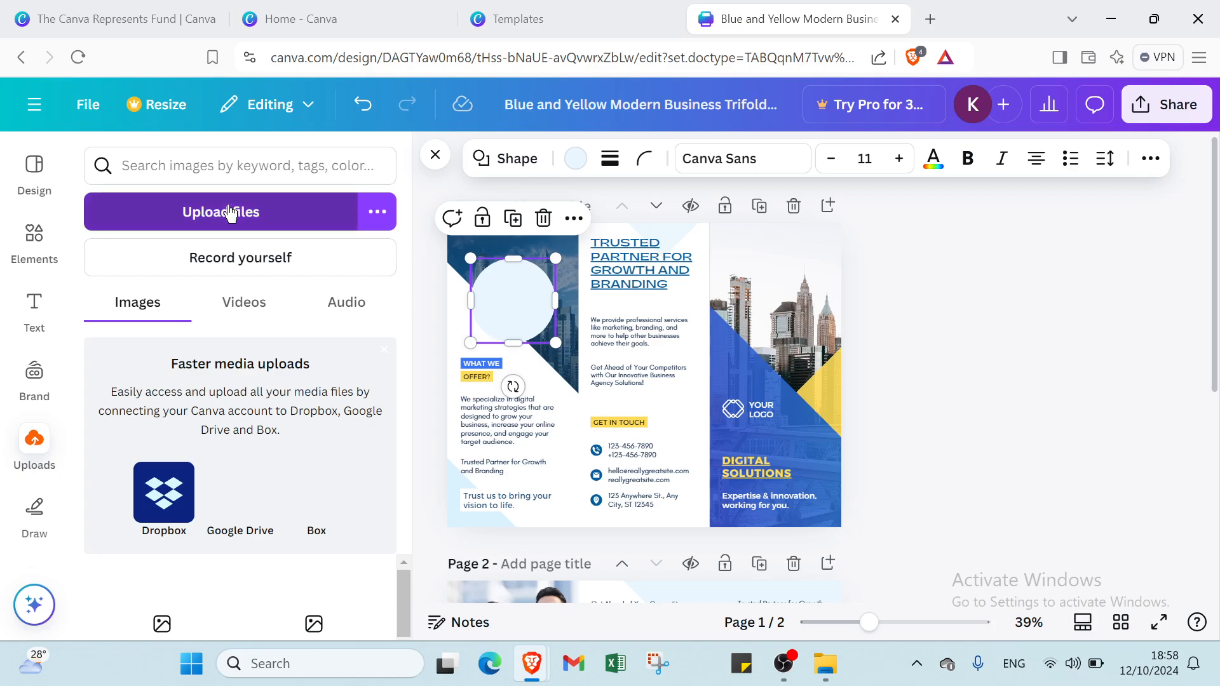
pyautogui.scroll(-10, 293, 170)
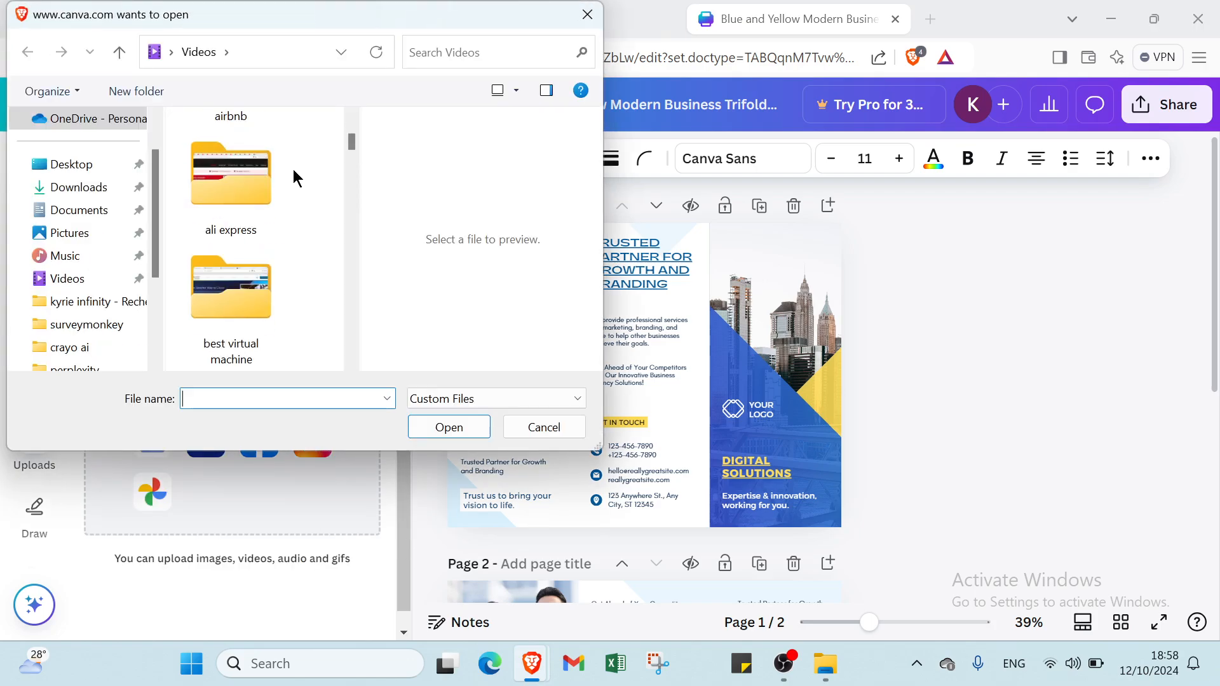
pyautogui.scroll(10, 292, 173)
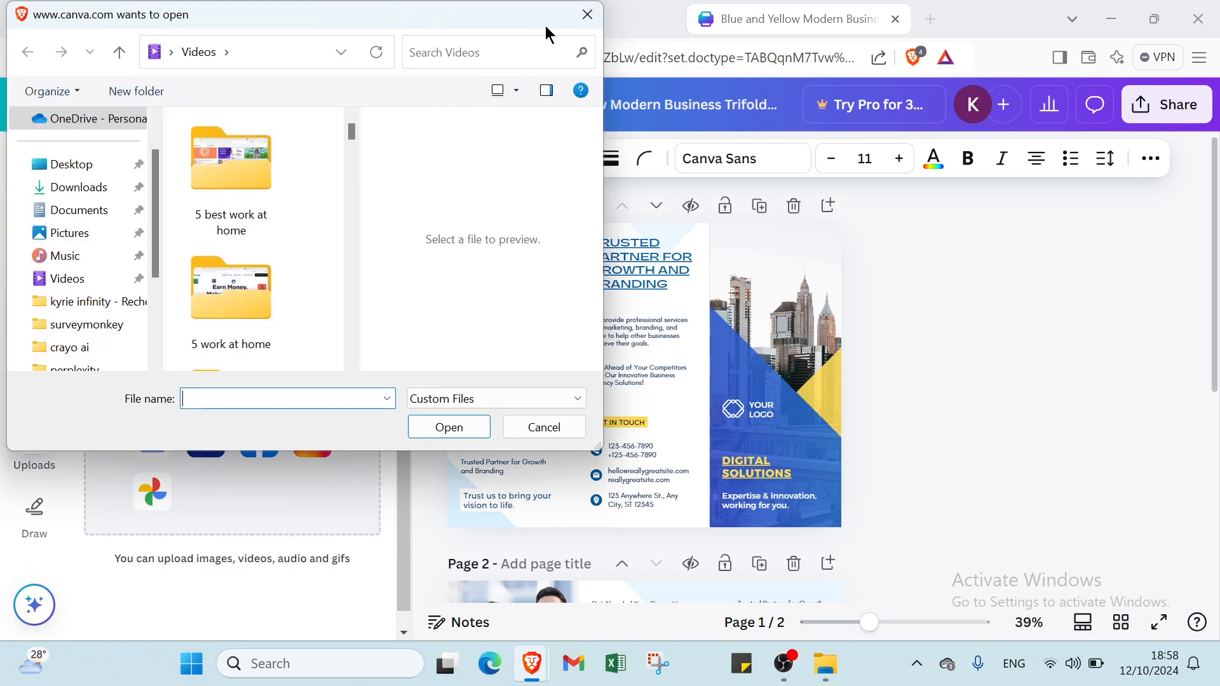
pyautogui.click(587, 14)
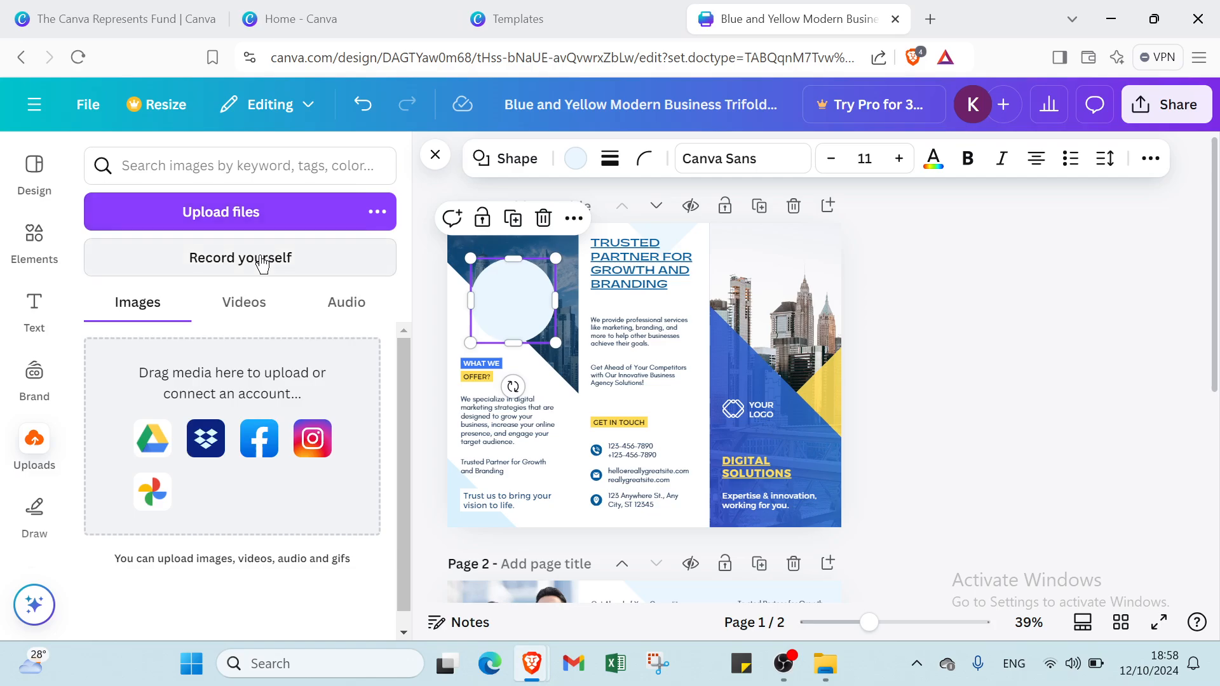
pyautogui.click(257, 314)
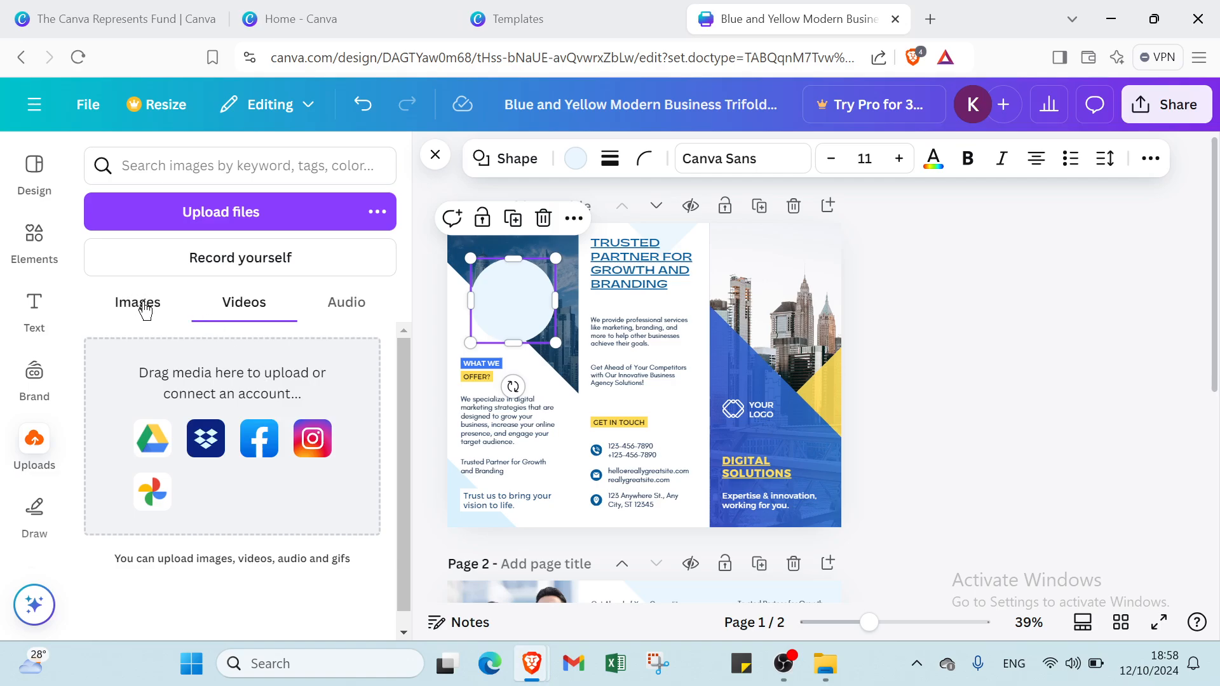
# - Show the uploaded images and delete the "Trusted Partner for Growth and Branding" heading from page 1's middle column
pyautogui.click(122, 313)
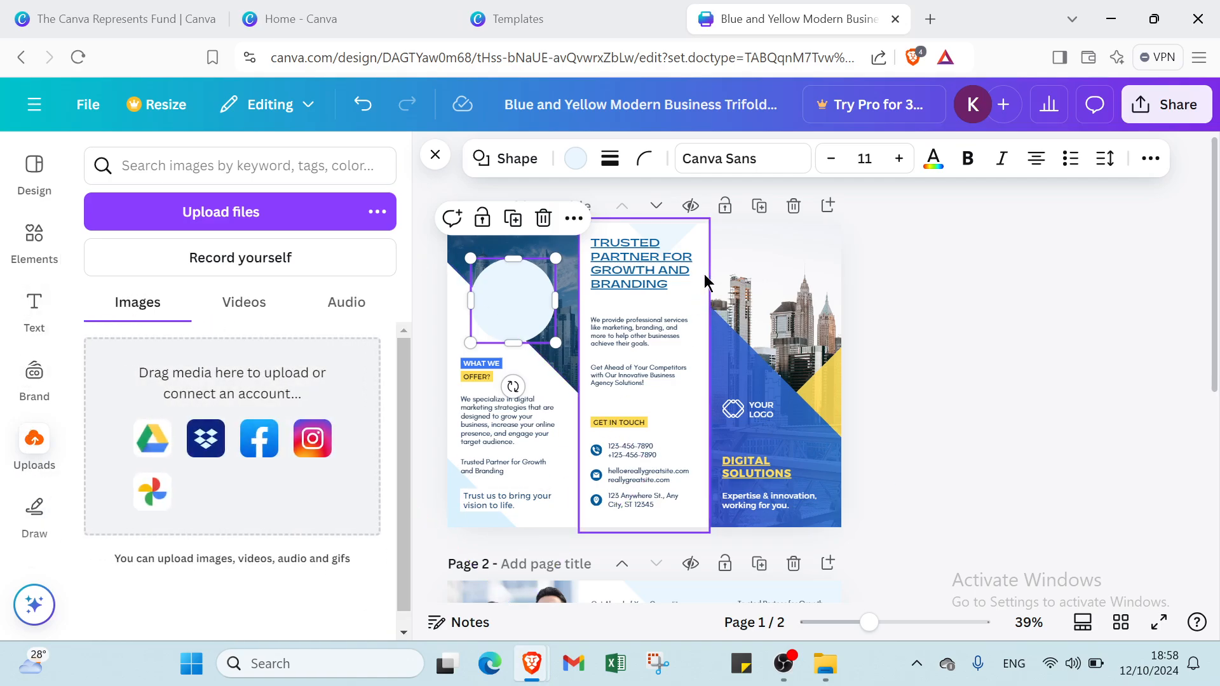
pyautogui.click(647, 258)
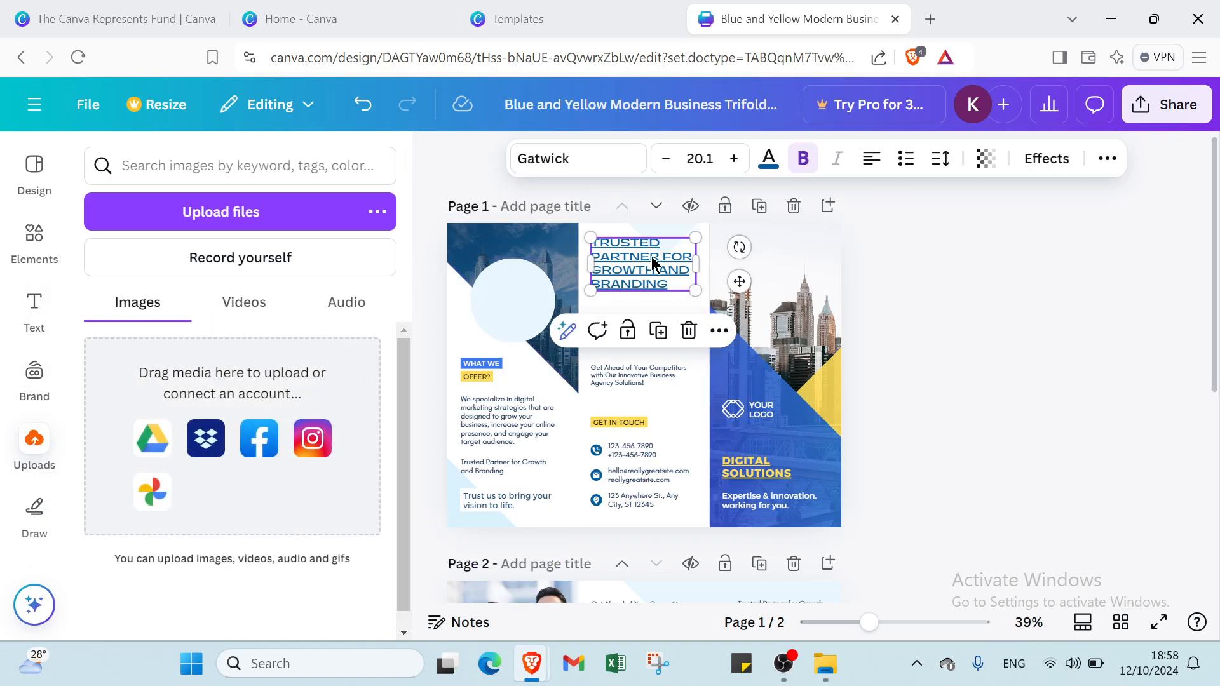
pyautogui.press('Delete')
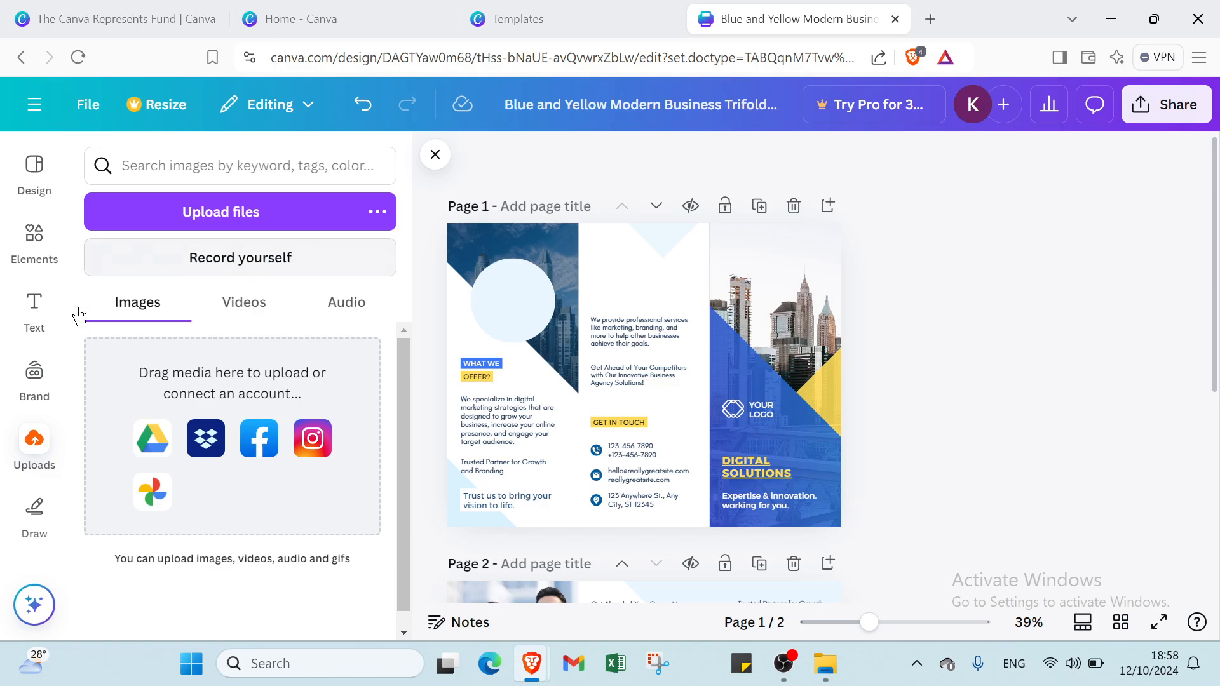
# - Add a default subheading text box and place it at the top of page 1's middle column, where the heading was
pyautogui.click(39, 310)
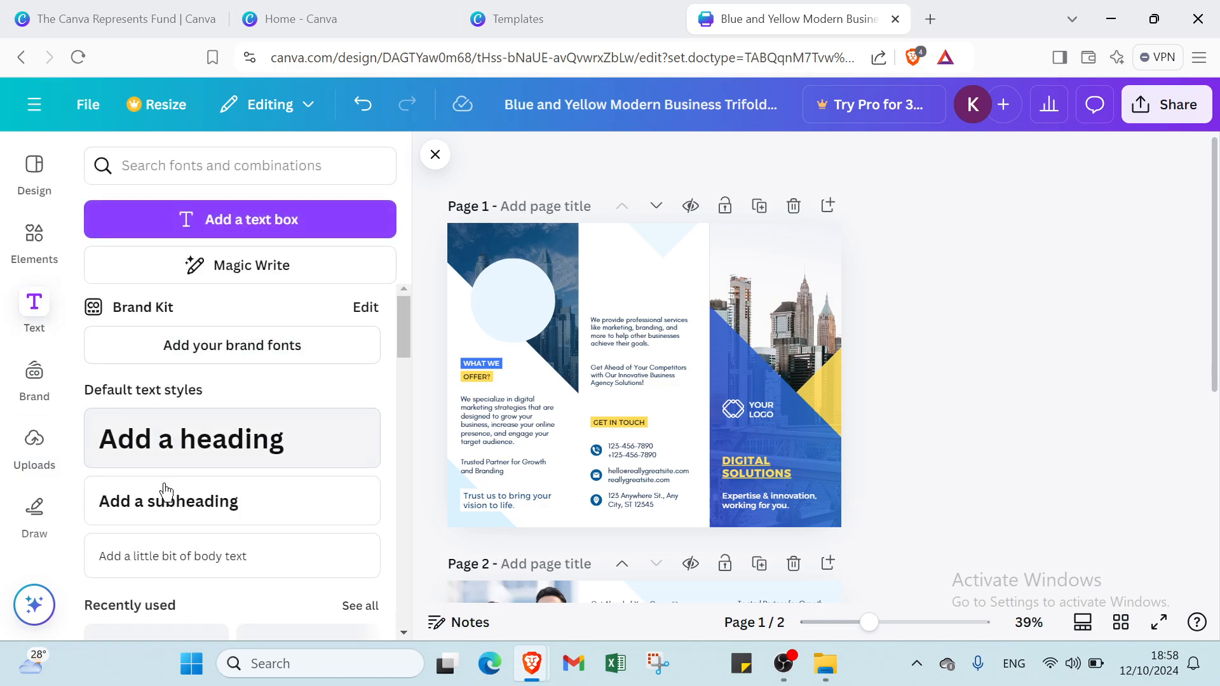
pyautogui.scroll(-2, 164, 502)
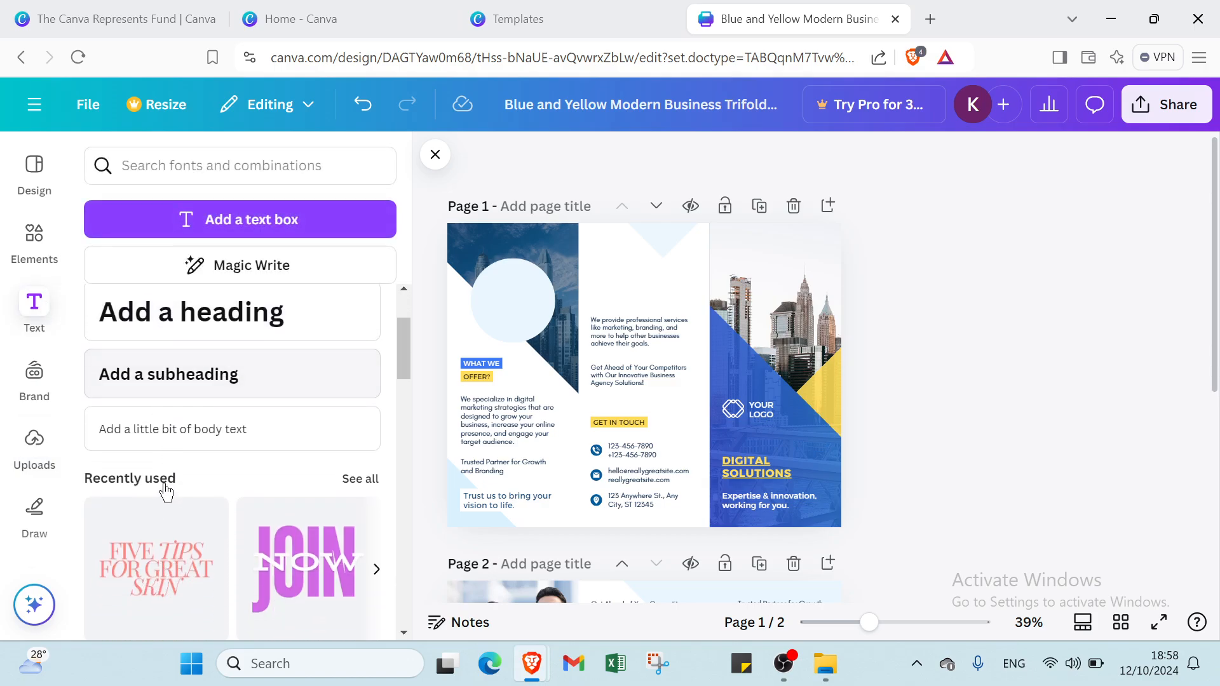
pyautogui.click(193, 381)
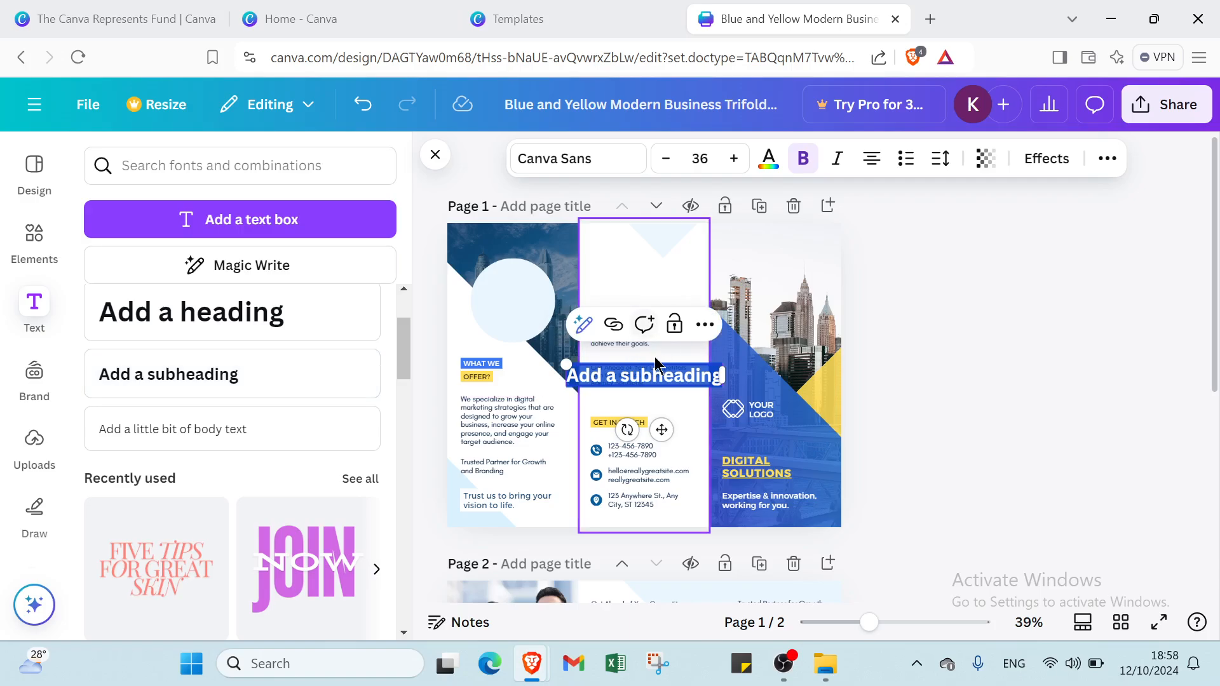
pyautogui.click(989, 410)
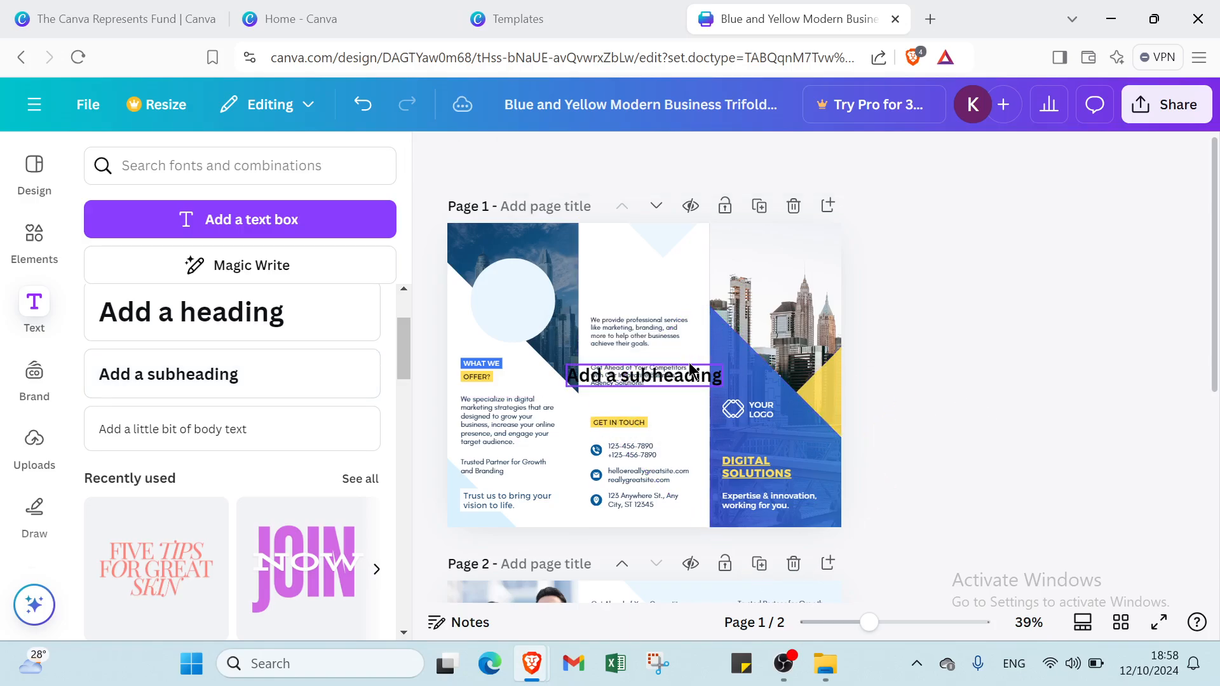
pyautogui.moveTo(682, 379); pyautogui.dragTo(675, 248)
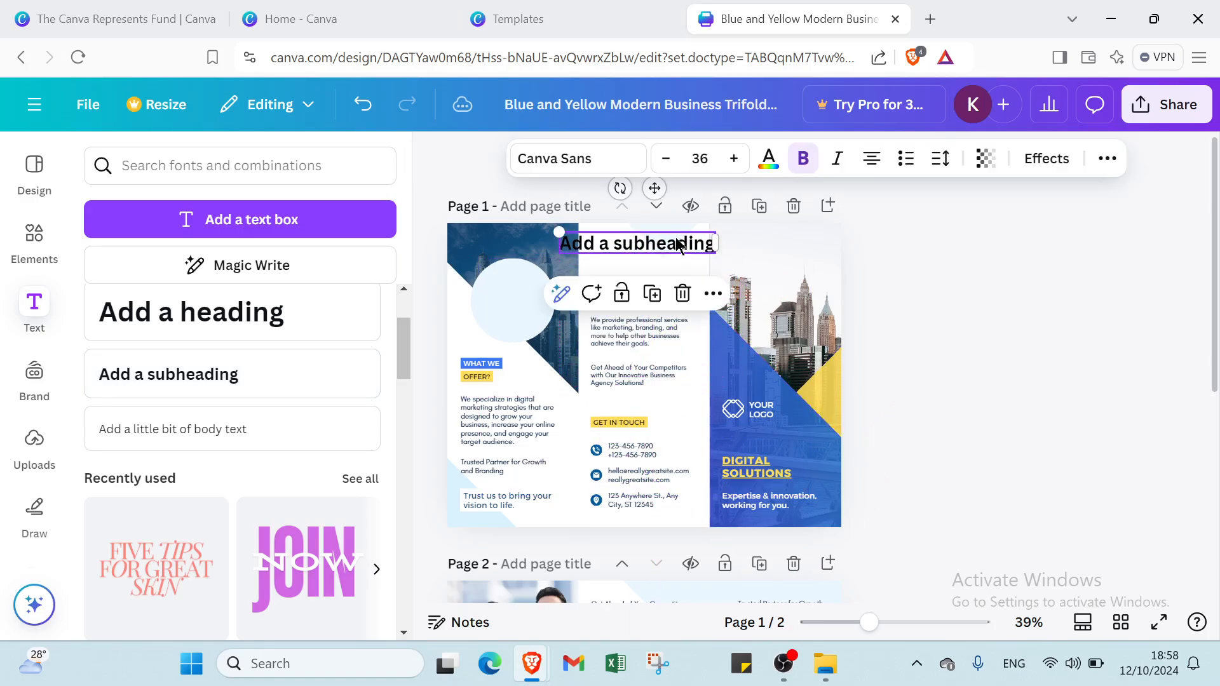
# - Set the subheading's font size to 28, center it in the middle column and color its text with the document's medium blue
pyautogui.click(700, 157)
pyautogui.click(681, 279)
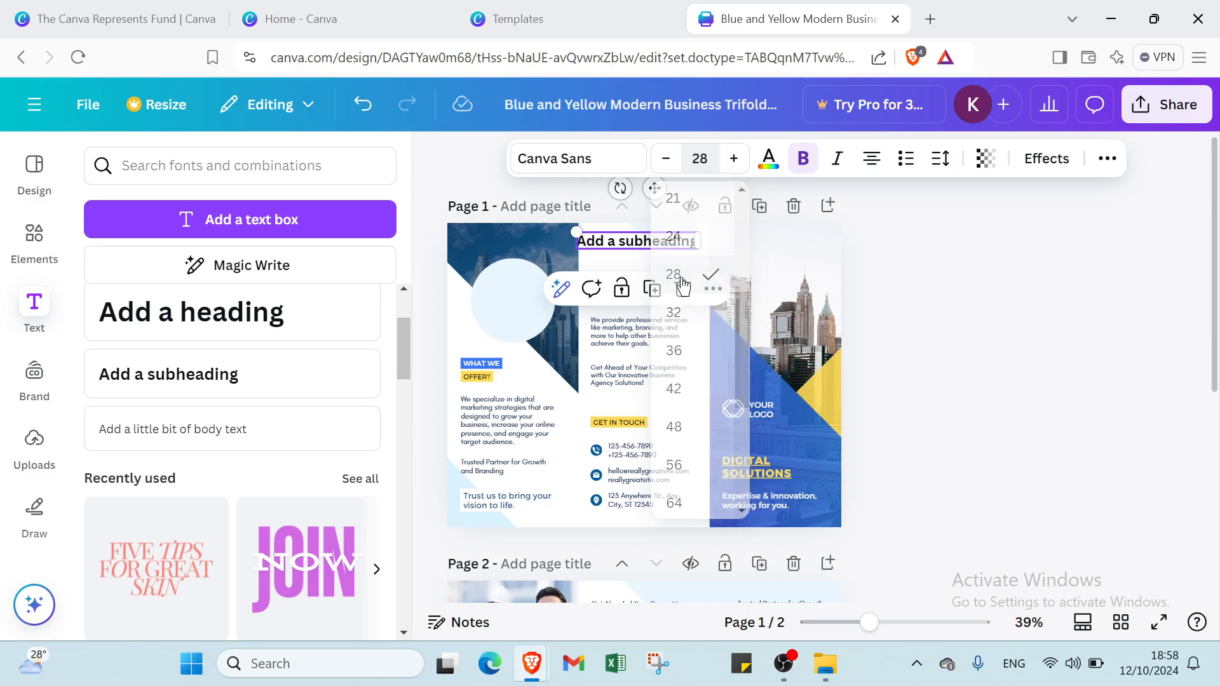
pyautogui.moveTo(682, 245); pyautogui.dragTo(690, 249)
pyautogui.doubleClick(693, 246)
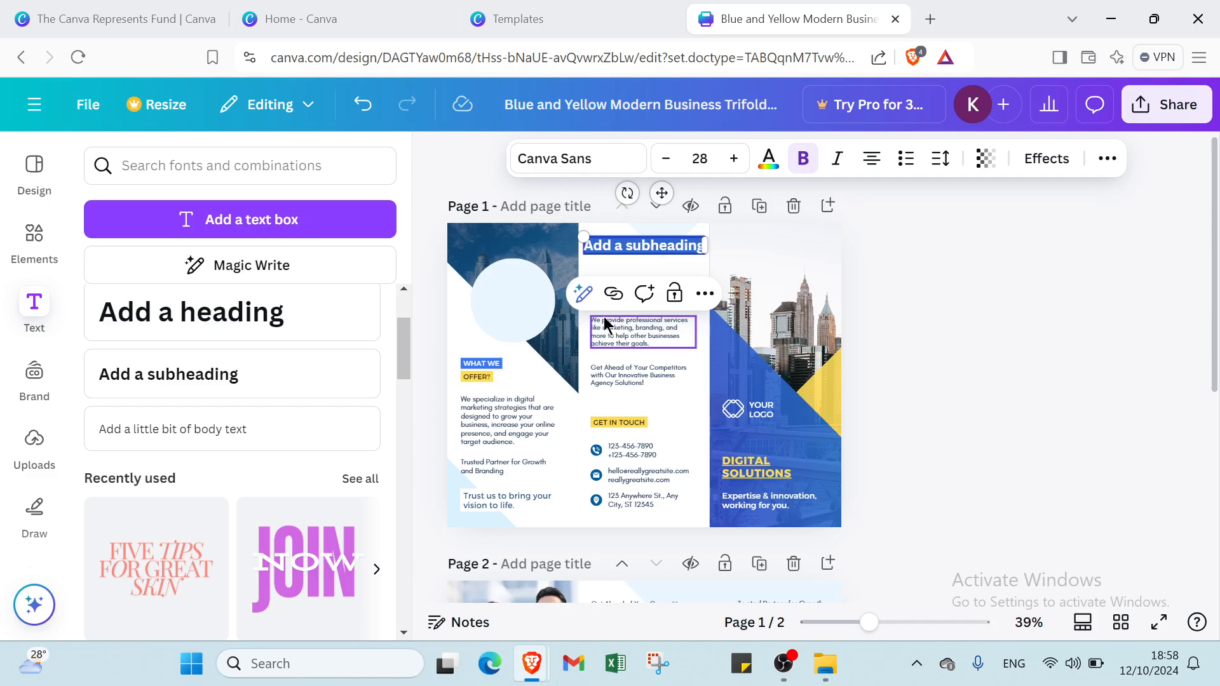
pyautogui.click(781, 172)
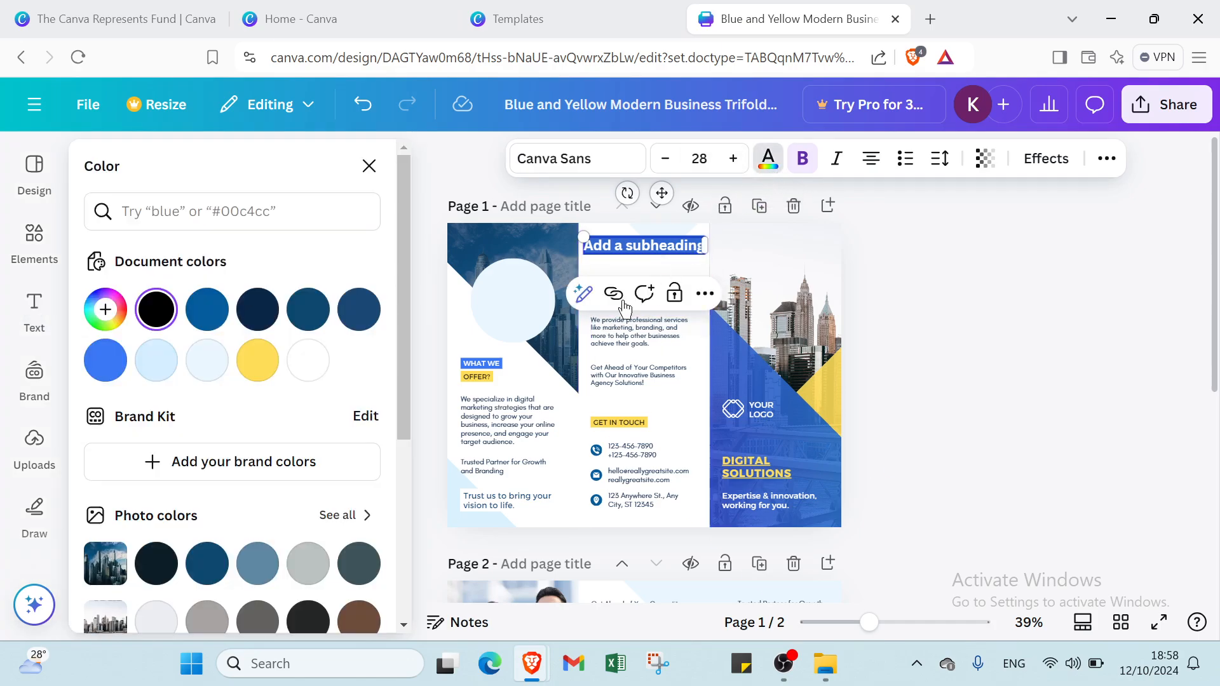
pyautogui.click(207, 309)
pyautogui.click(611, 247)
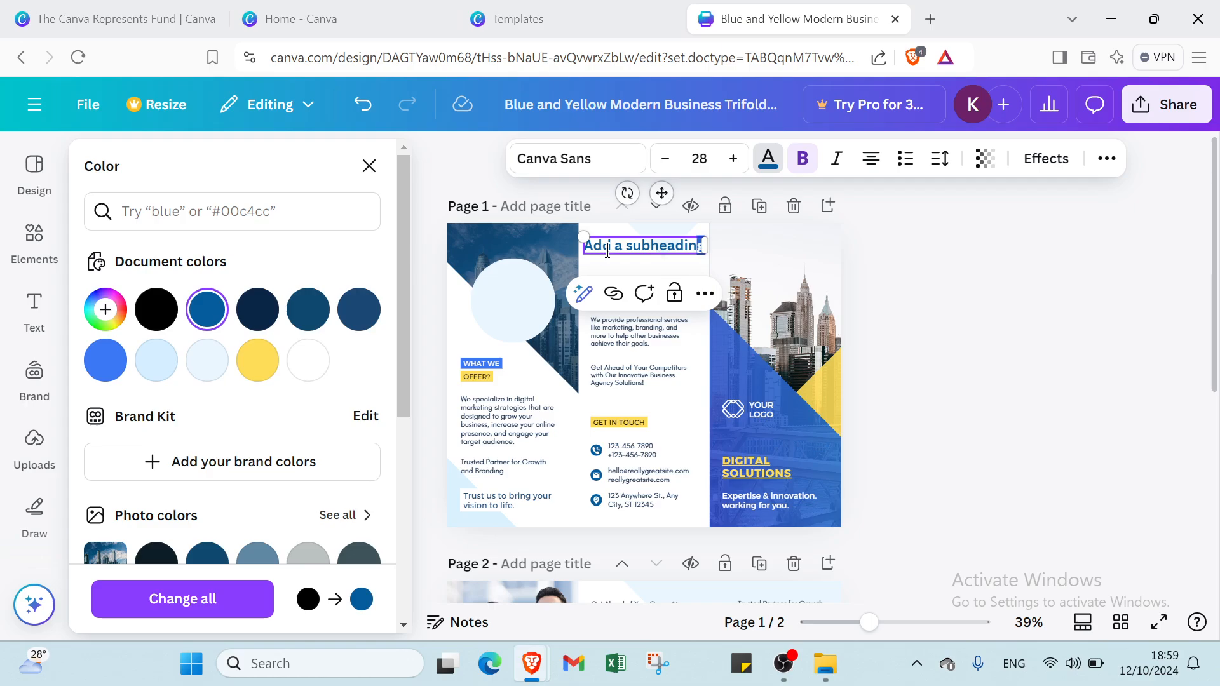
# - Erase the subheading's wording except the final "ng" and enter "ffff" before it
pyautogui.click(687, 249)
pyautogui.press('BackSpace')
pyautogui.press('BackSpace')
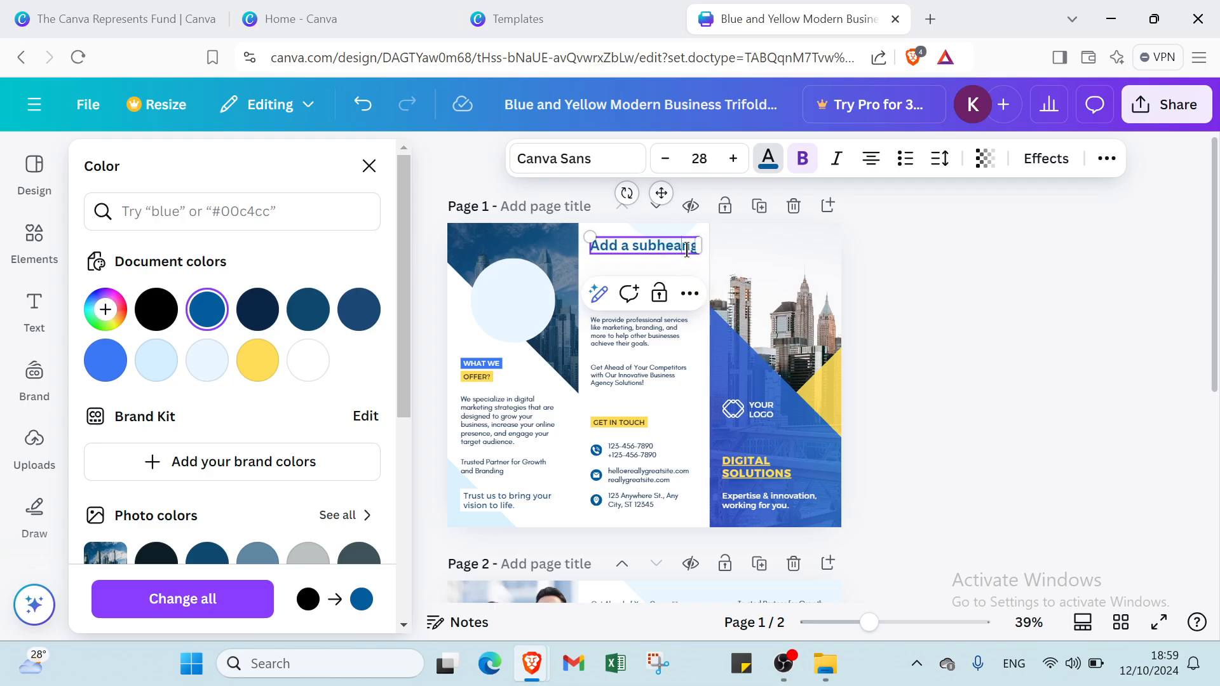
pyautogui.press('BackSpace')
pyautogui.press('BackSpace')
pyautogui.press('BackSpace')
pyautogui.press('BackSpace')
pyautogui.press('BackSpace')
pyautogui.press('BackSpace')
pyautogui.press('BackSpace')
pyautogui.press('BackSpace')
pyautogui.press('BackSpace')
pyautogui.press('BackSpace')
pyautogui.press('BackSpace')
pyautogui.press('BackSpace')
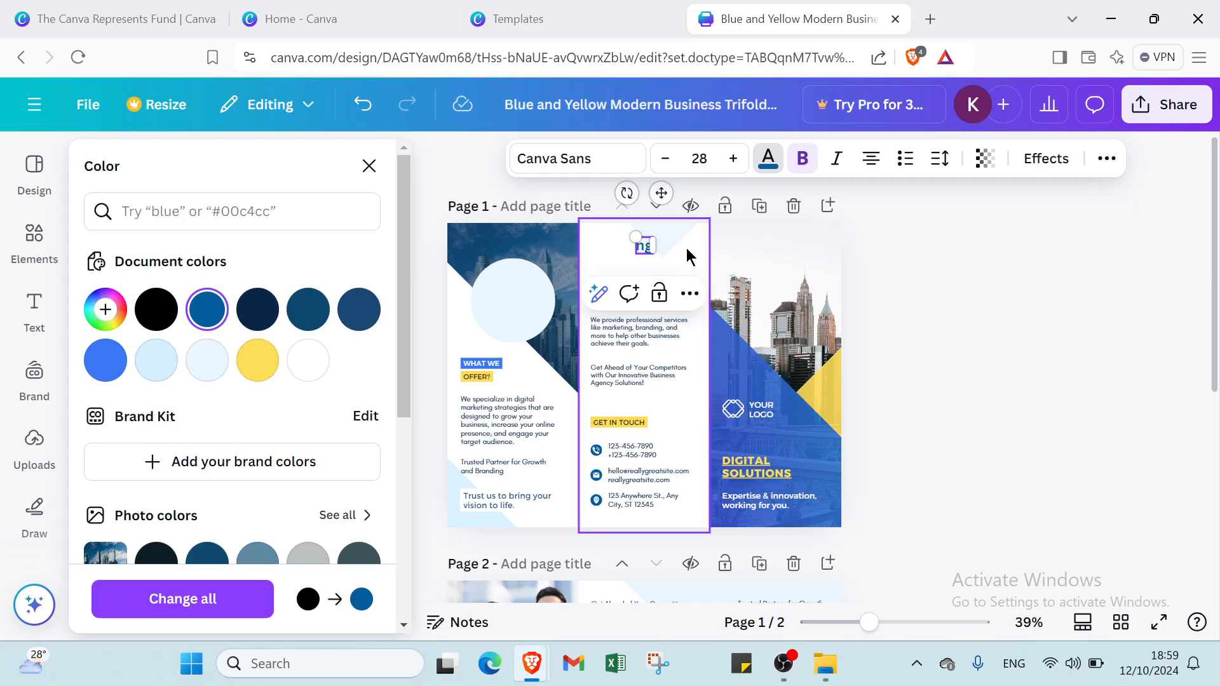
pyautogui.write('ffff')
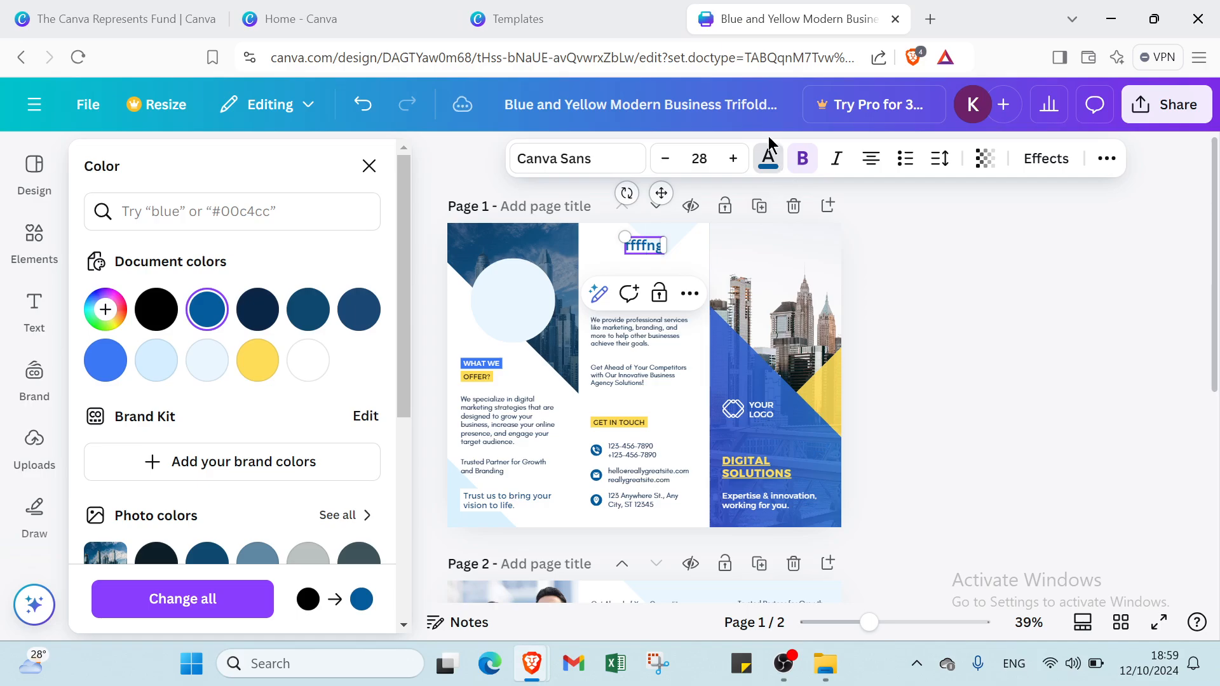
# - Switch the subheading's formatting from bold to italic and insert a further run of f's before "ng"
pyautogui.click(802, 158)
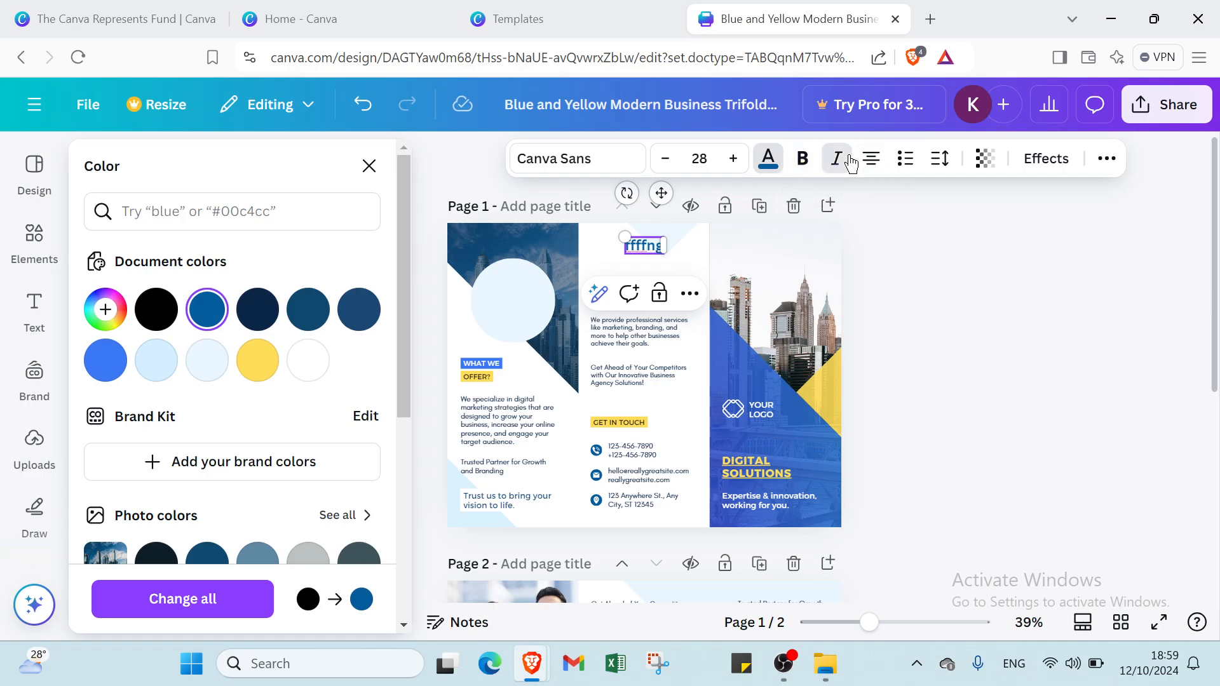
pyautogui.write('ffffff')
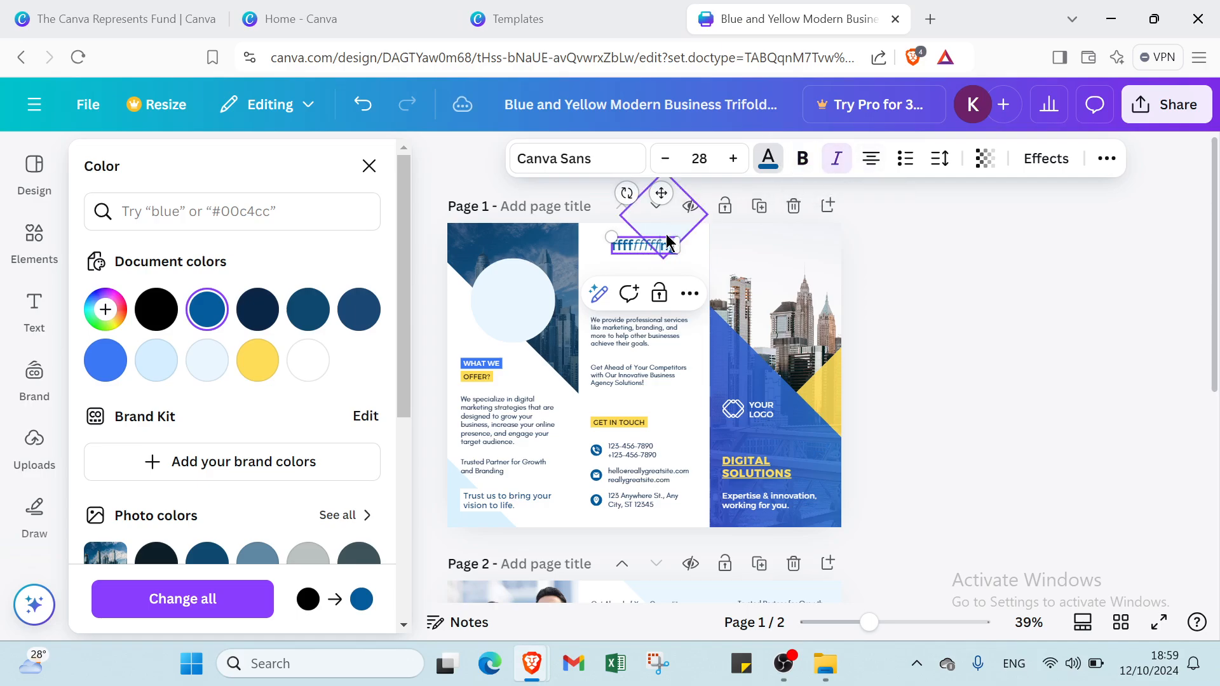
pyautogui.write('ffff')
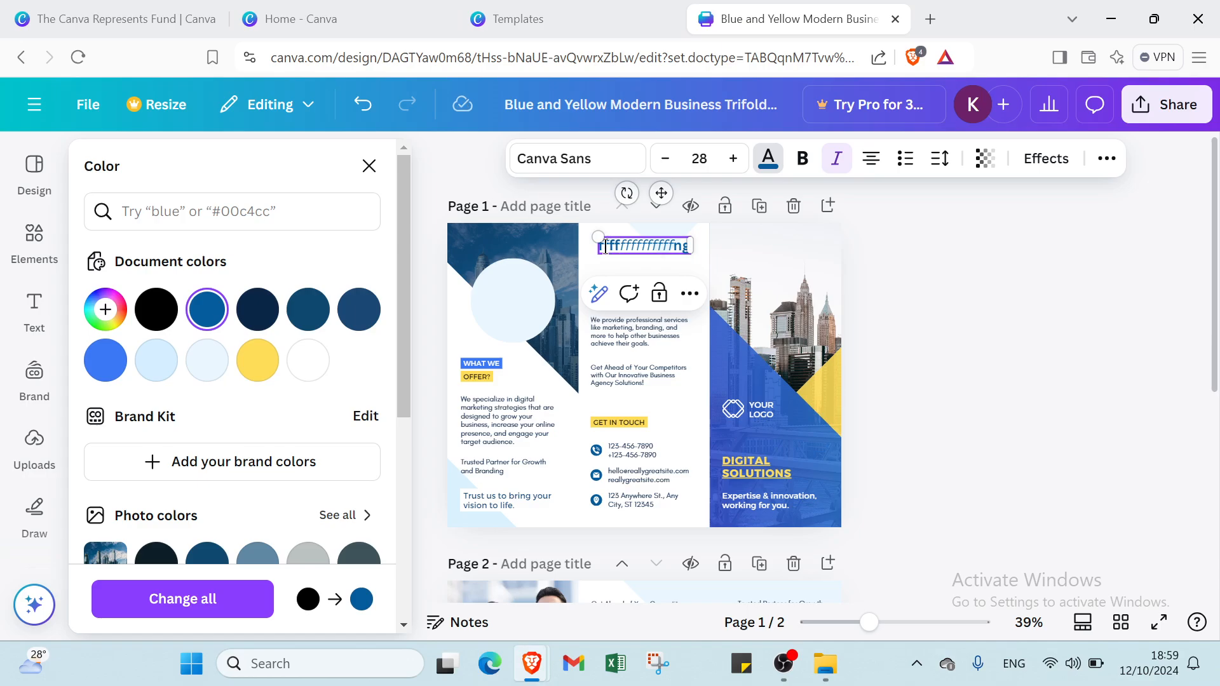
# - Set the subheading's font size to 144
pyautogui.click(699, 159)
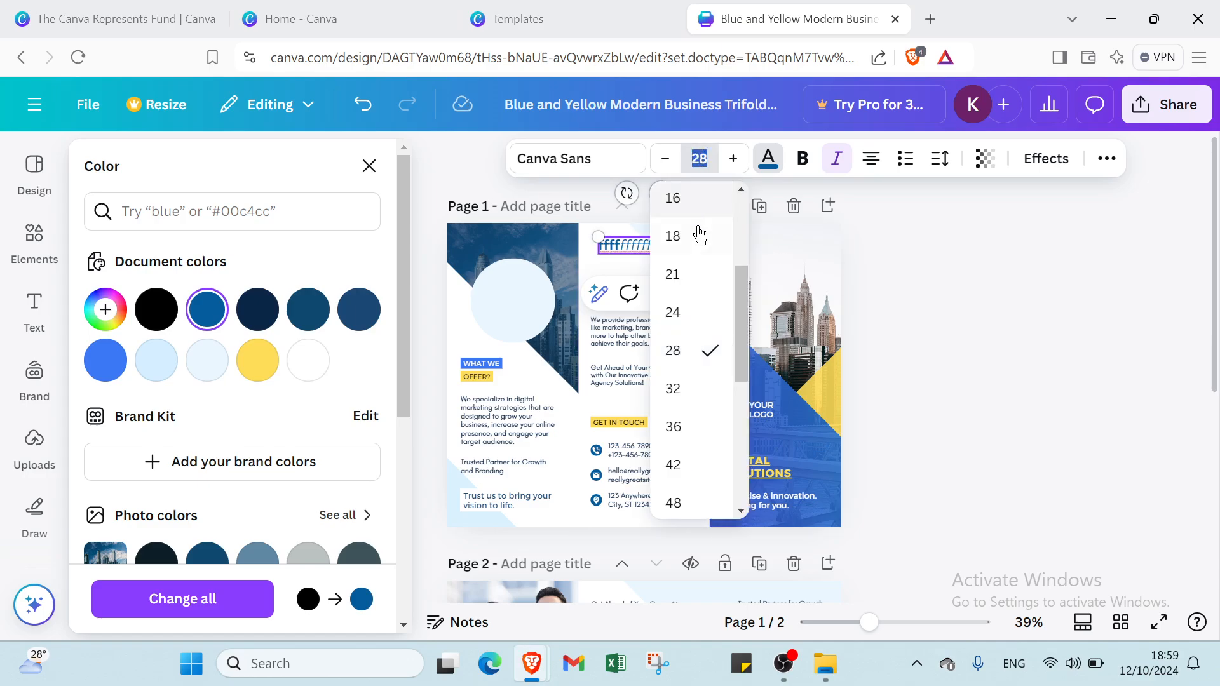
pyautogui.scroll(-5, 689, 491)
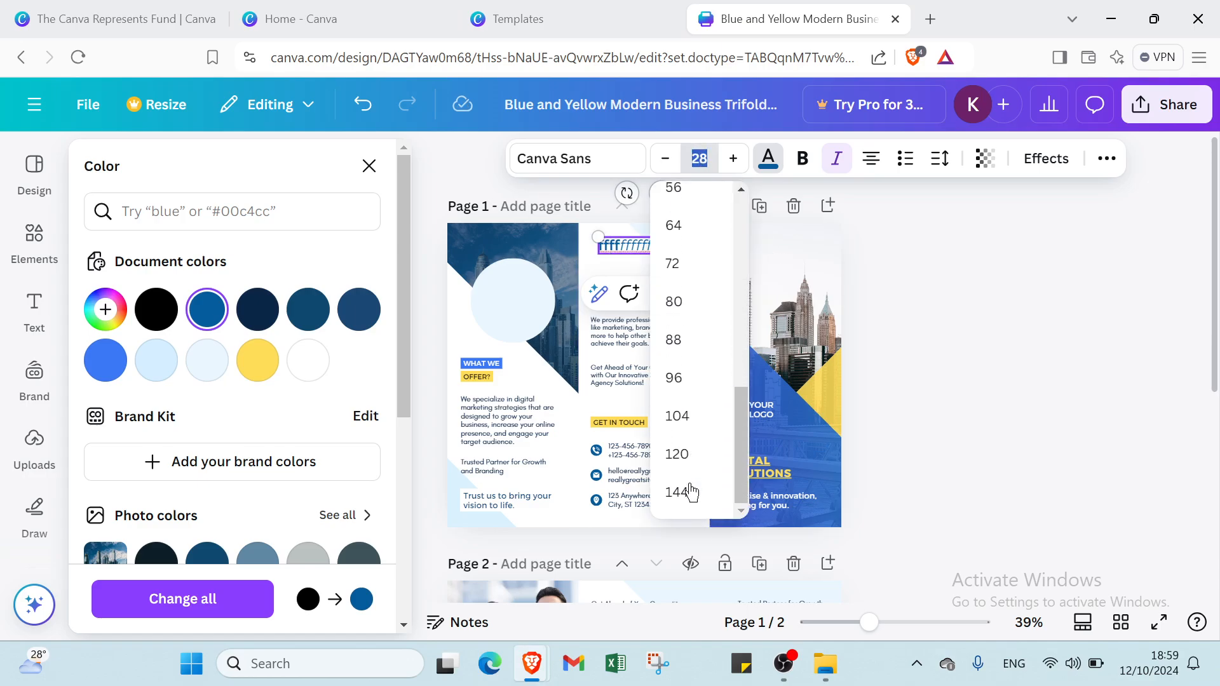
pyautogui.click(691, 492)
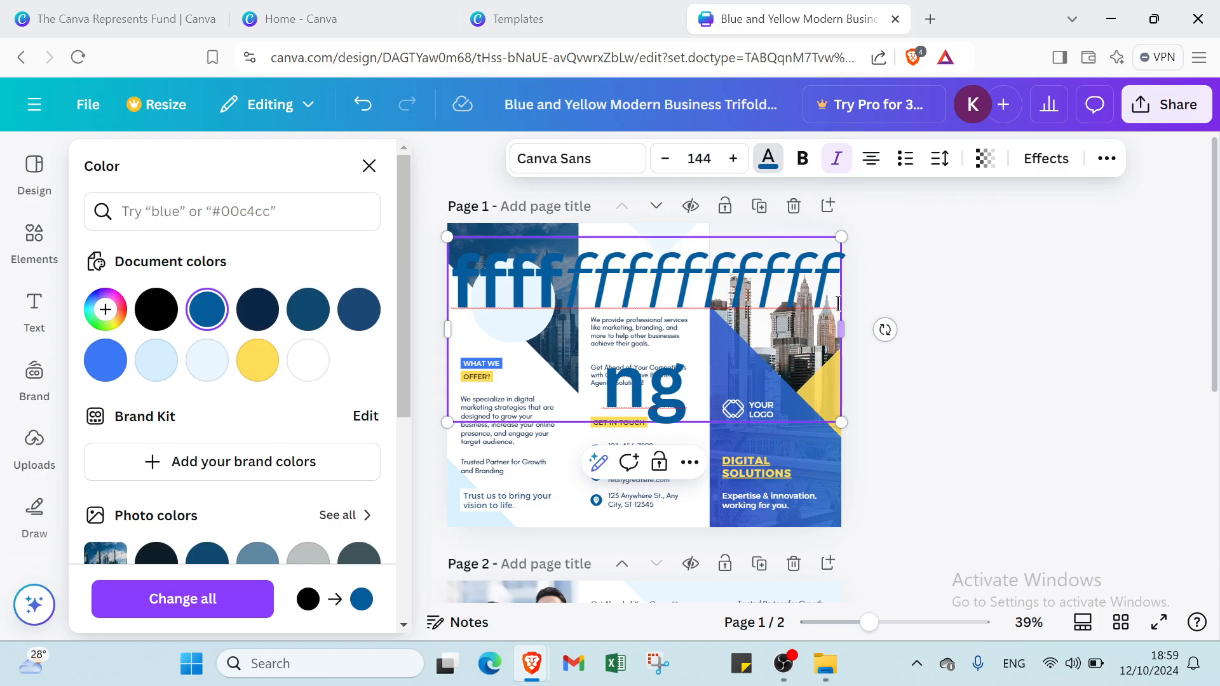
# - Delete the brochure's first page, keeping only the page with the creative services list
pyautogui.click(793, 206)
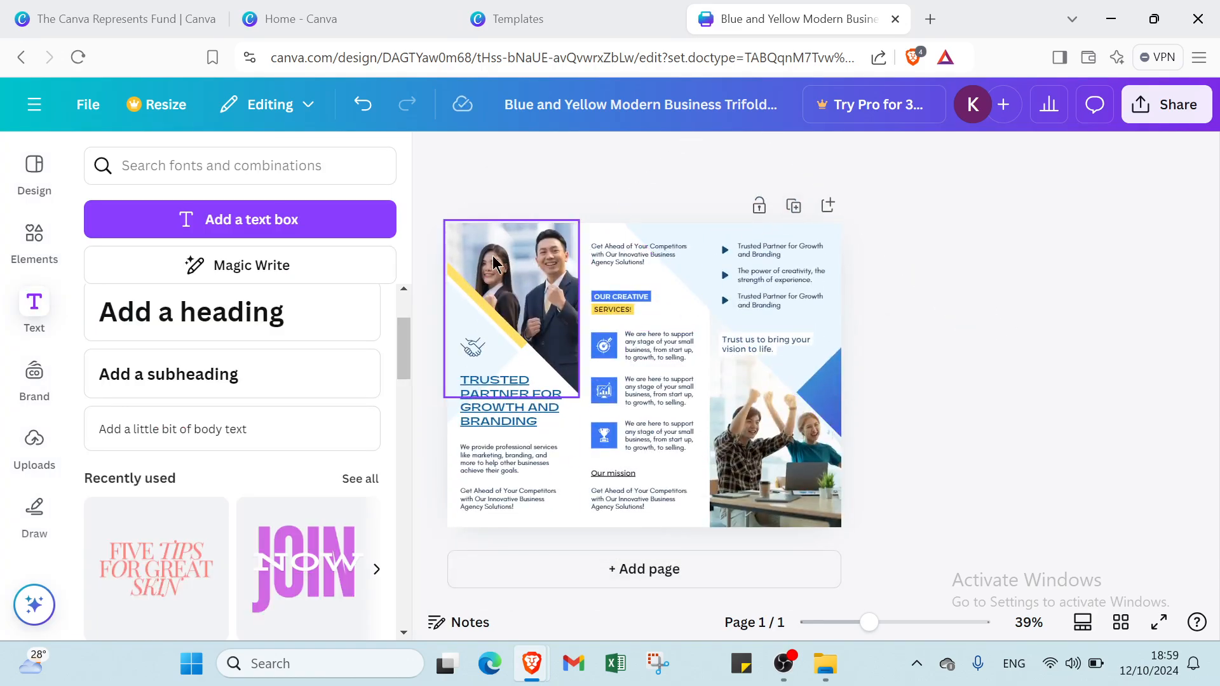
pyautogui.click(435, 154)
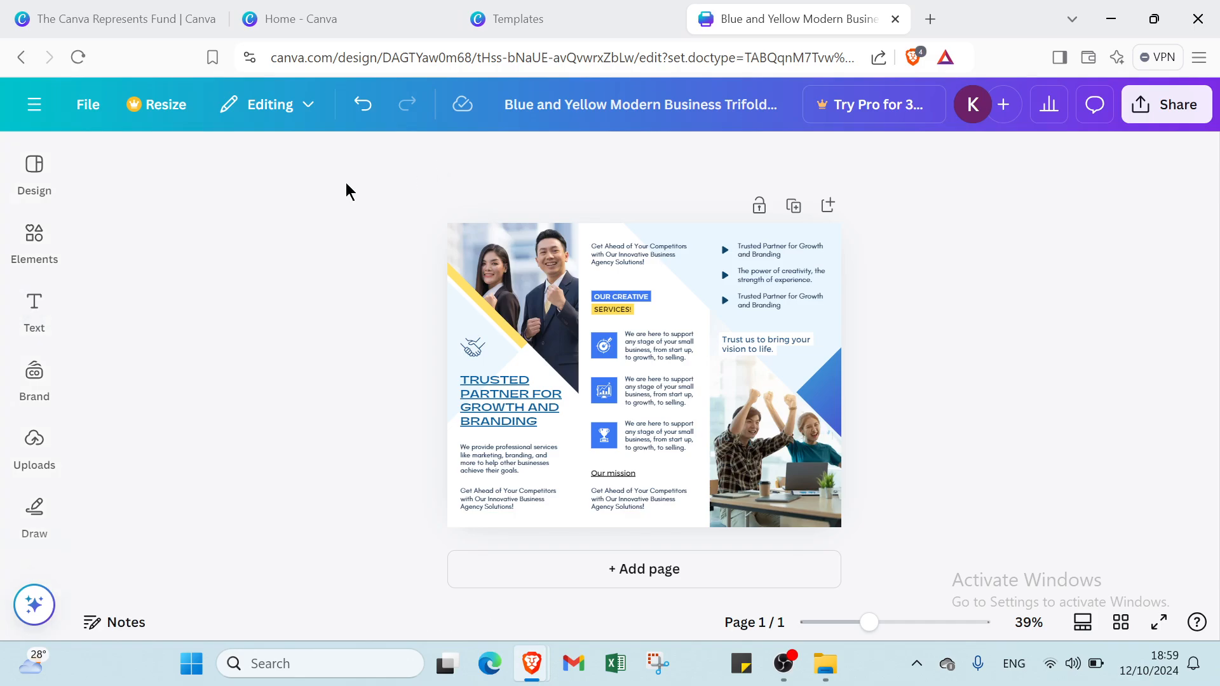
# - Add the circled phone, location pin and envelope graphics from the recently used elements to the page
pyautogui.click(36, 248)
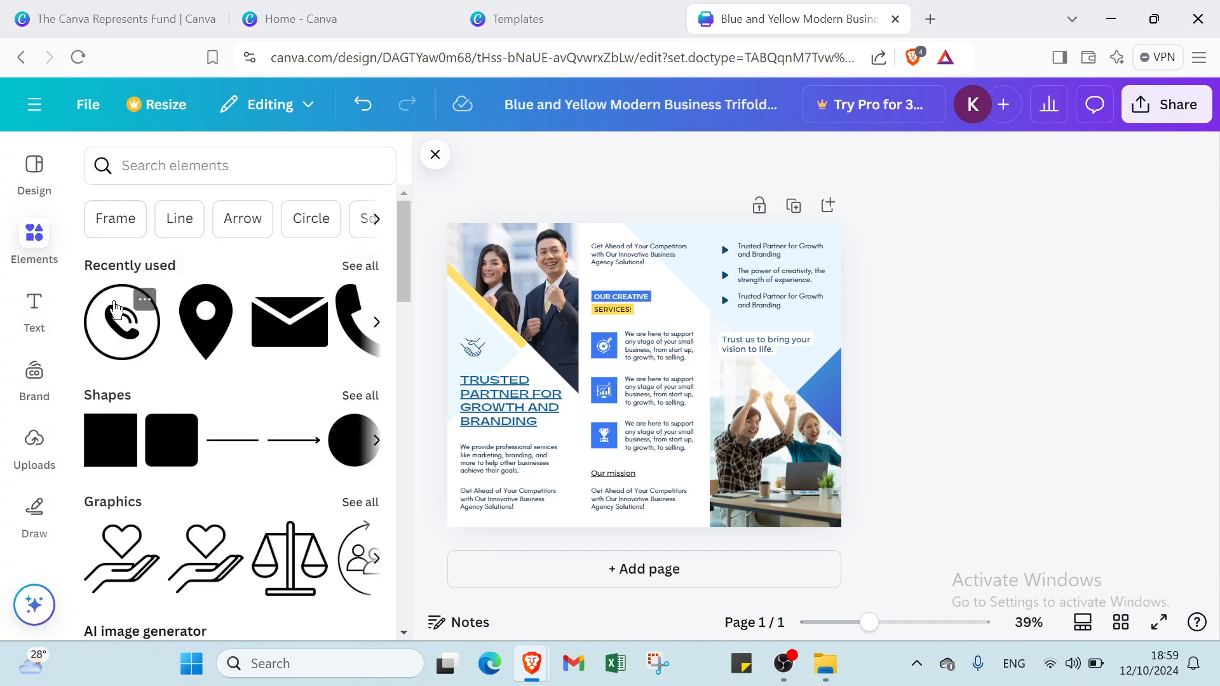
pyautogui.click(117, 310)
pyautogui.click(204, 316)
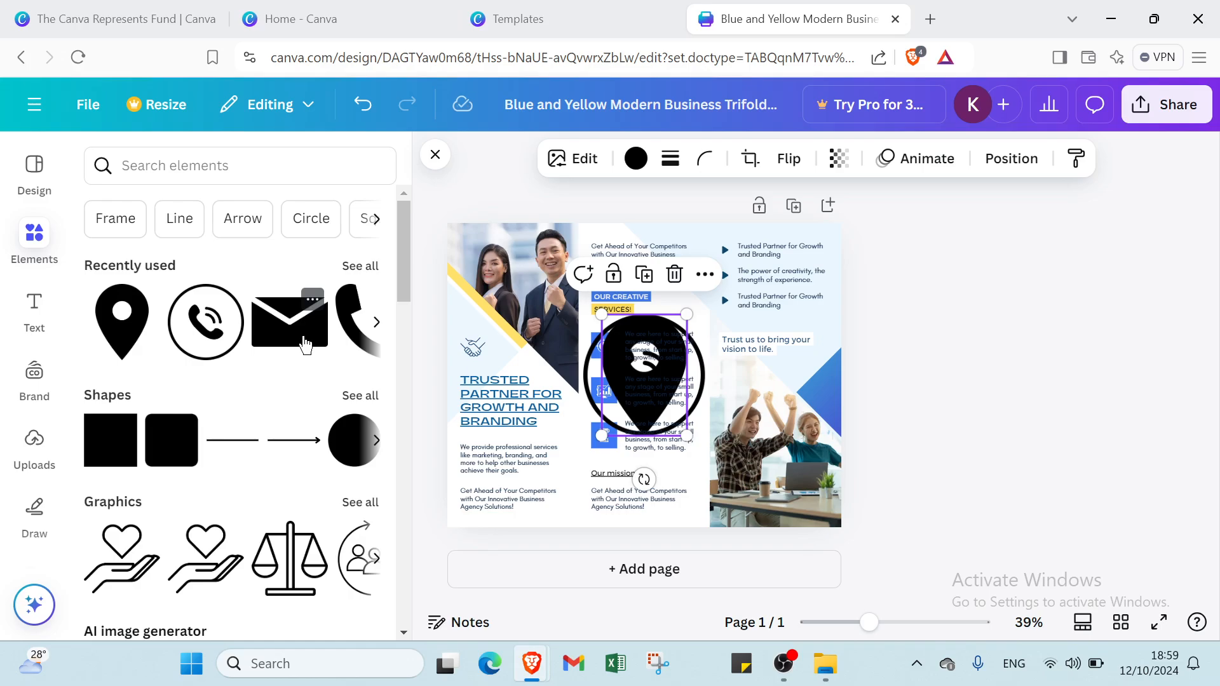
pyautogui.click(305, 345)
# - Shrink the envelope, location pin and phone graphics and place them over the third, second and first service icons respectively
pyautogui.moveTo(566, 326); pyautogui.dragTo(604, 434)
pyautogui.click(651, 375)
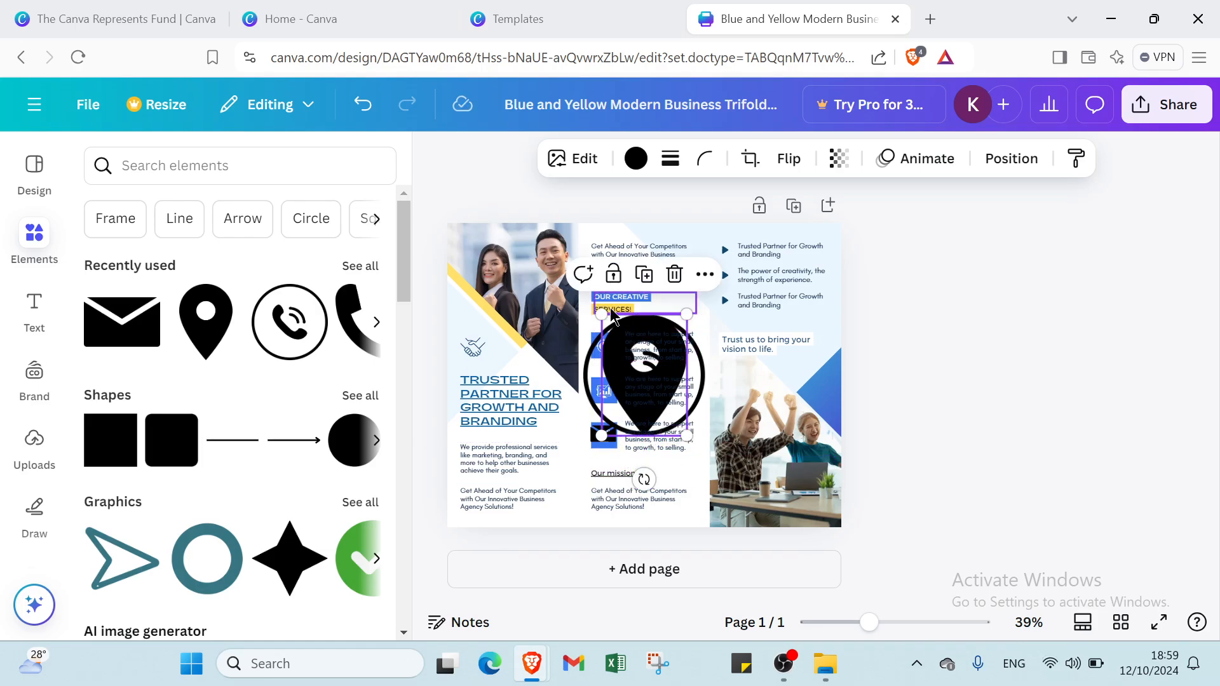
pyautogui.moveTo(601, 313); pyautogui.dragTo(608, 394)
pyautogui.click(663, 376)
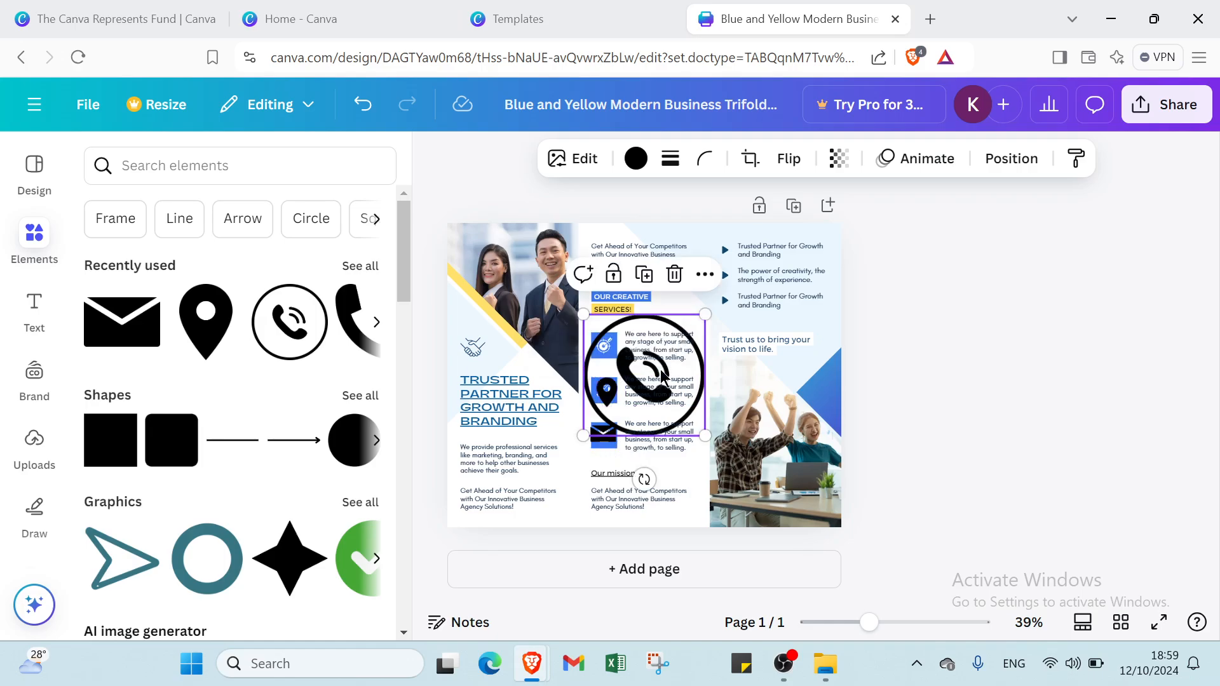
pyautogui.moveTo(583, 314); pyautogui.dragTo(604, 341)
# - Replace the service description beside the phone graphic with a placeholder phone number
pyautogui.click(648, 343)
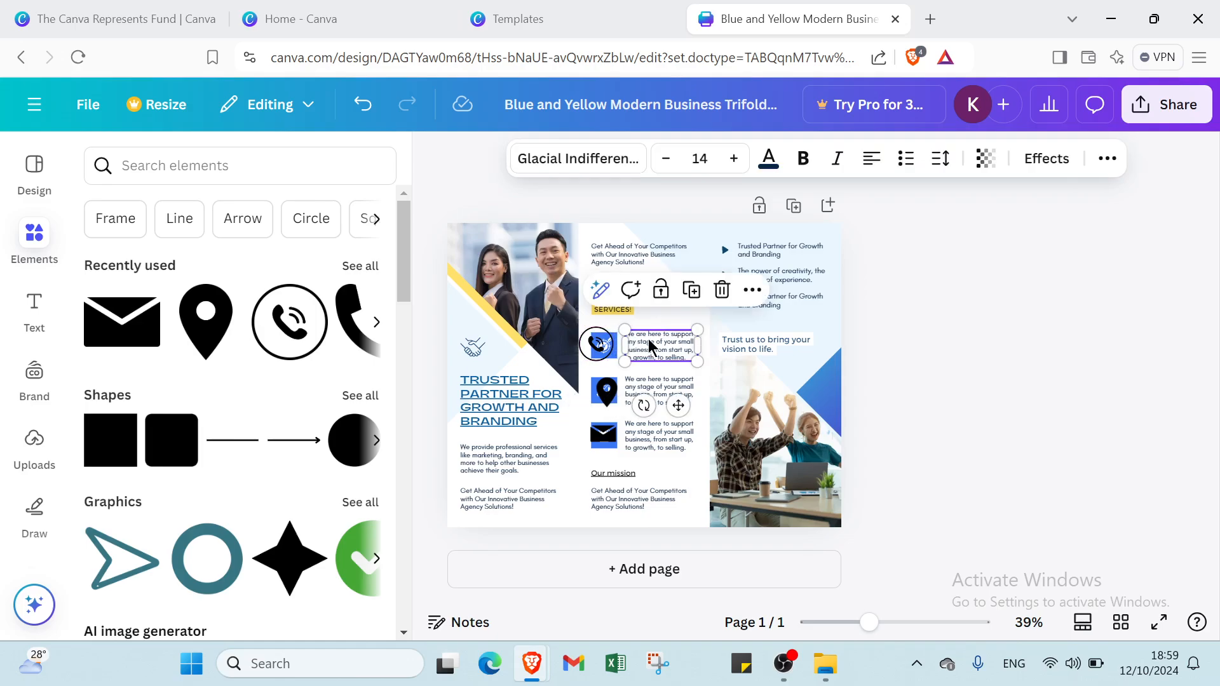
pyautogui.click(649, 340)
pyautogui.press('BackSpace')
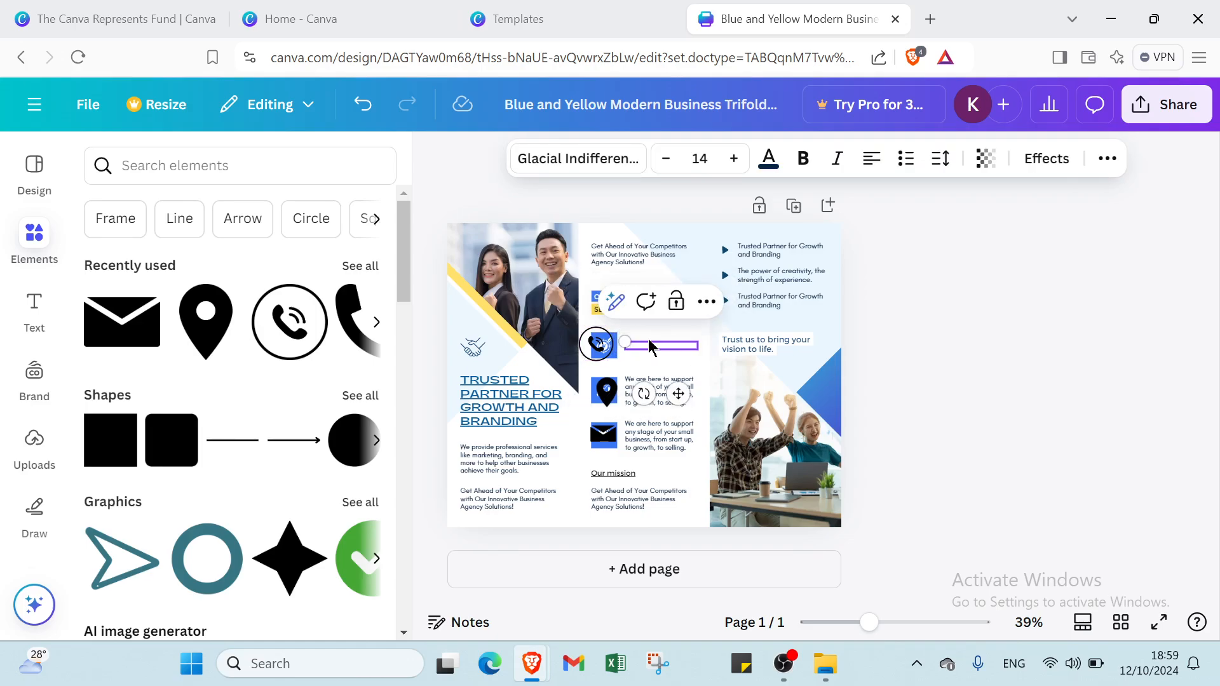
pyautogui.write('08777')
pyautogui.press('XF86AudioRaiseVolume')
# - Replace the service description beside the location pin with "7777"
pyautogui.click(659, 384)
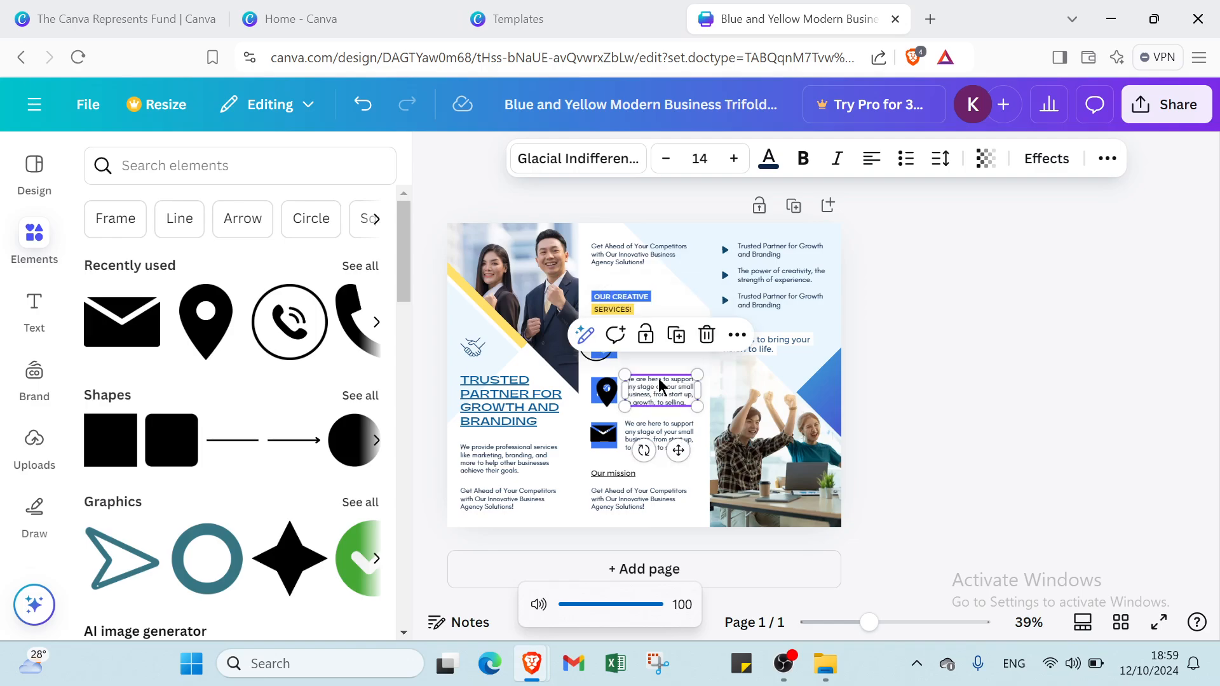
pyautogui.click(659, 385)
pyautogui.press('BackSpace')
pyautogui.write('777')
pyautogui.press('XF86AudioLowerVolume')
pyautogui.press('XF86AudioLowerVolume')
pyautogui.press('XF86AudioLowerVolume')
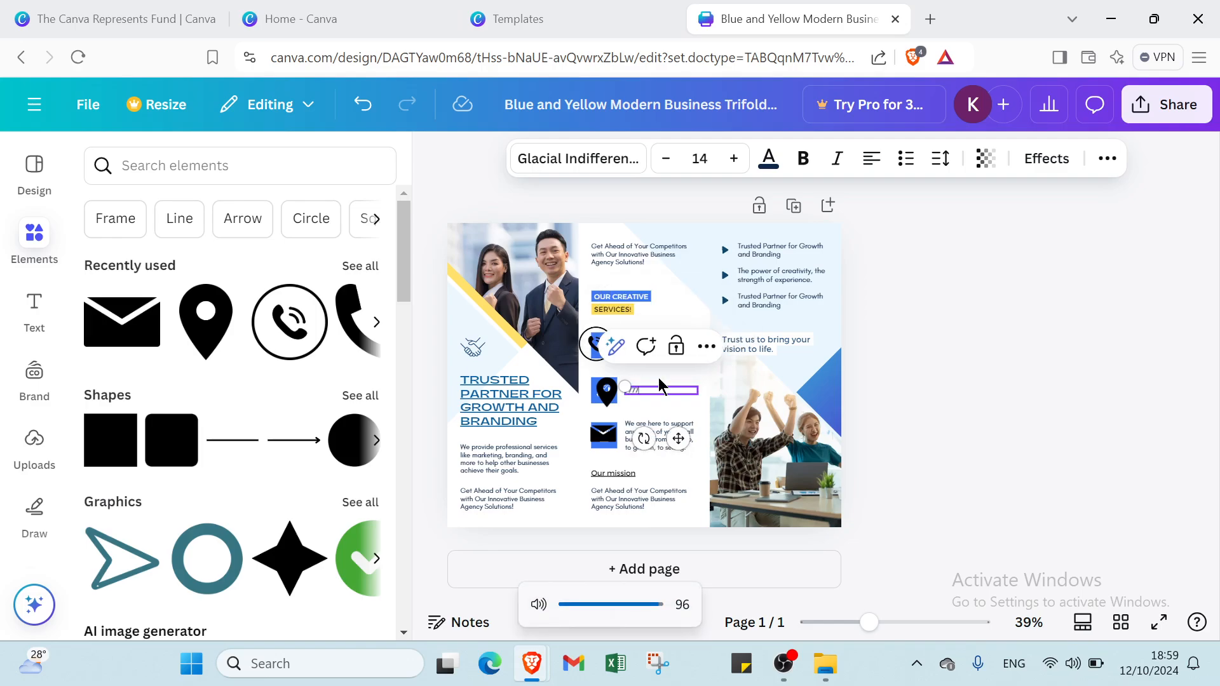
# - Replace the service description beside the envelope graphic with a short placeholder text and deselect it
pyautogui.click(631, 447)
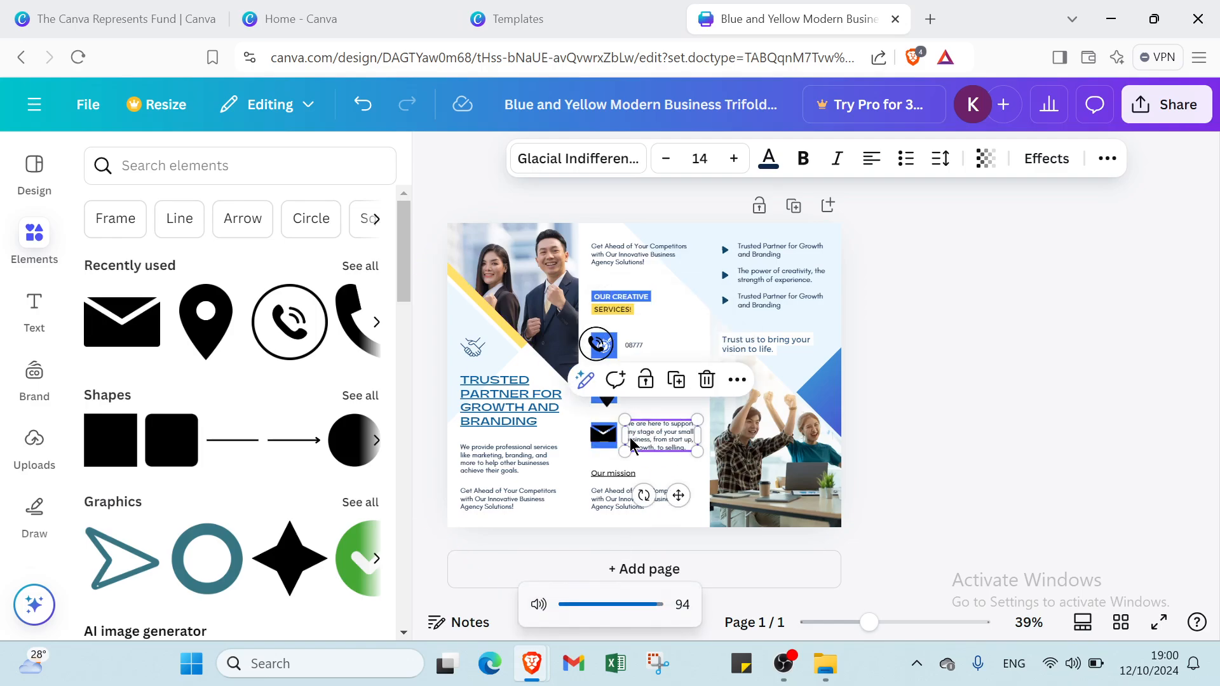
pyautogui.click(658, 415)
pyautogui.click(658, 426)
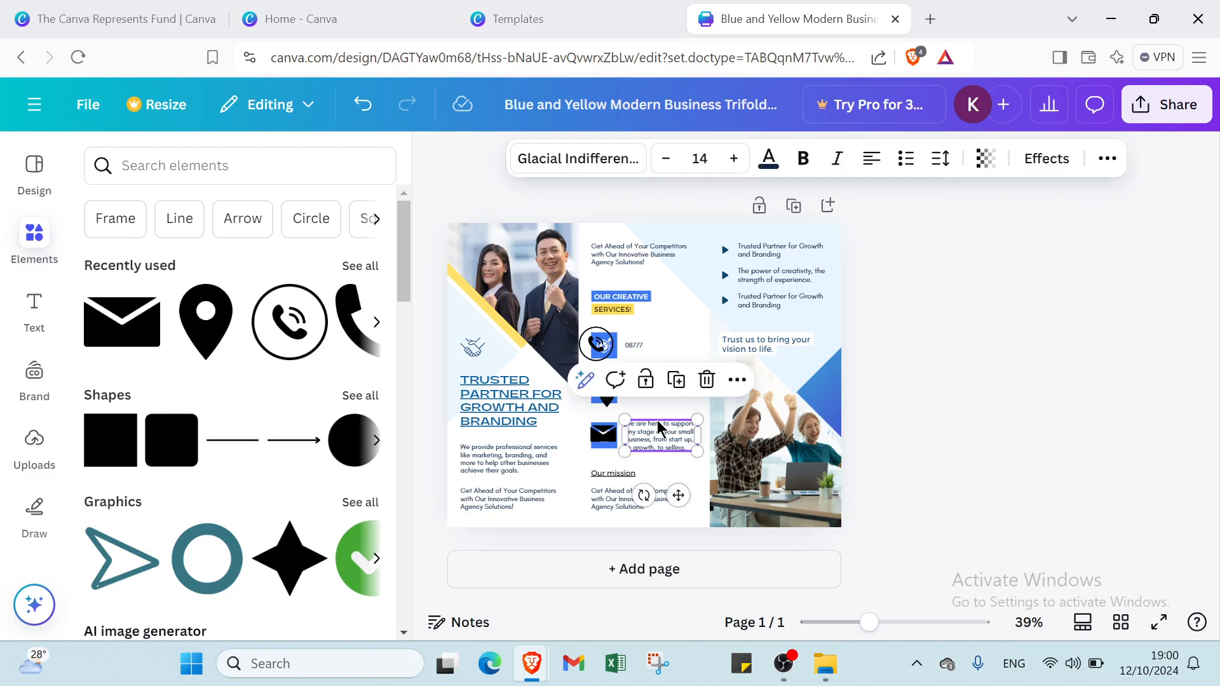
pyautogui.click(657, 425)
pyautogui.press('BackSpace')
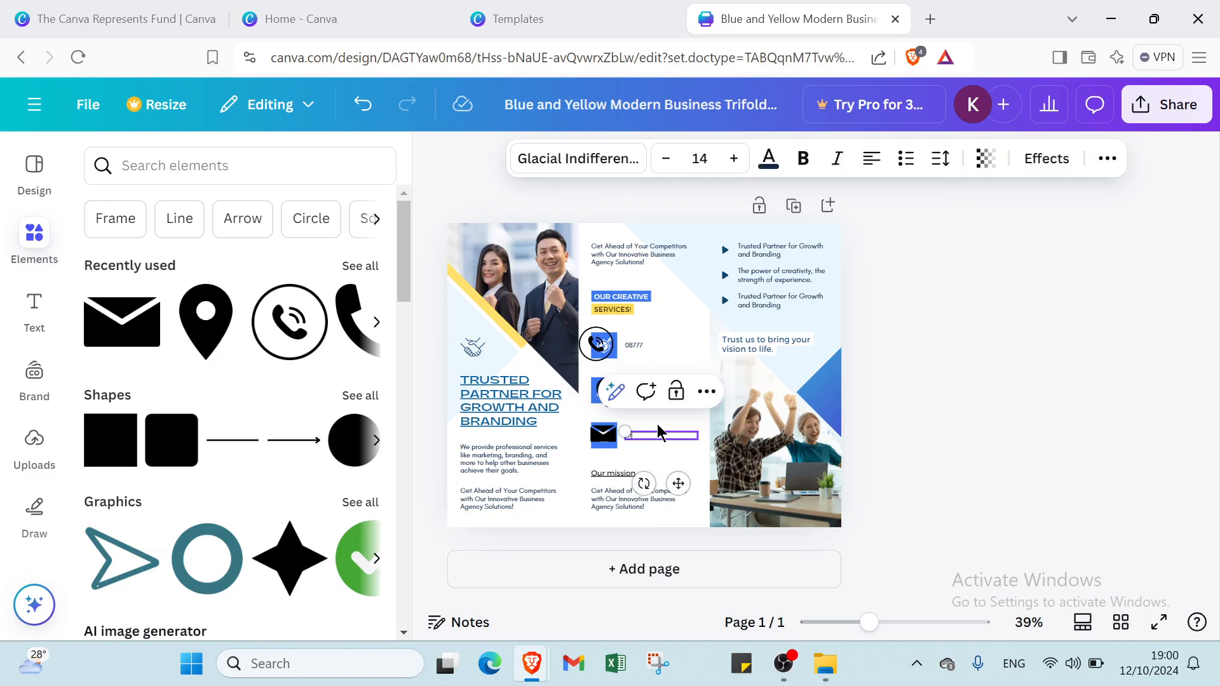
pyautogui.click(944, 397)
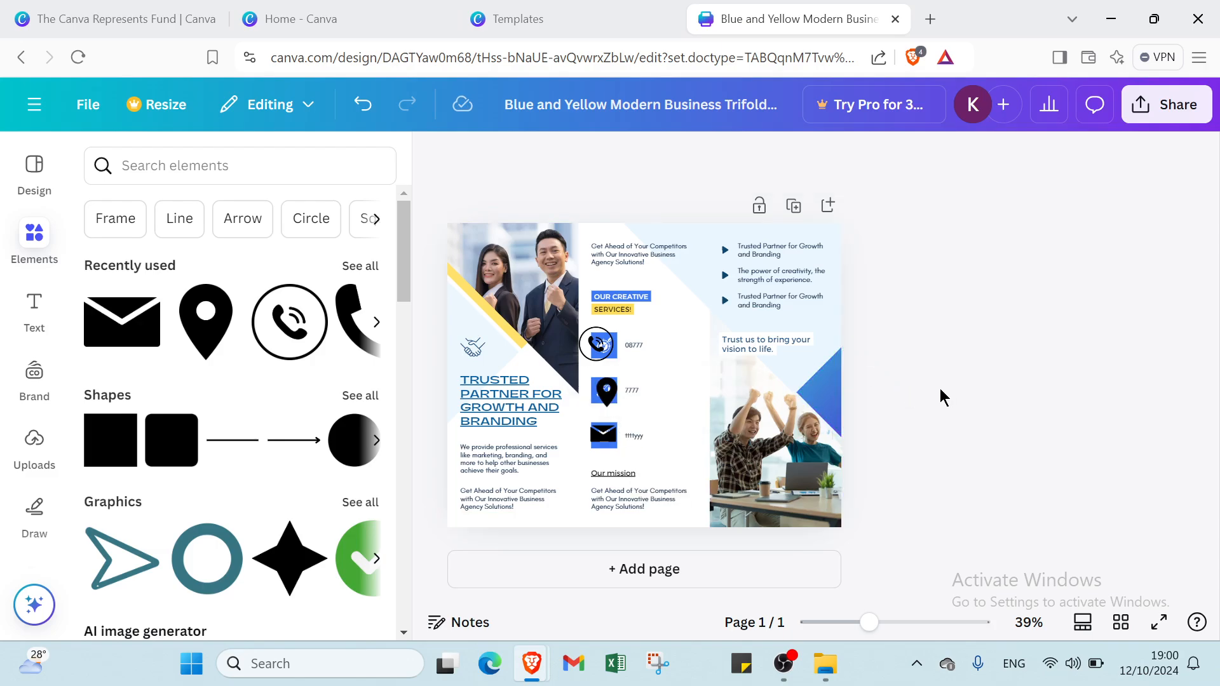
pyautogui.click(502, 381)
pyautogui.click(534, 267)
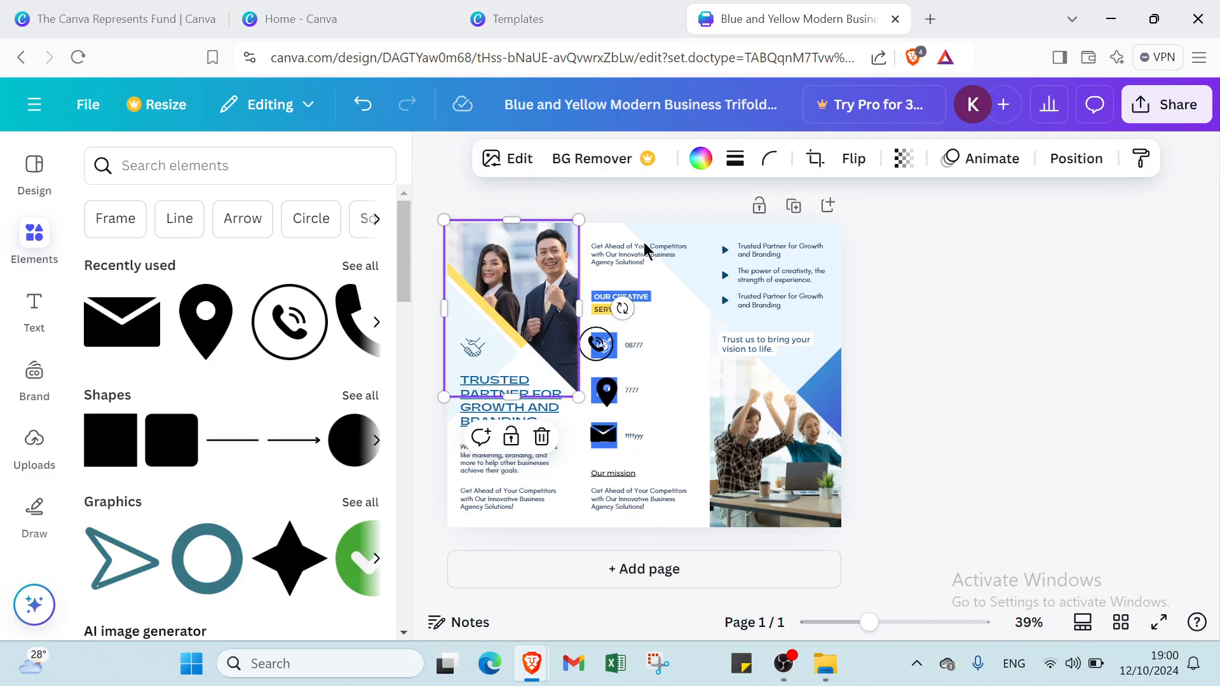
pyautogui.doubleClick(537, 278)
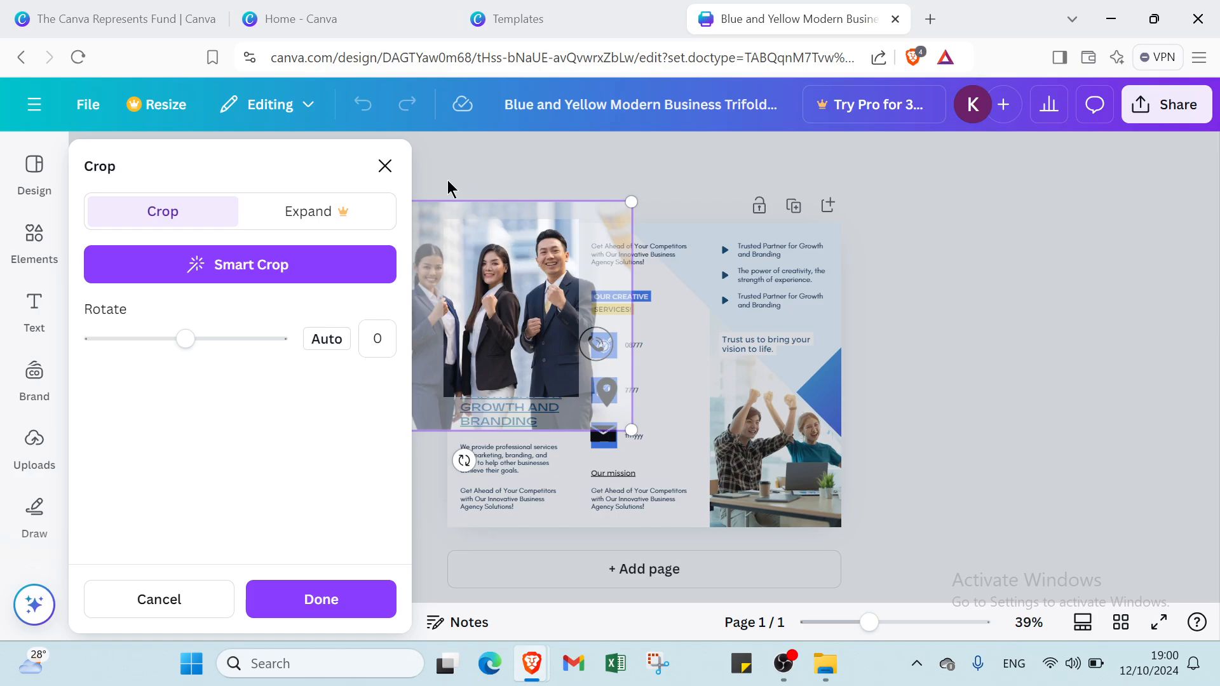
pyautogui.click(395, 164)
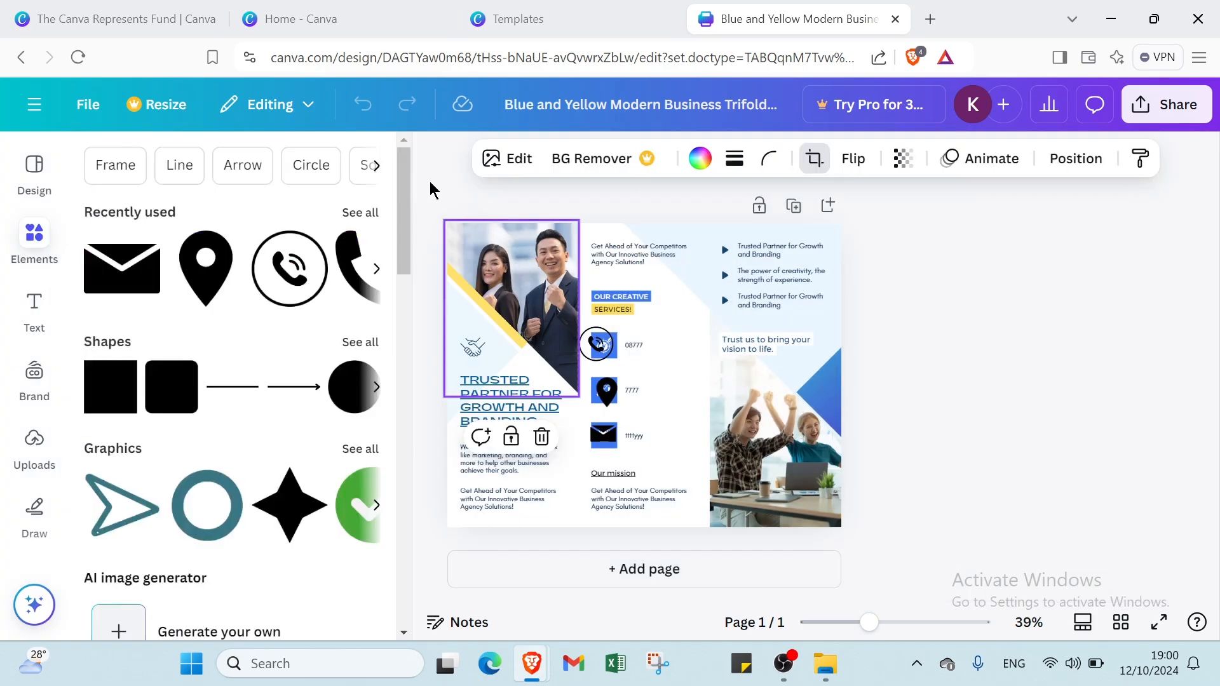
# - Duplicate the photo grid of the two business people and place the copy over the original in the first column
pyautogui.rightClick(559, 260)
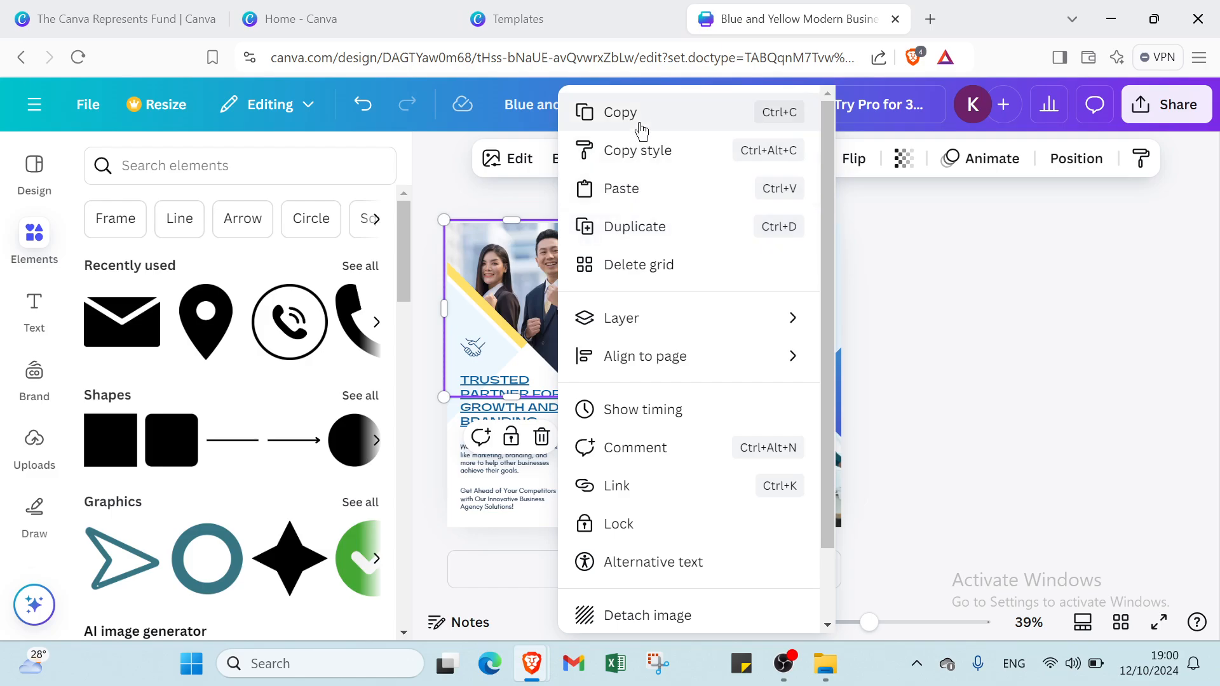
pyautogui.click(655, 235)
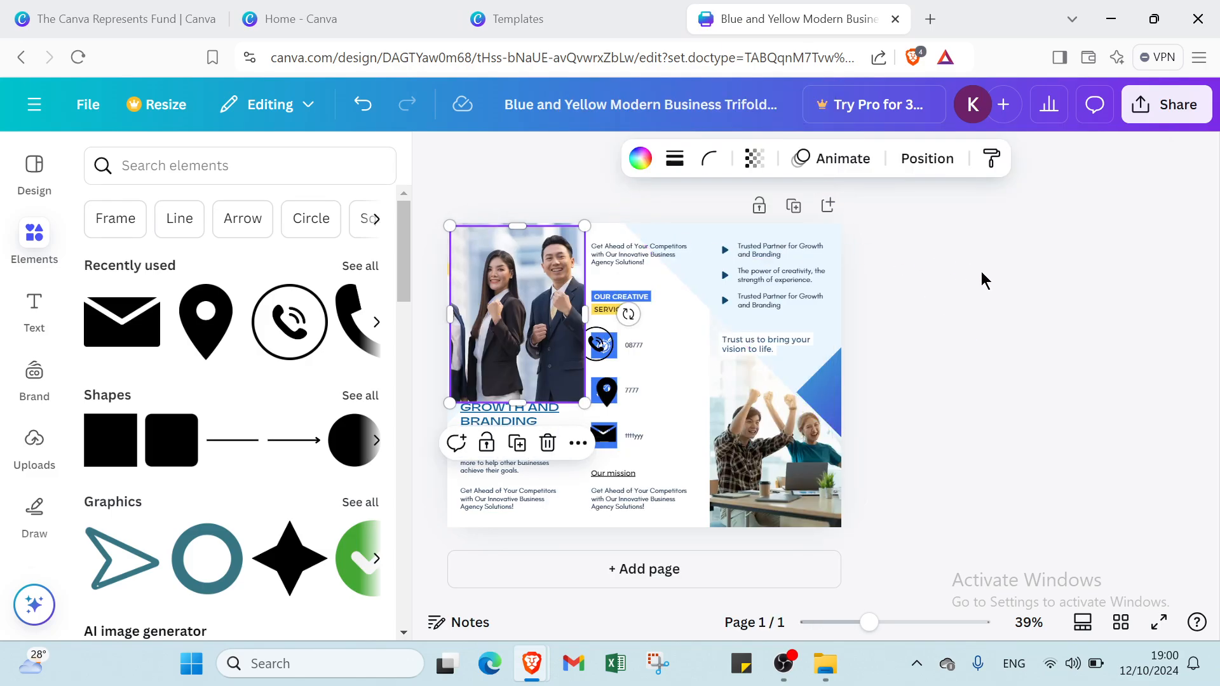
pyautogui.moveTo(556, 291); pyautogui.dragTo(1013, 280)
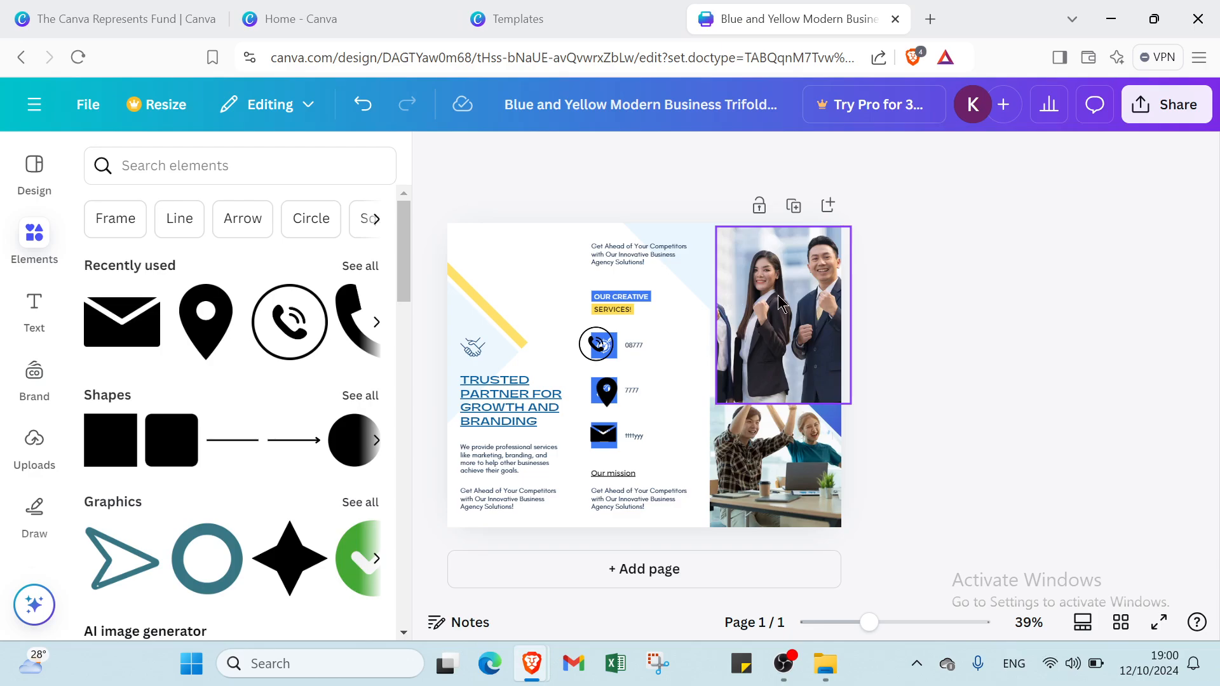
pyautogui.moveTo(782, 304); pyautogui.dragTo(504, 296)
pyautogui.click(956, 390)
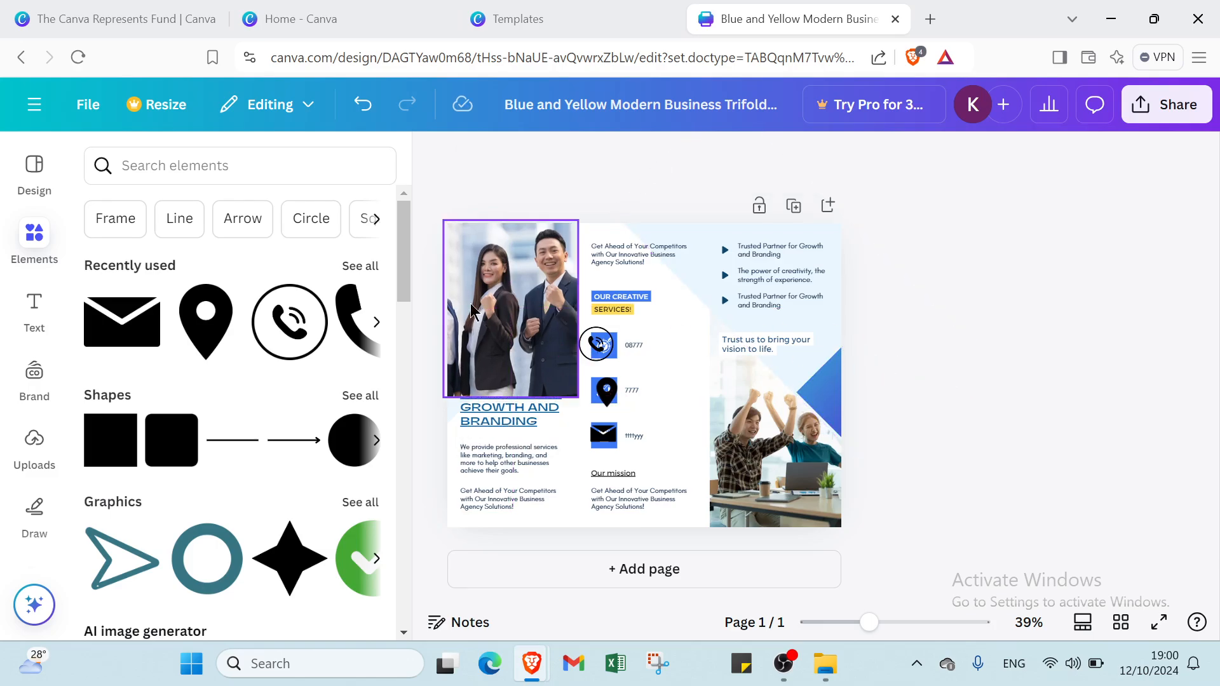
pyautogui.click(27, 387)
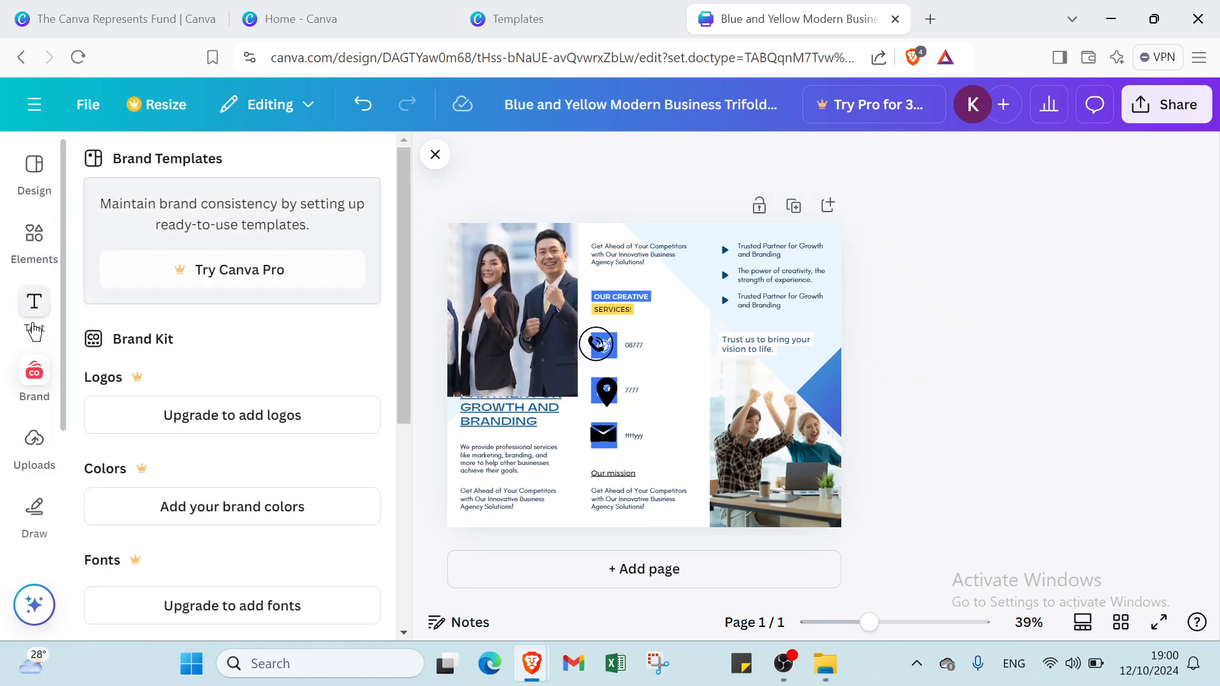
pyautogui.click(36, 188)
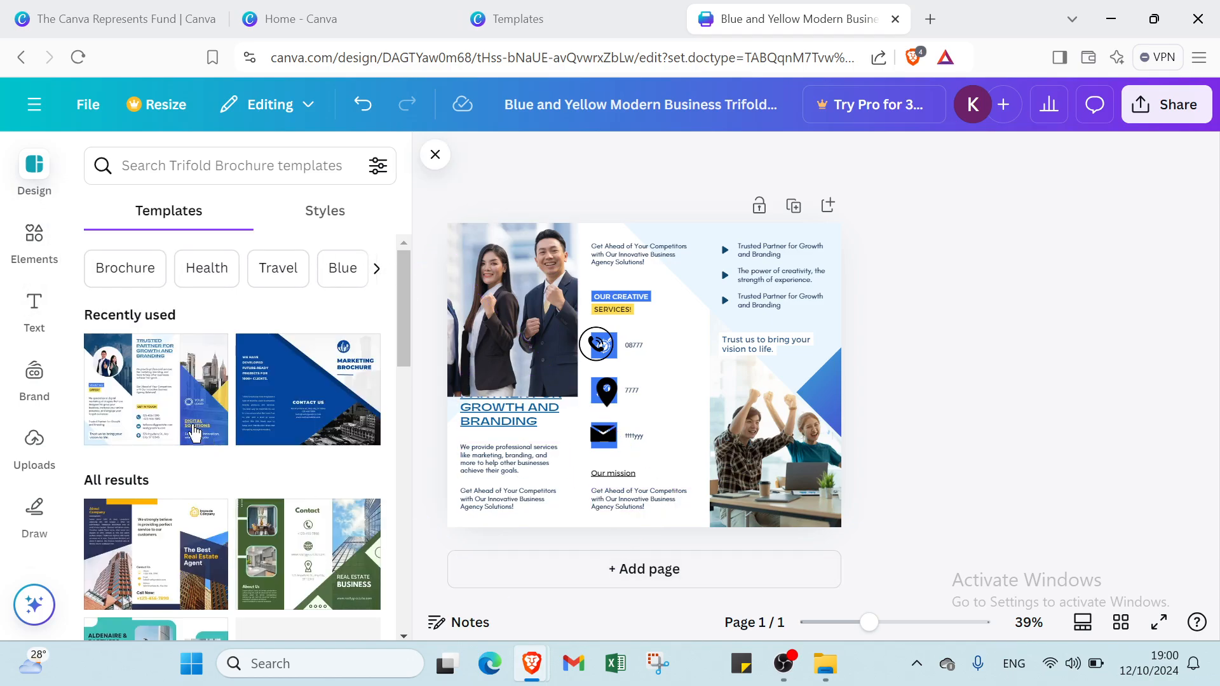
# - Draw a freehand red marker stroke from the middle column down into the first column of the brochure
pyautogui.click(34, 512)
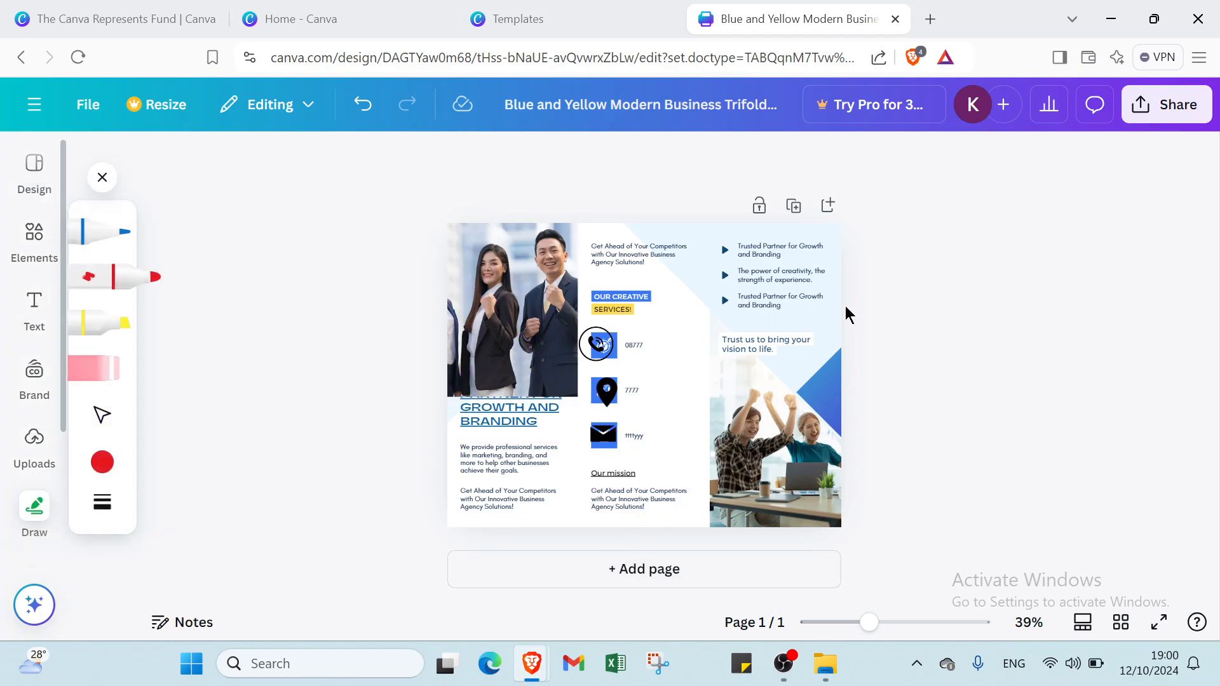
pyautogui.click(100, 278)
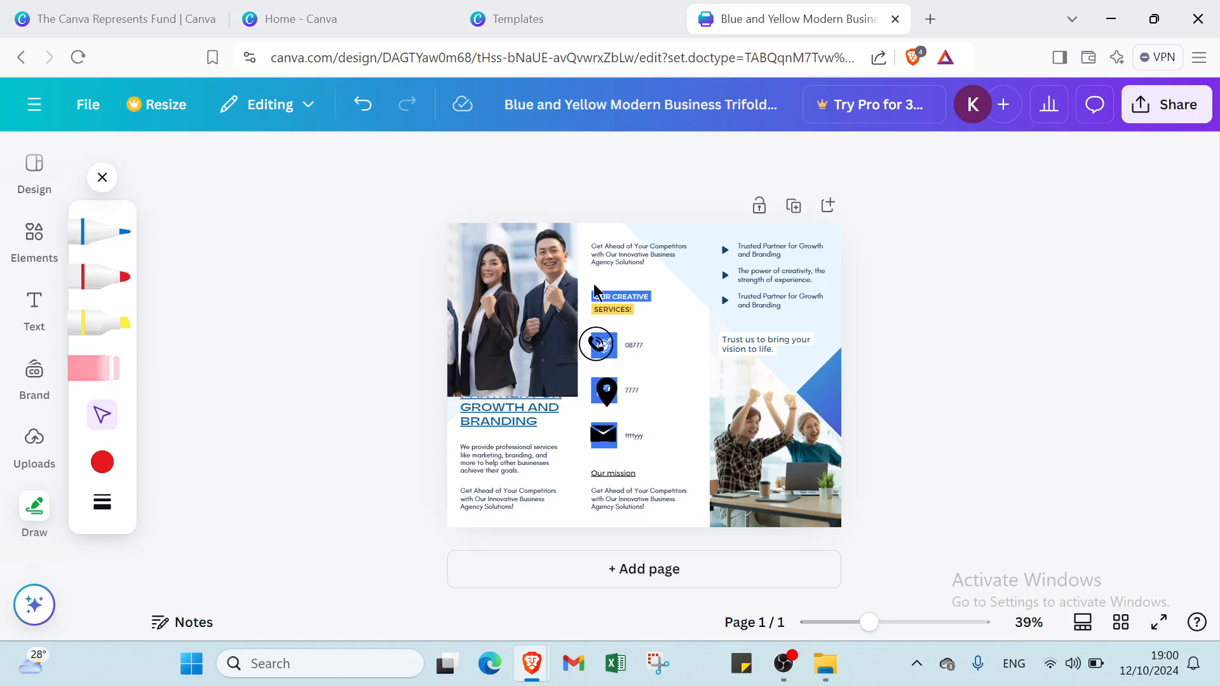
pyautogui.moveTo(595, 285)
pyautogui.mouseDown()
pyautogui.moveTo(624, 262)
pyautogui.moveTo(320, 271)
pyautogui.mouseUp()
pyautogui.click(287, 275)
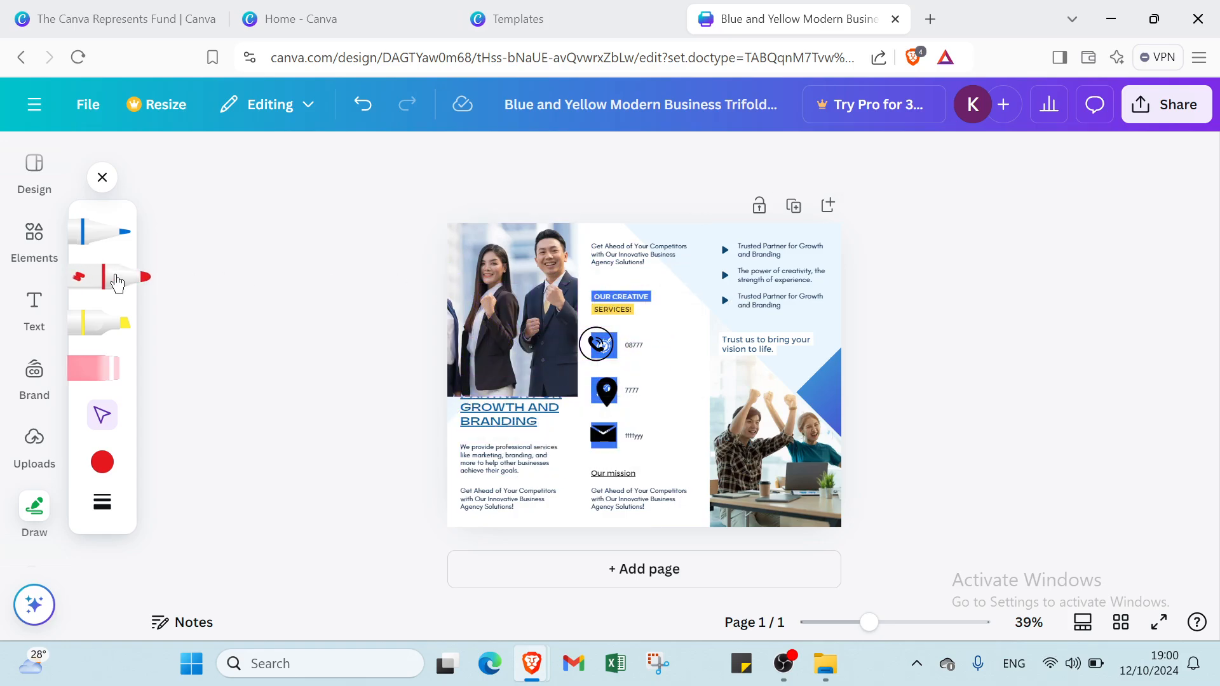
pyautogui.click(112, 278)
pyautogui.moveTo(654, 268)
pyautogui.mouseDown()
pyautogui.moveTo(437, 412)
pyautogui.moveTo(756, 261)
pyautogui.moveTo(552, 484)
pyautogui.moveTo(551, 402)
pyautogui.mouseUp()
# - Undo all edits back to the template's original two pages and close the drawing tools
pyautogui.click(359, 110)
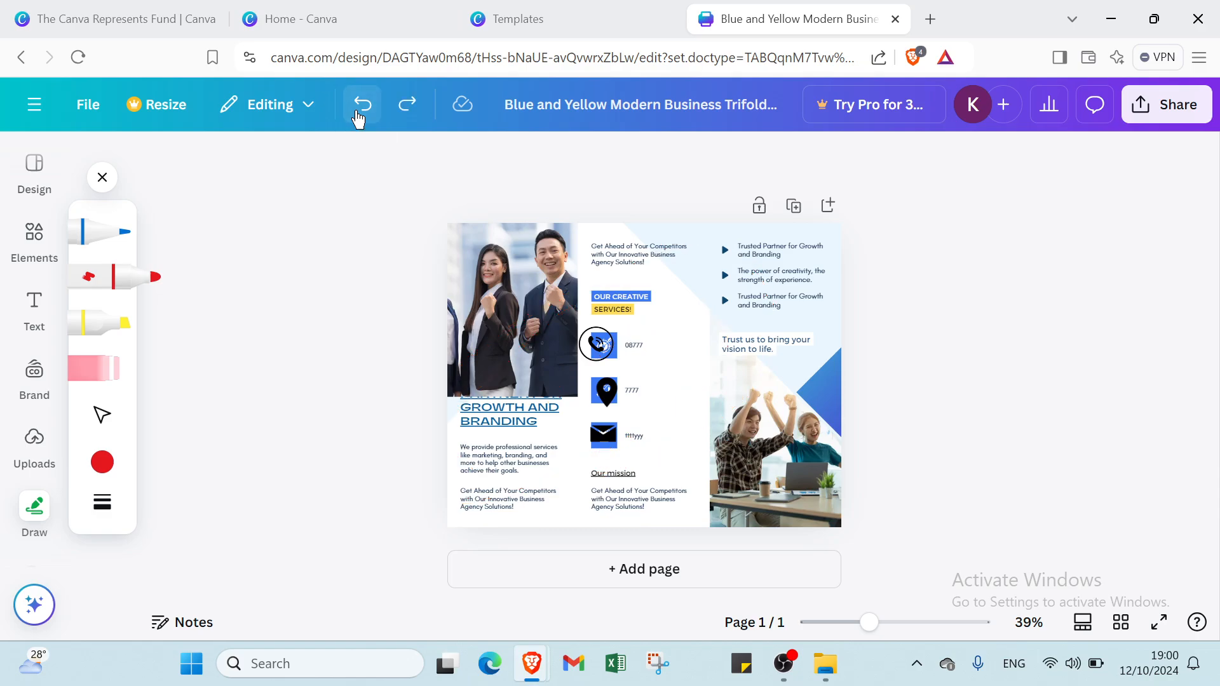
pyautogui.click(358, 115)
pyautogui.click(356, 115)
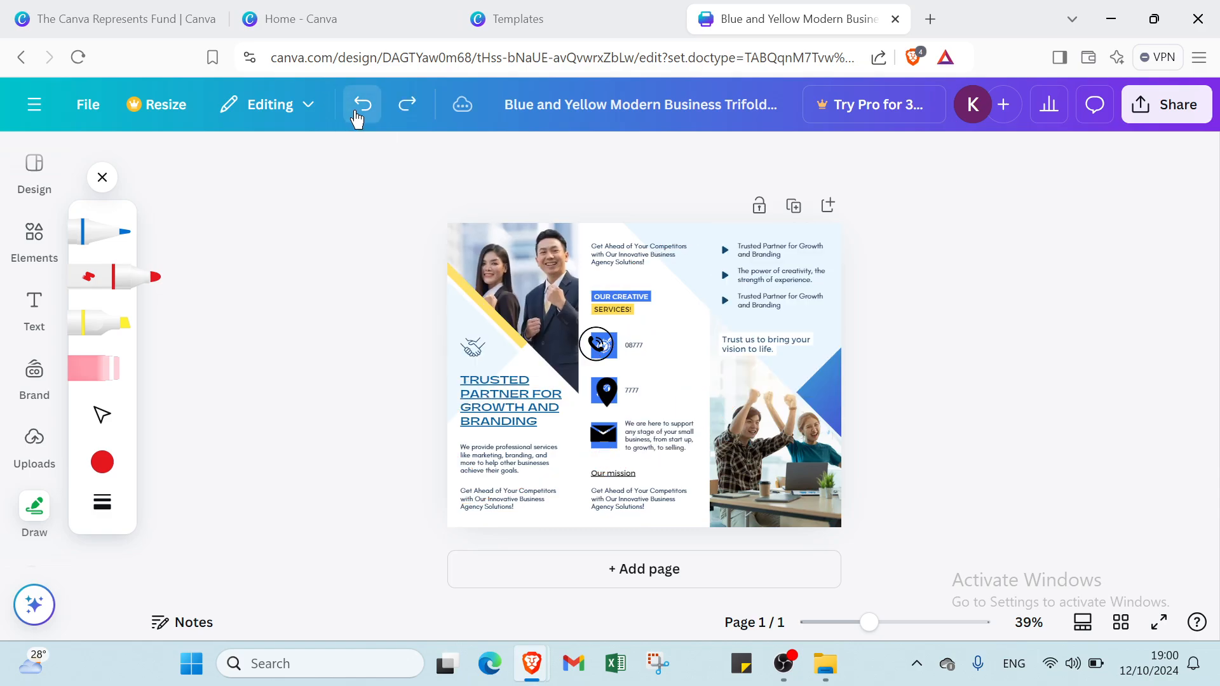
pyautogui.click(355, 115)
pyautogui.click(356, 115)
pyautogui.click(356, 114)
pyautogui.click(356, 114)
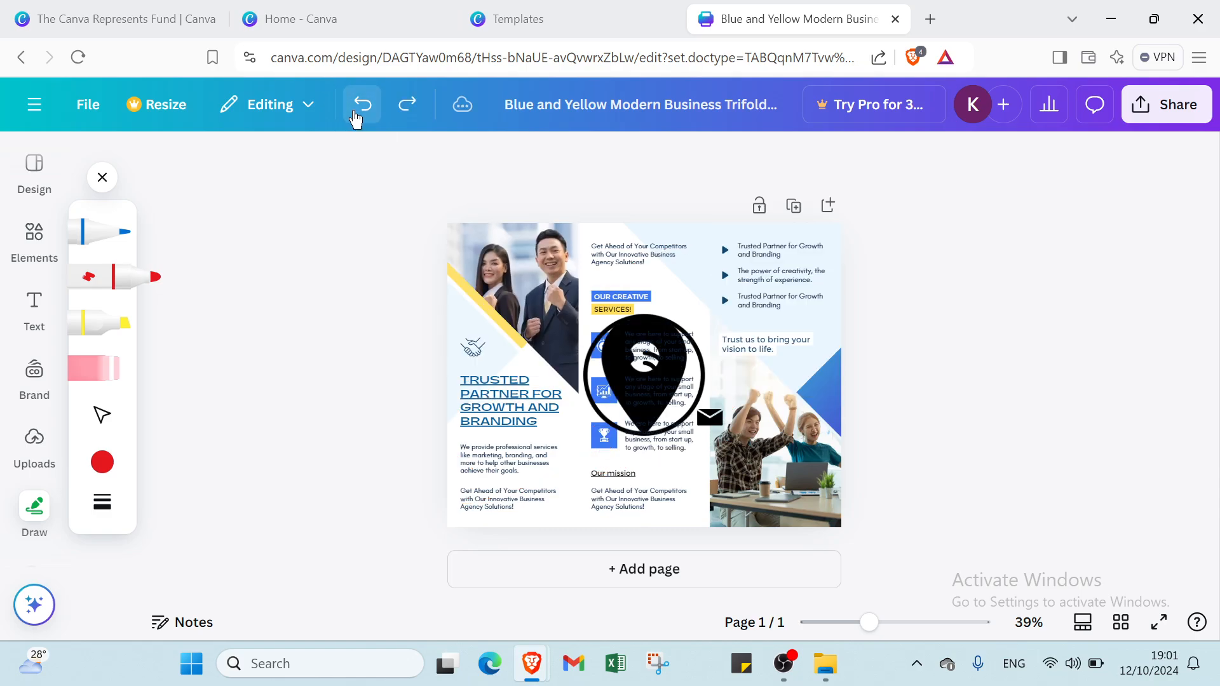
pyautogui.click(356, 114)
pyautogui.click(356, 114)
pyautogui.click(355, 114)
pyautogui.click(356, 115)
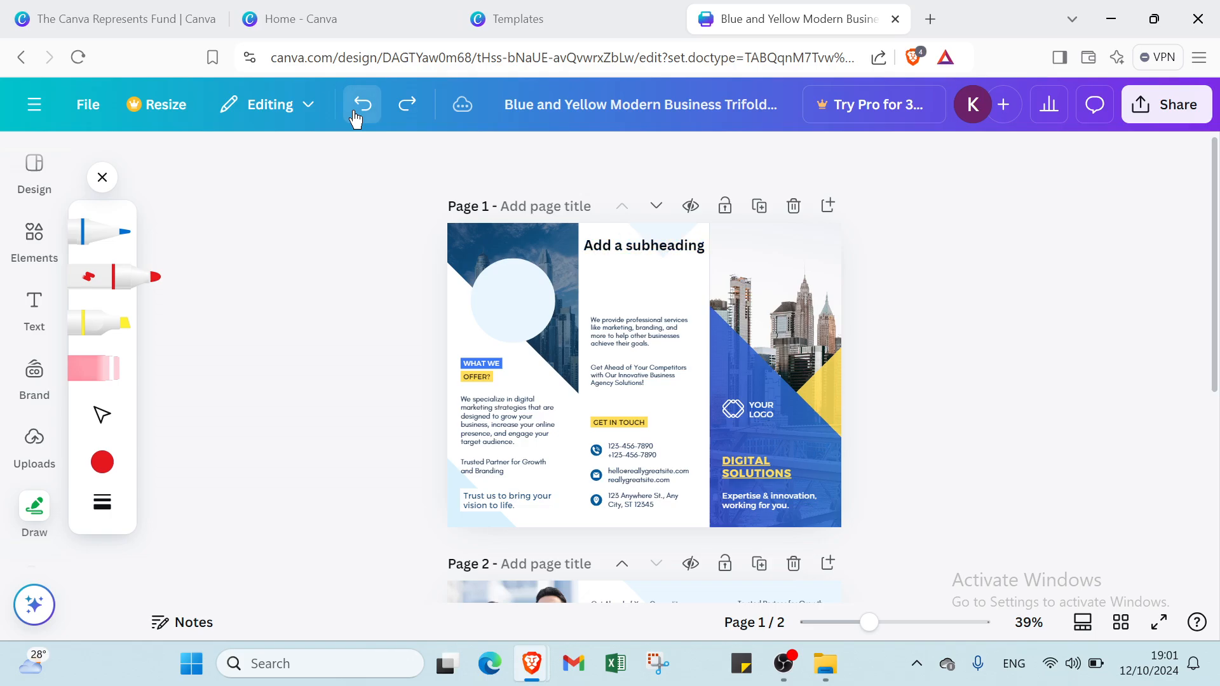
pyautogui.click(356, 115)
pyautogui.click(356, 115)
pyautogui.click(356, 114)
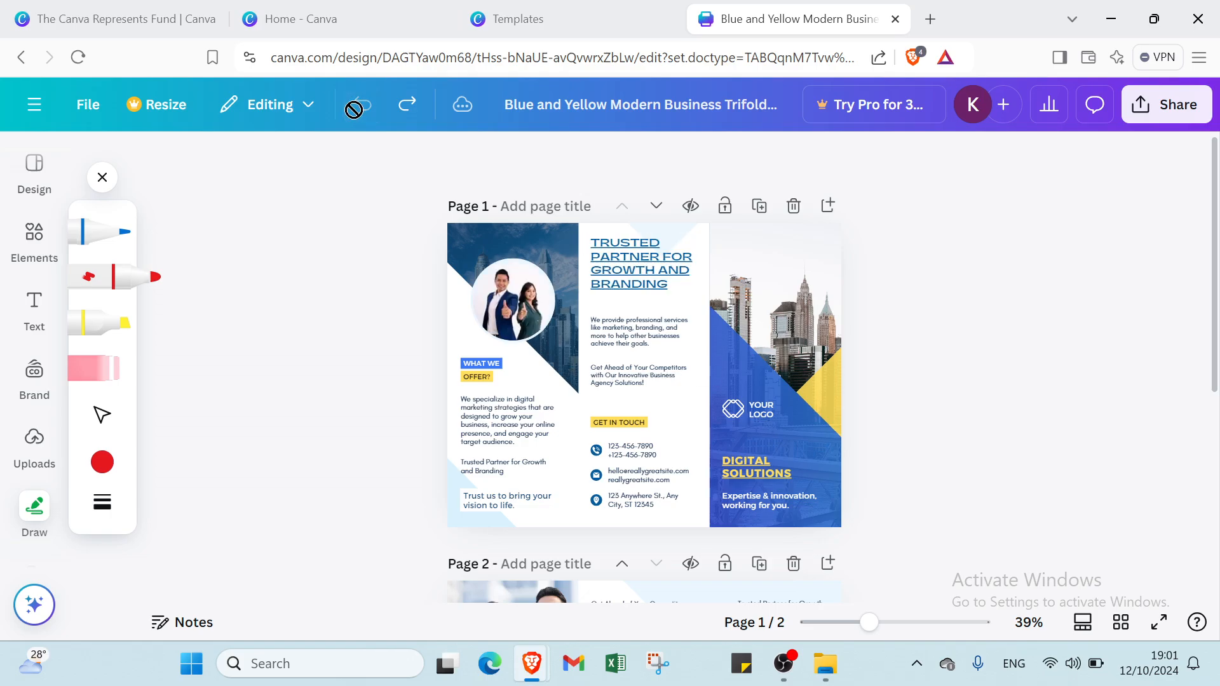
pyautogui.scroll(-5, 565, 312)
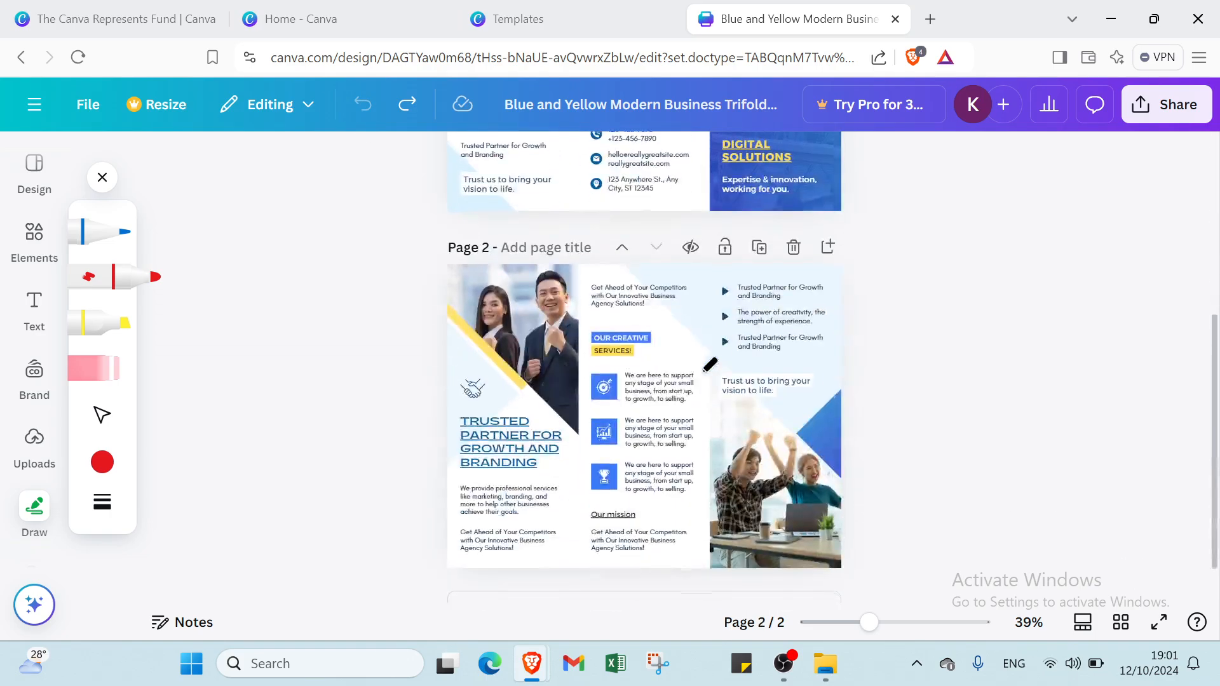
pyautogui.click(103, 178)
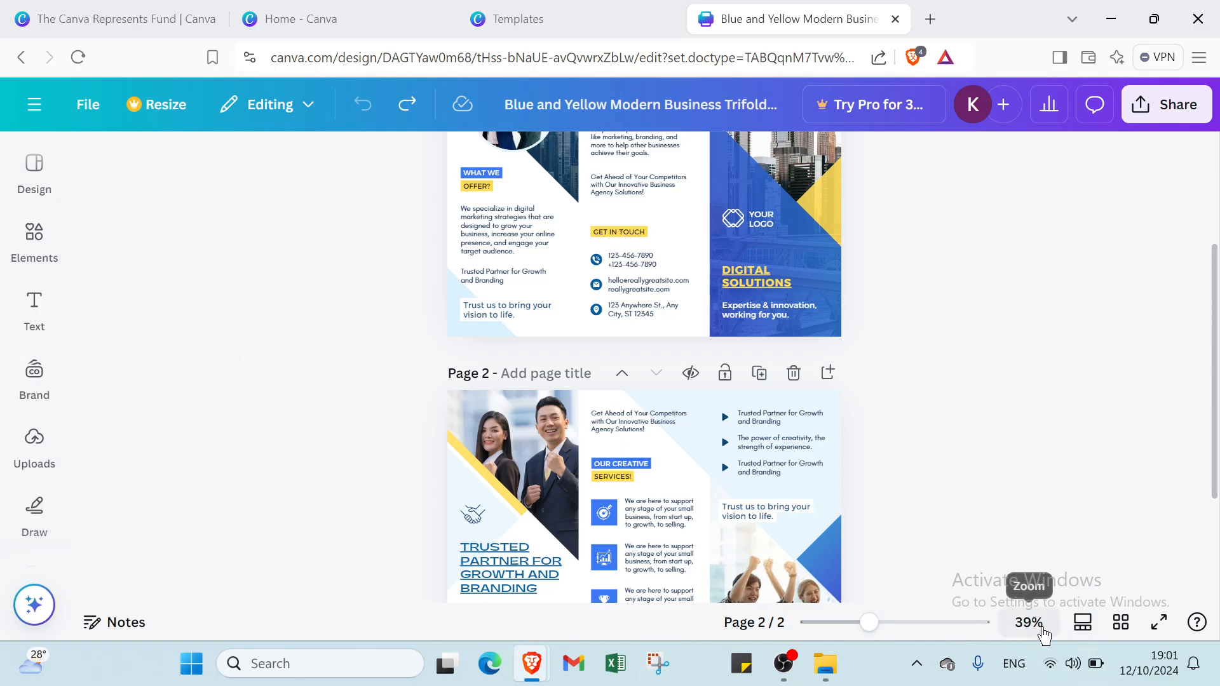
# - Preview both brochure pages zoomed out to 15%, with page thumbnails and in grid view, and return to the scrolling page view
pyautogui.click(896, 623)
pyautogui.click(866, 623)
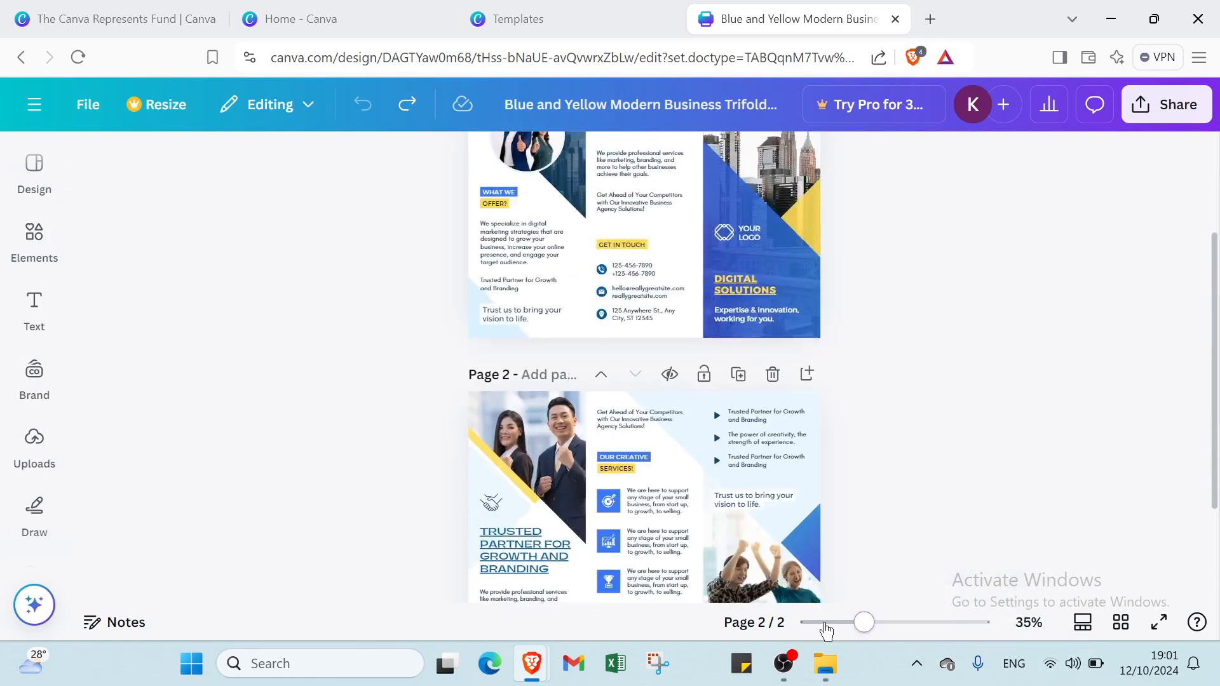
pyautogui.click(826, 623)
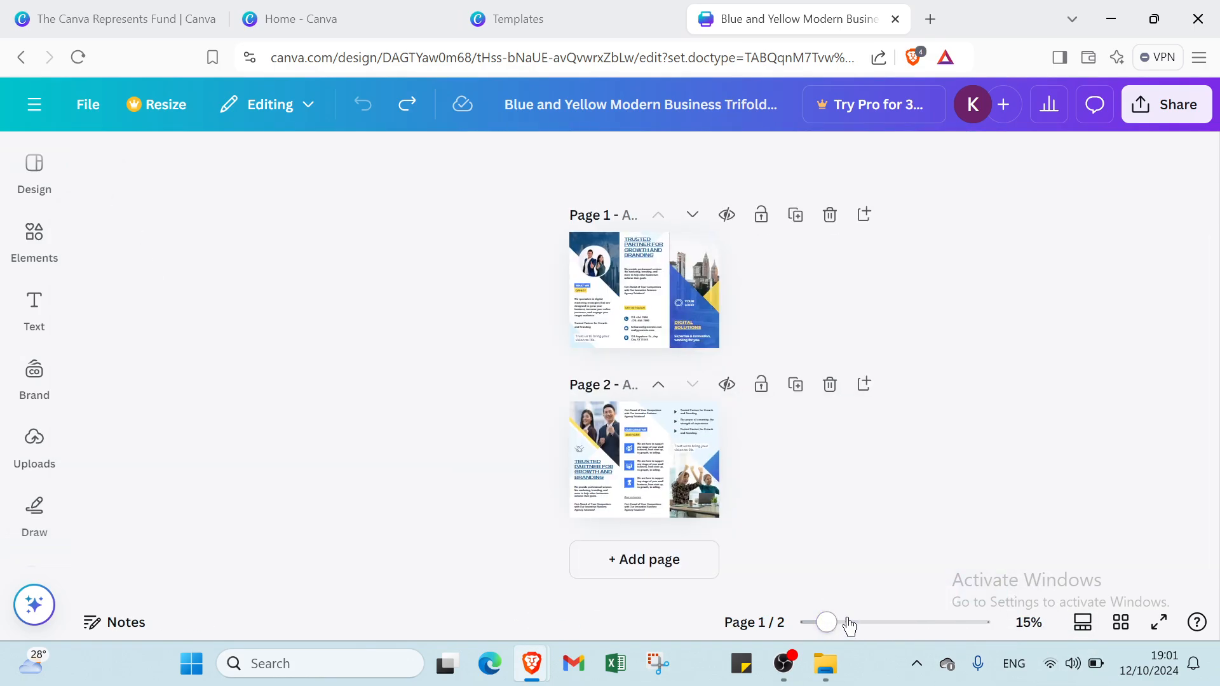
pyautogui.click(1090, 629)
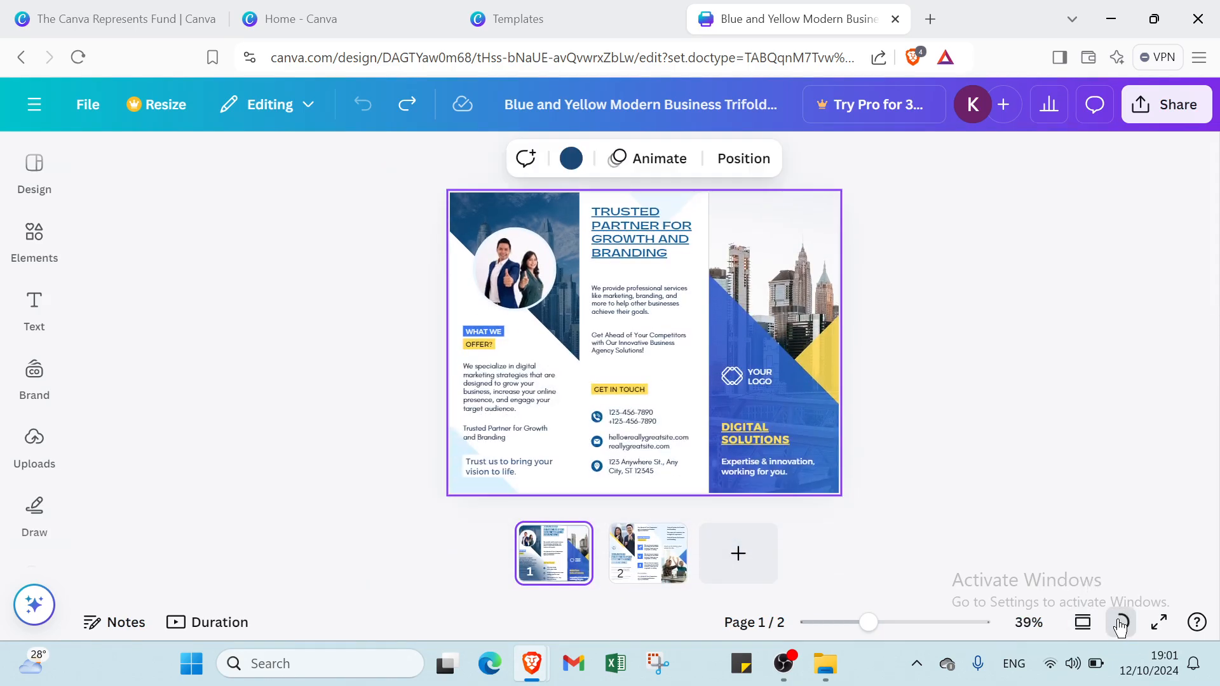
pyautogui.click(1121, 624)
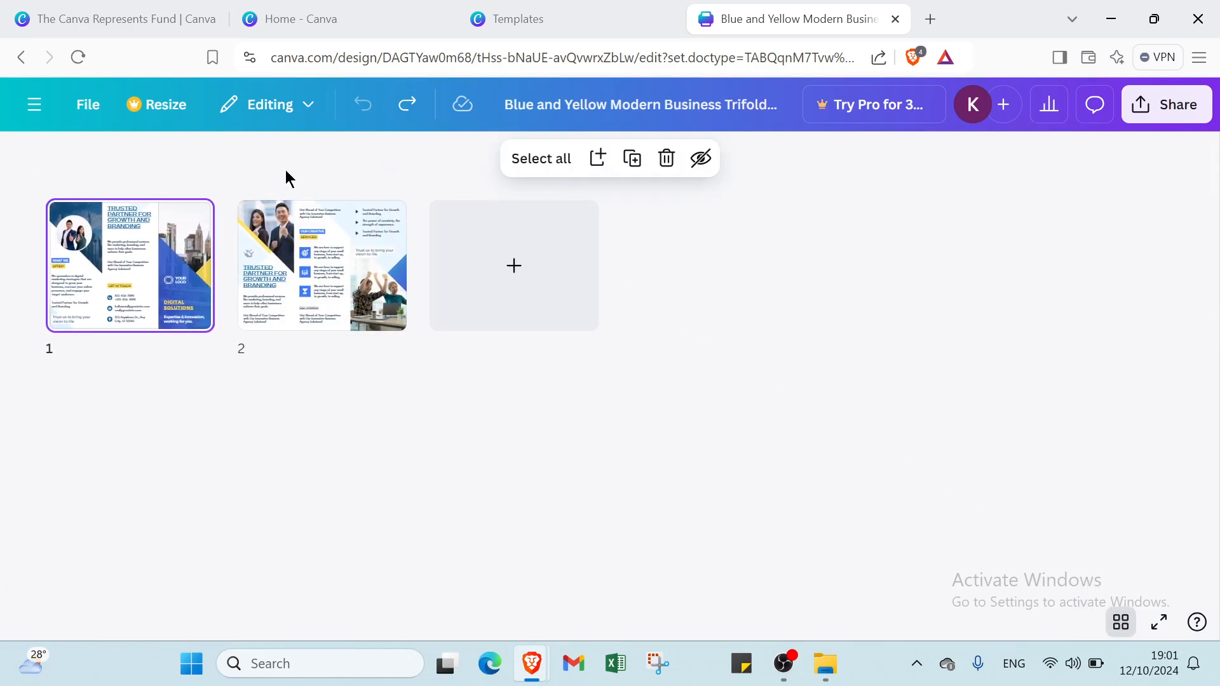
pyautogui.click(1119, 622)
pyautogui.click(1083, 624)
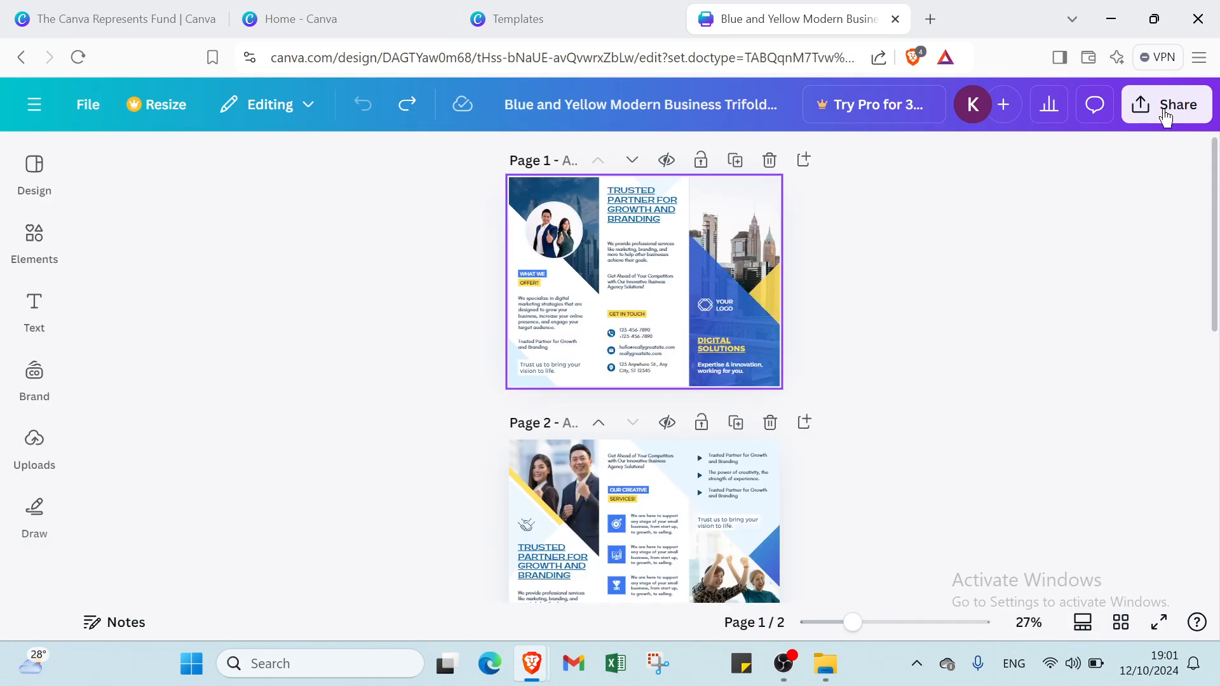
# - Set the design's collaboration link access to "Anyone with the link" and close the sharing options
pyautogui.click(1167, 105)
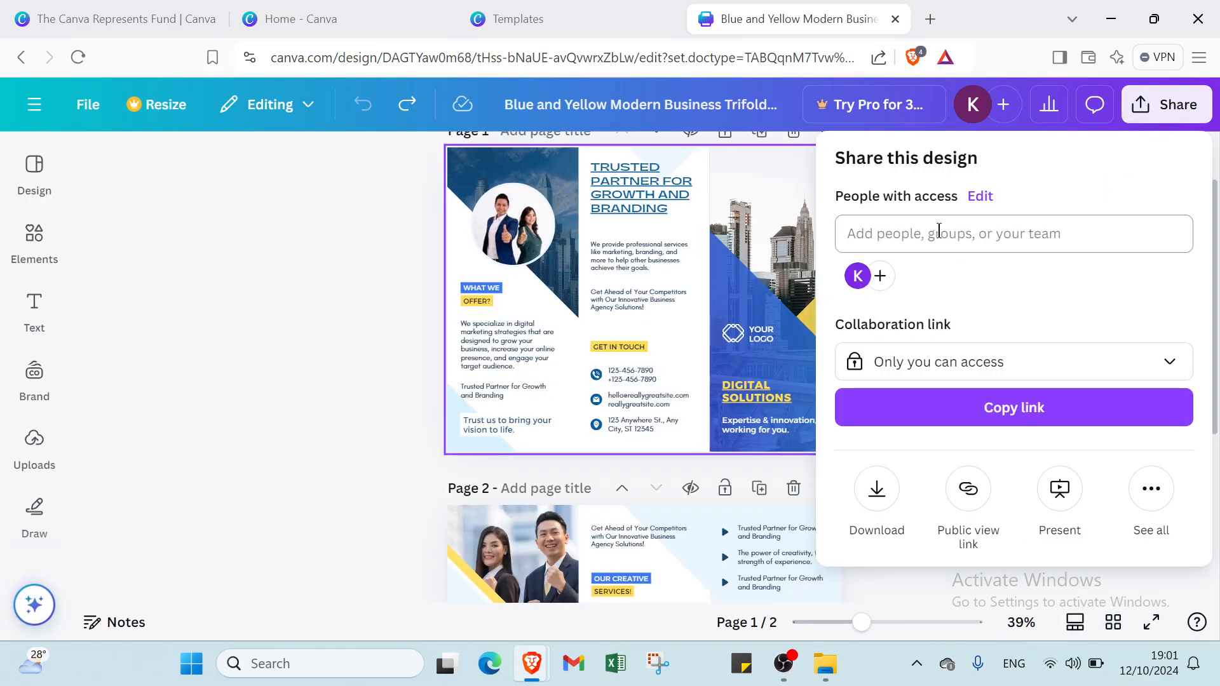
pyautogui.click(914, 366)
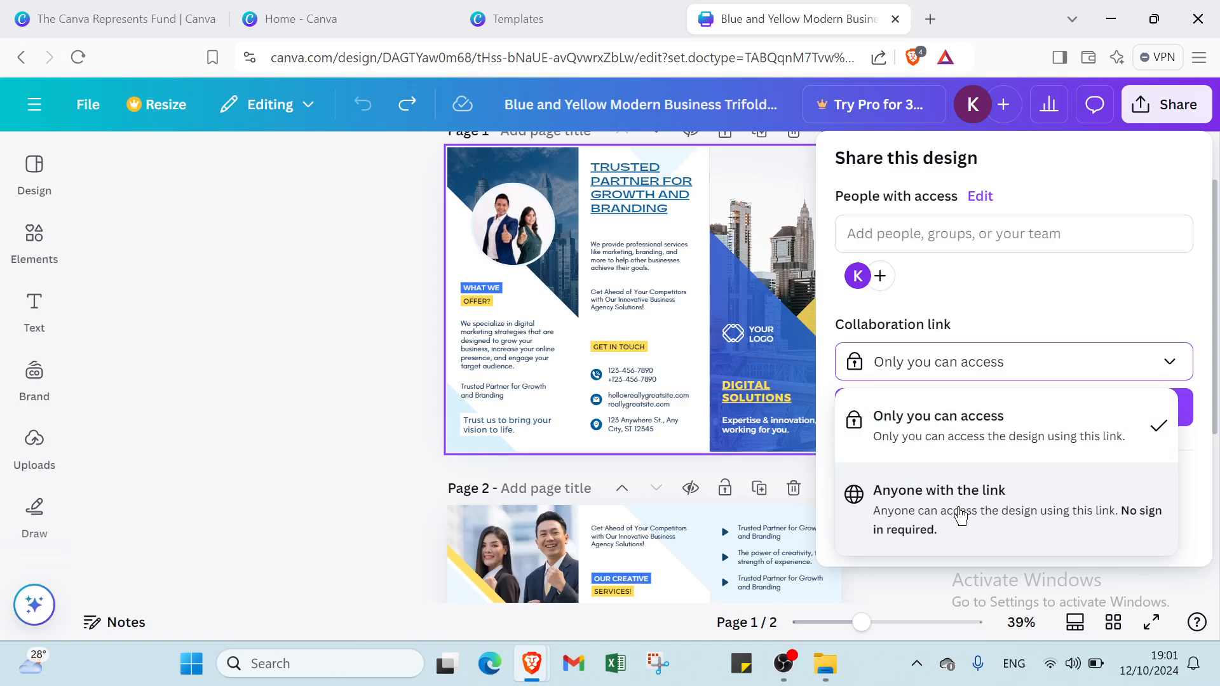
pyautogui.click(933, 488)
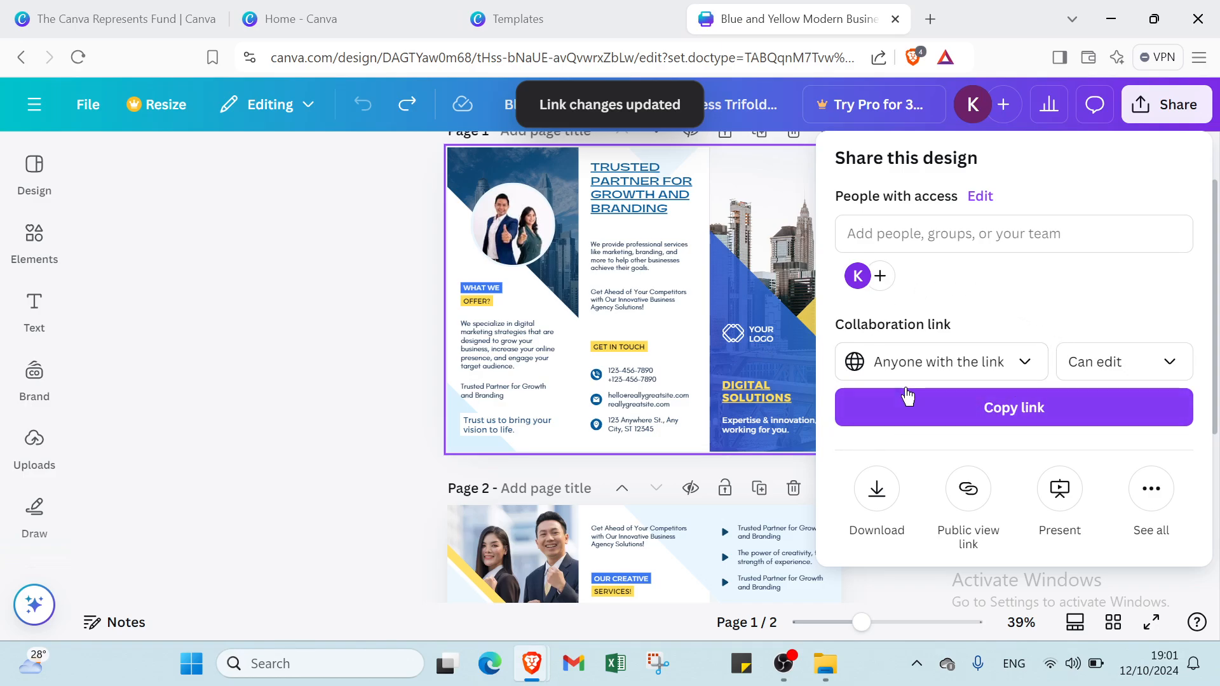
pyautogui.click(173, 352)
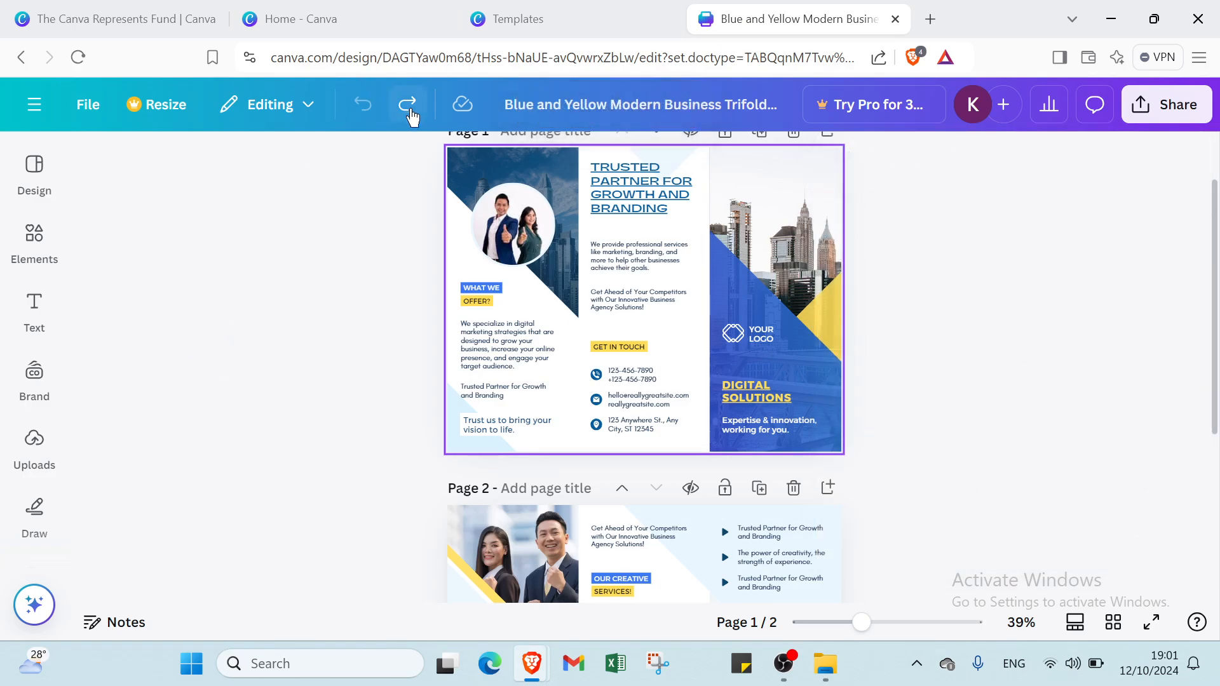